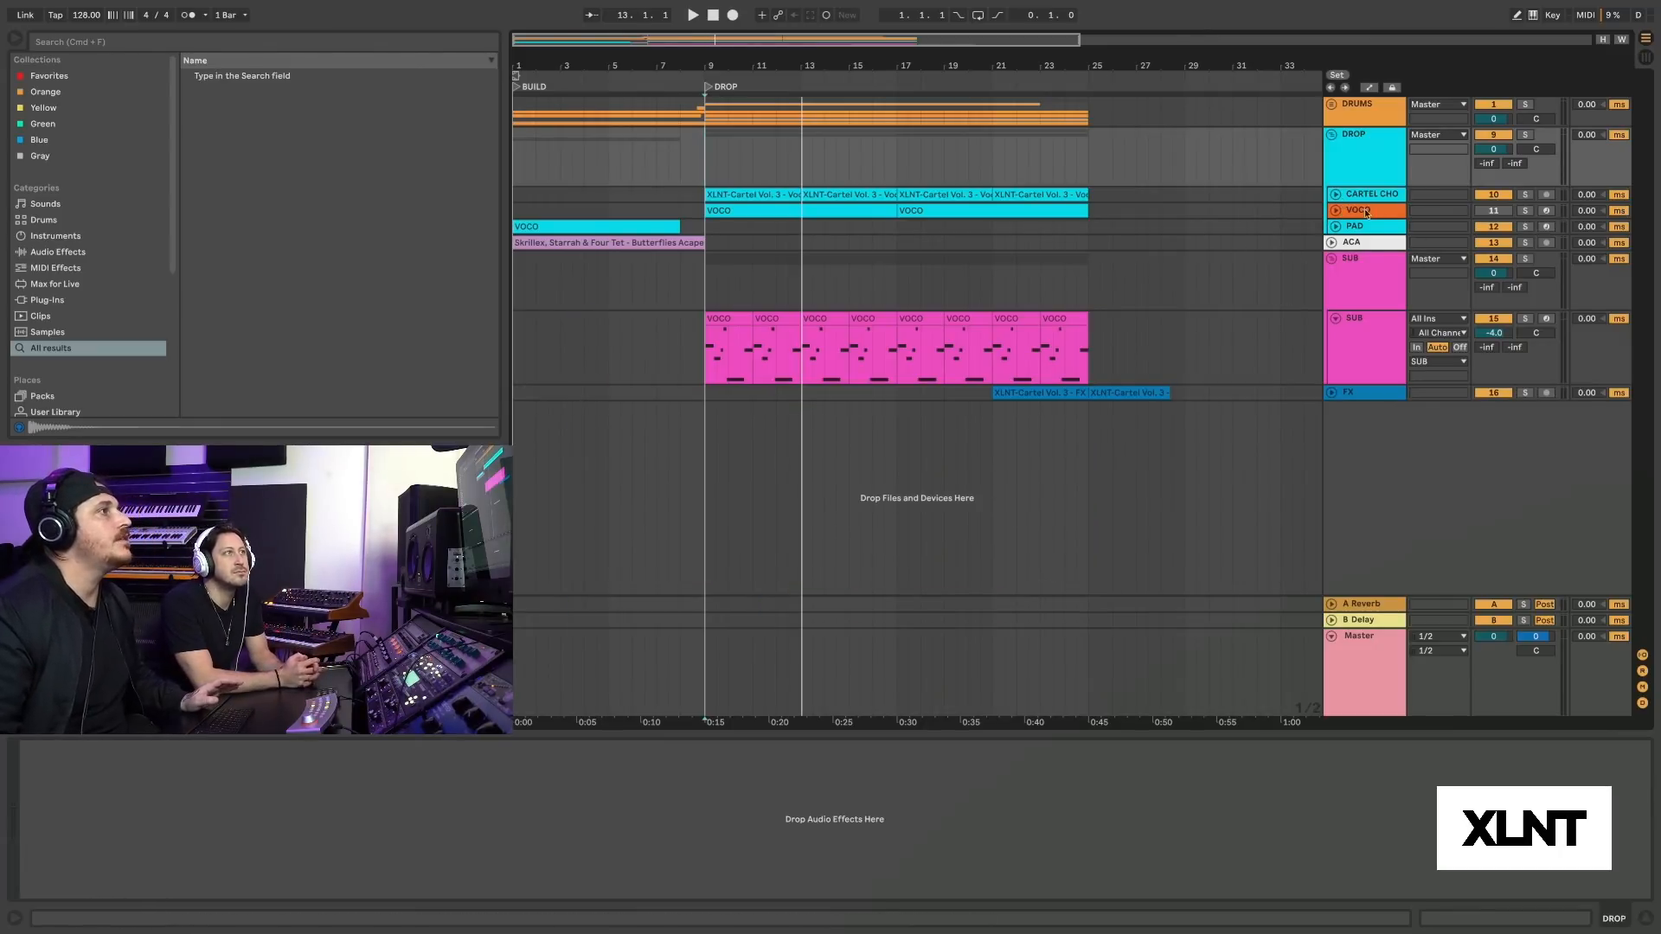
Expand the VOCO track, select its clip starting at bar 9, and inspect the track's Serum instrument before closing it.
{"action": "left_click", "coordinate": [1335, 211]}
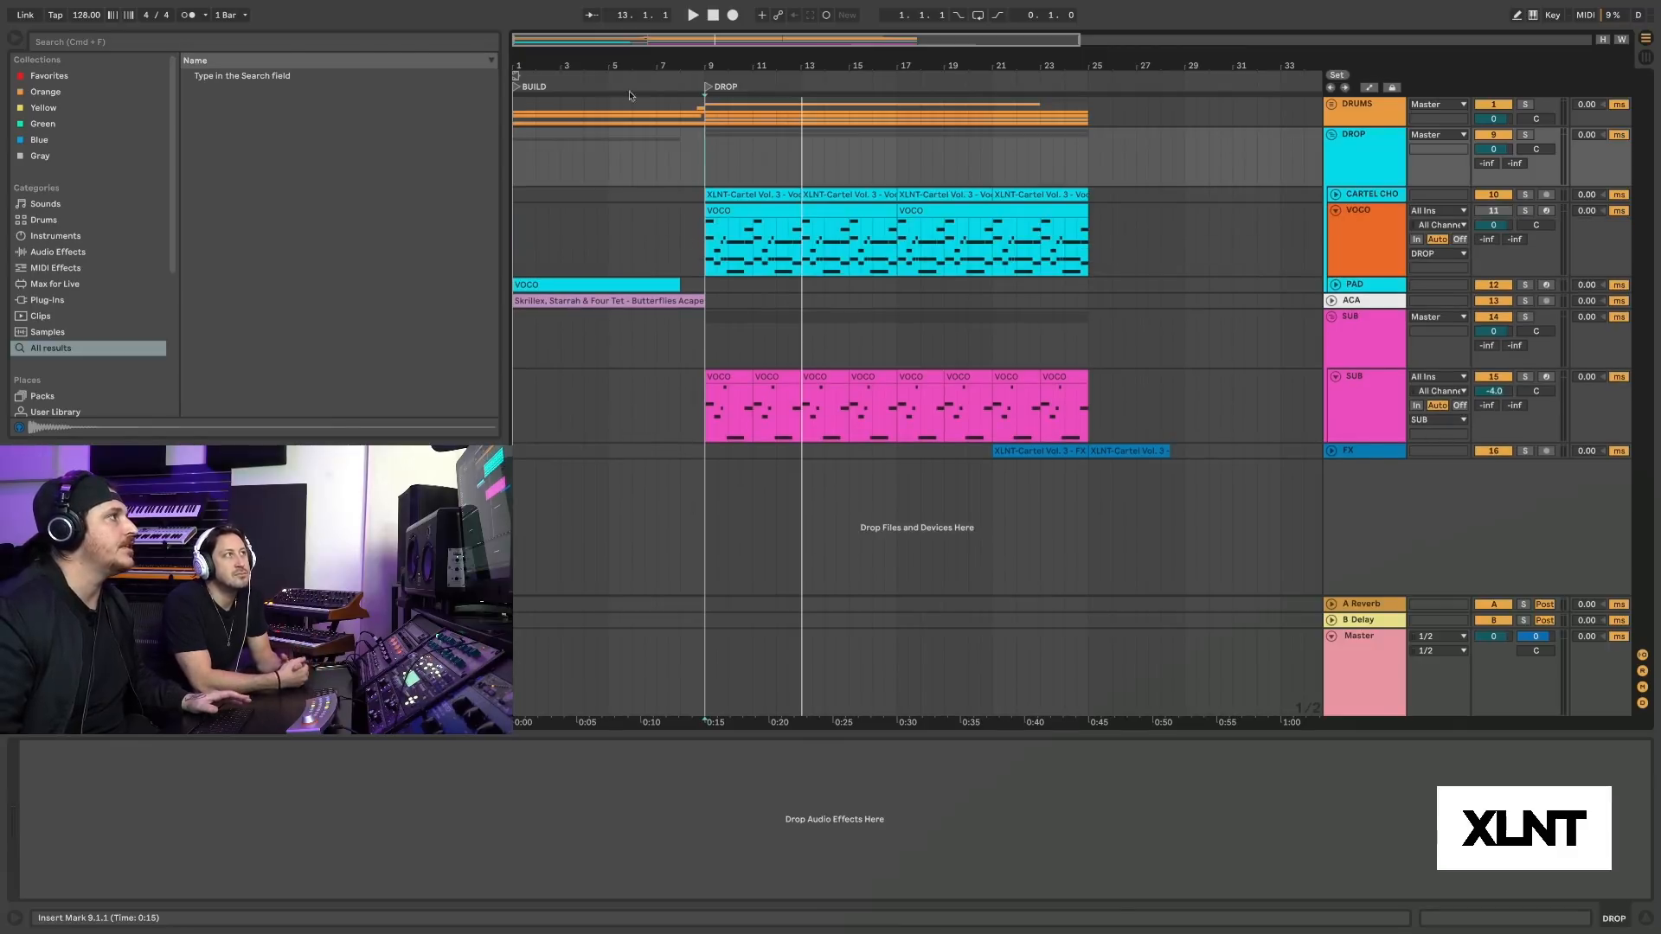
{"action": "left_click_drag", "start_coordinate": [672, 66], "coordinate": [672, 100]}
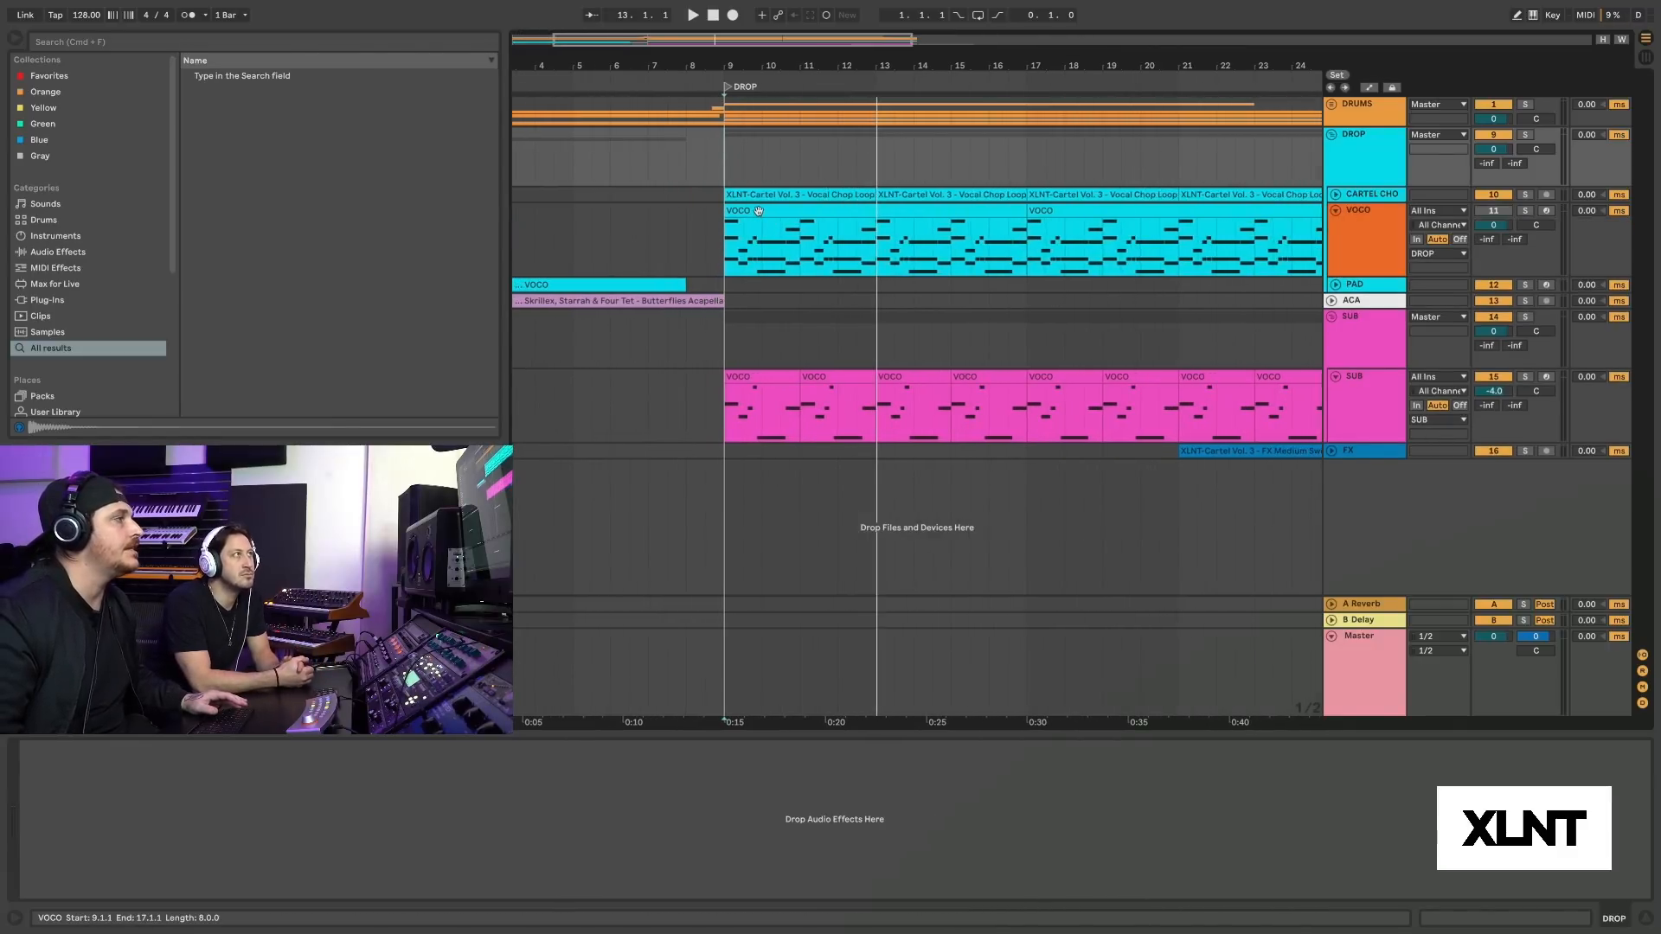
{"action": "left_click", "coordinate": [753, 211]}
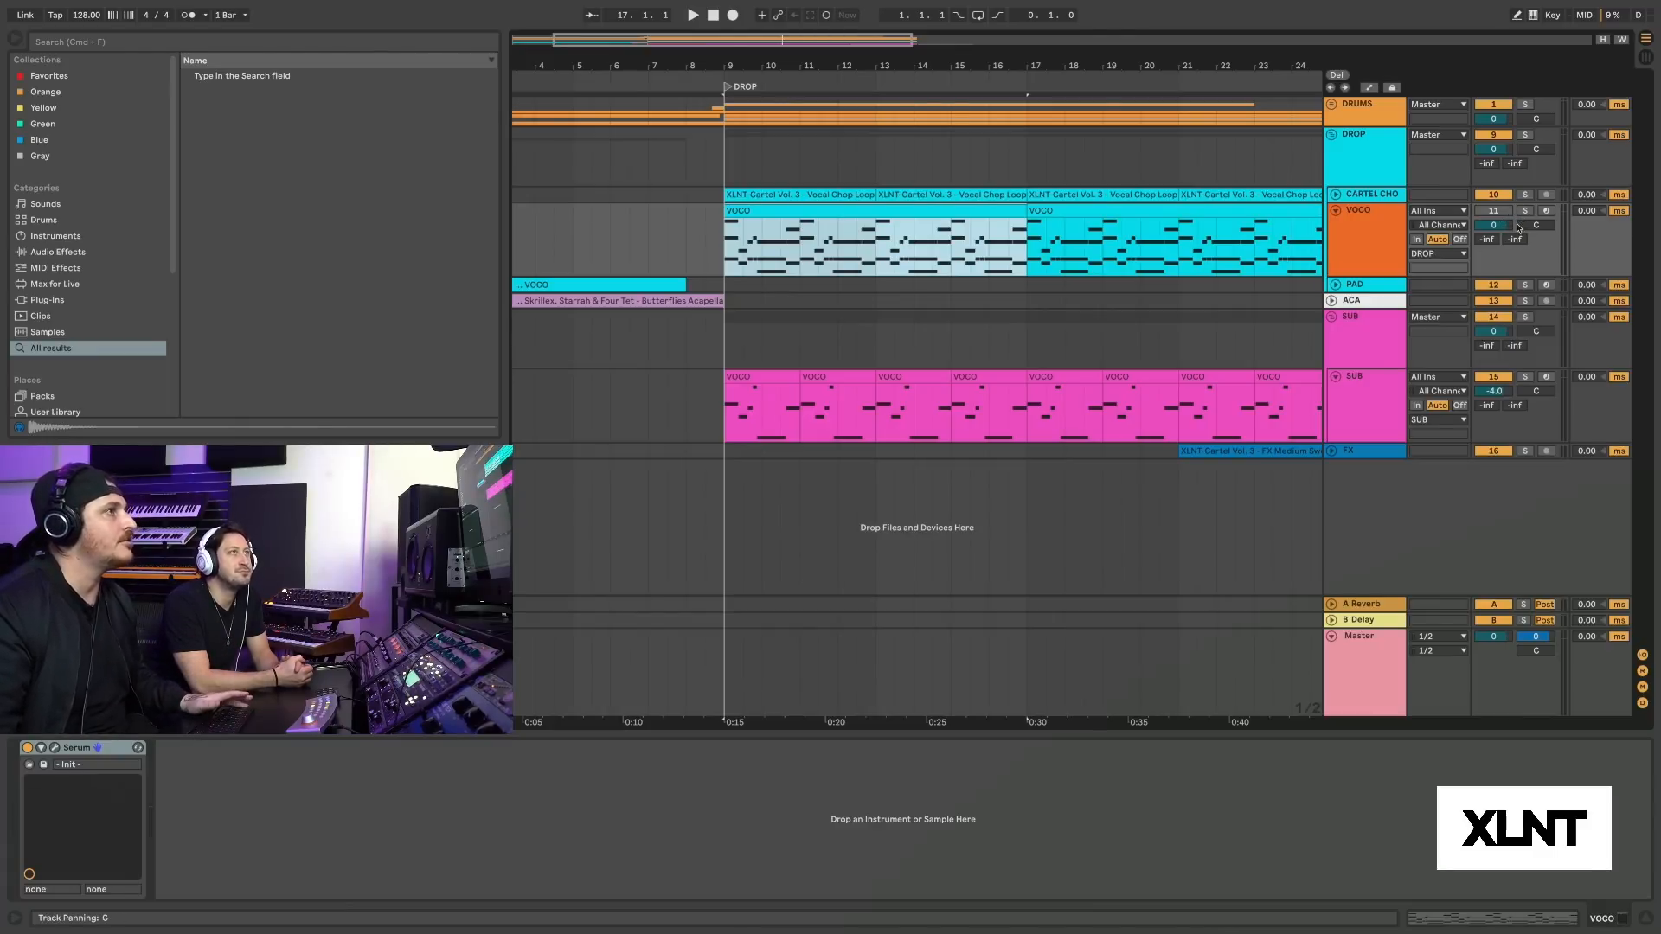
{"action": "left_click", "coordinate": [1395, 244]}
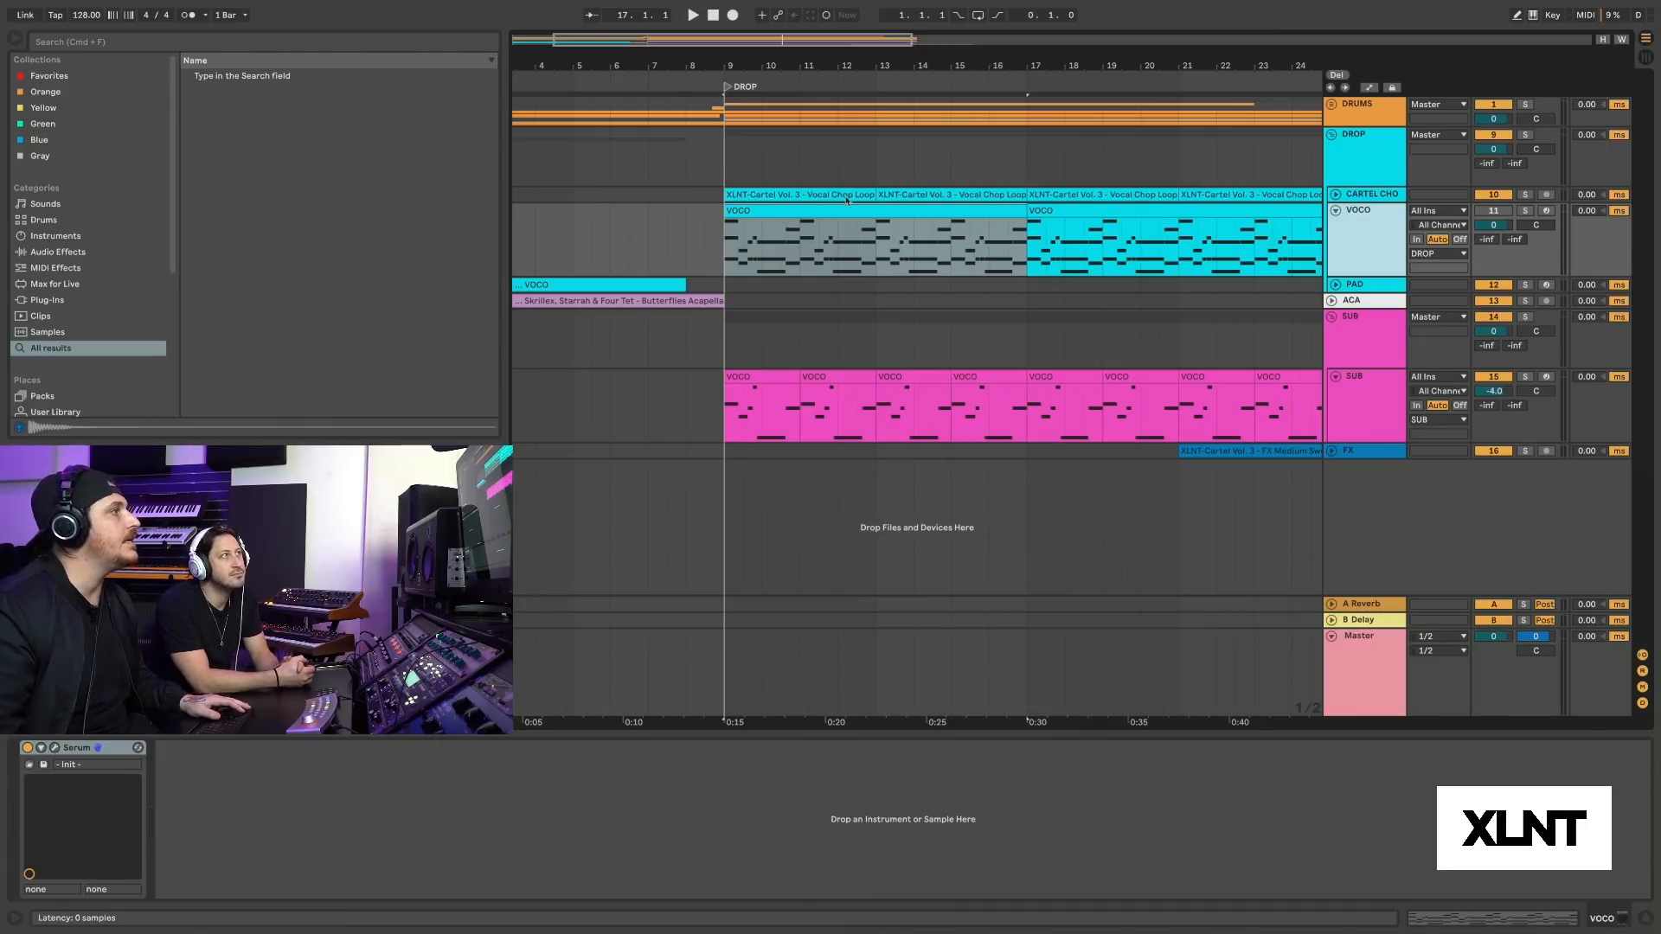
{"action": "left_click", "coordinate": [54, 748]}
{"action": "left_click_drag", "start_coordinate": [366, 50], "coordinate": [1097, 124]}
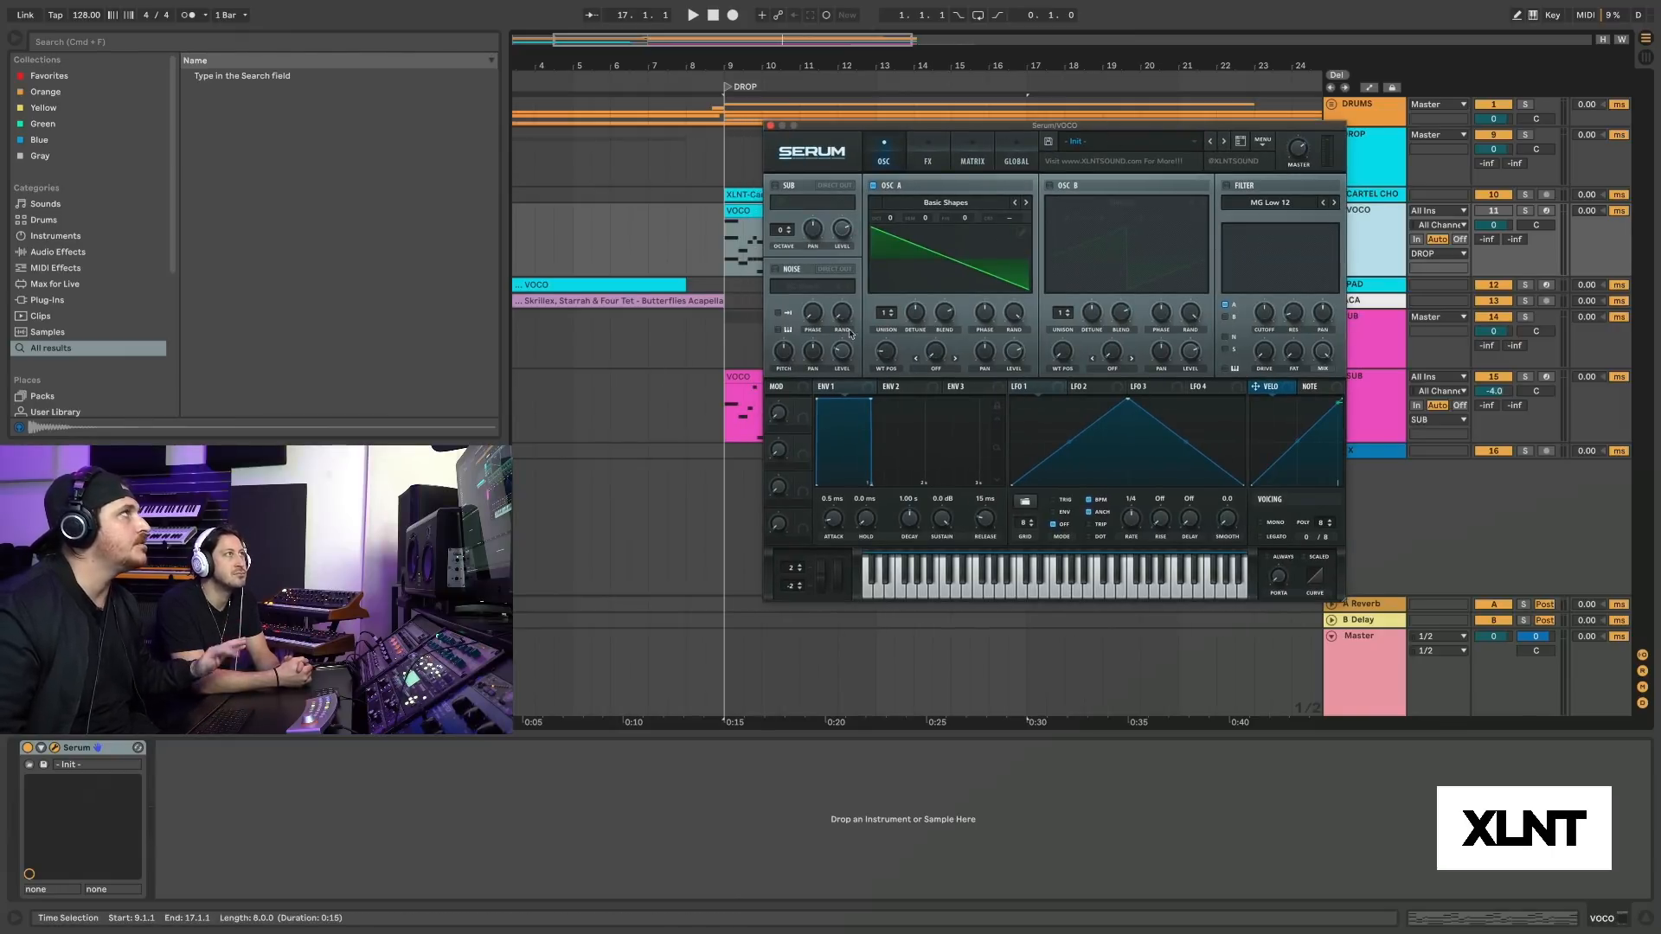
{"action": "left_click", "coordinate": [770, 126]}
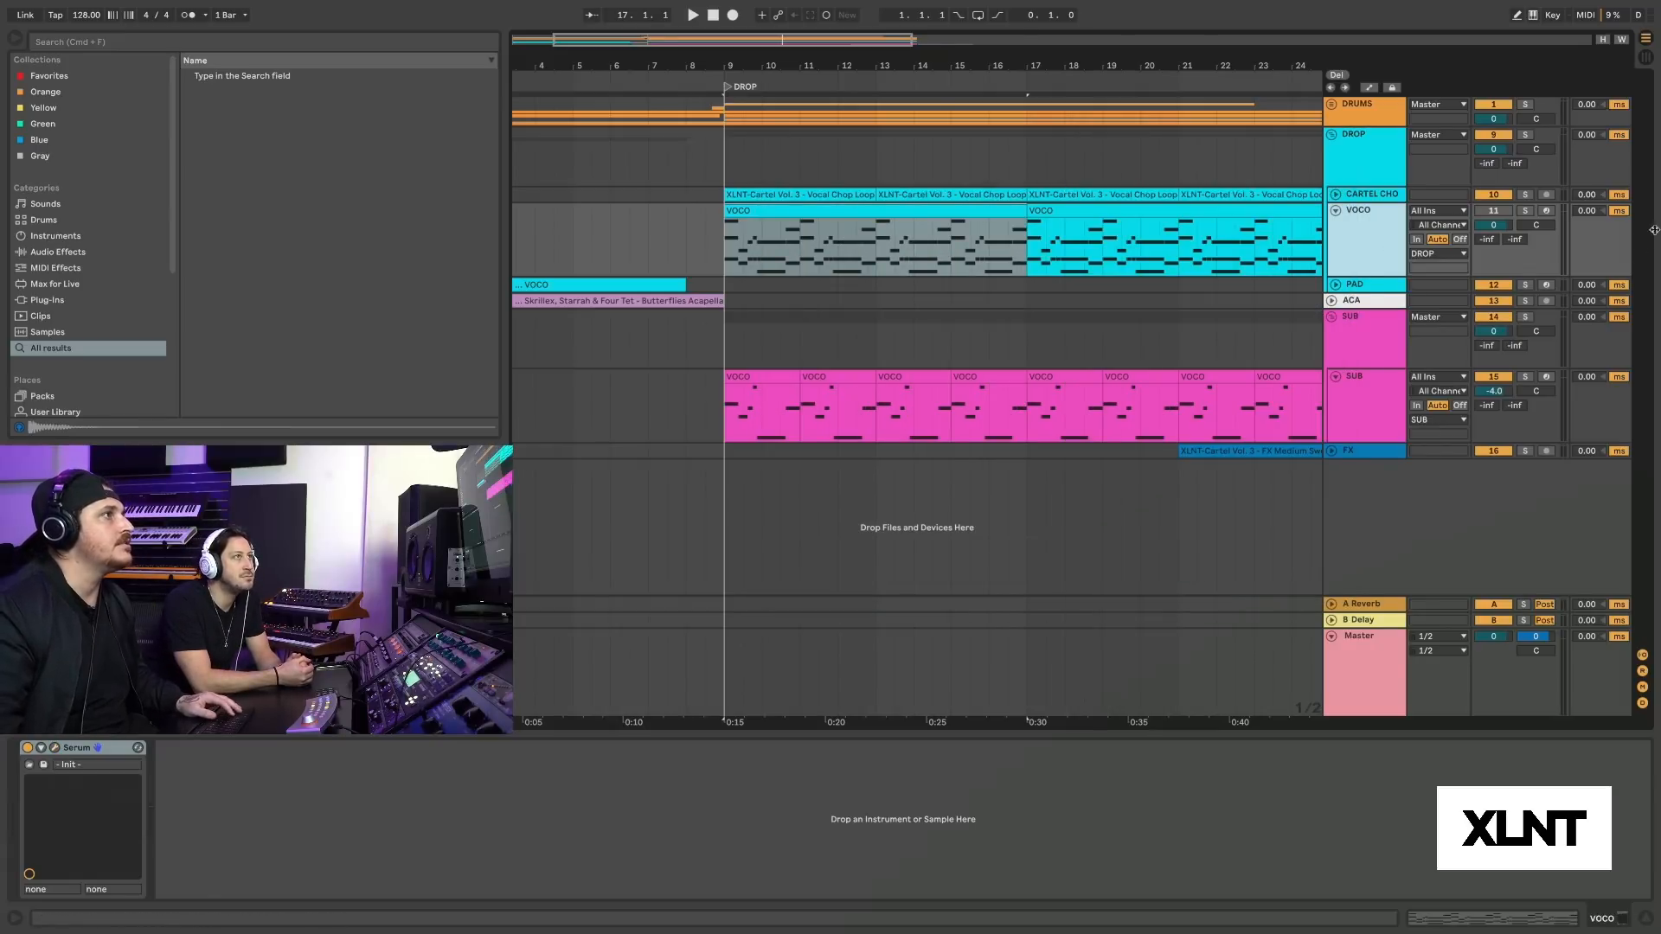
Mute the CARTEL CHOP track, reactivate VOCO, and play the drop from bar 9.
{"action": "left_click", "coordinate": [1490, 194]}
{"action": "left_click", "coordinate": [1492, 210]}
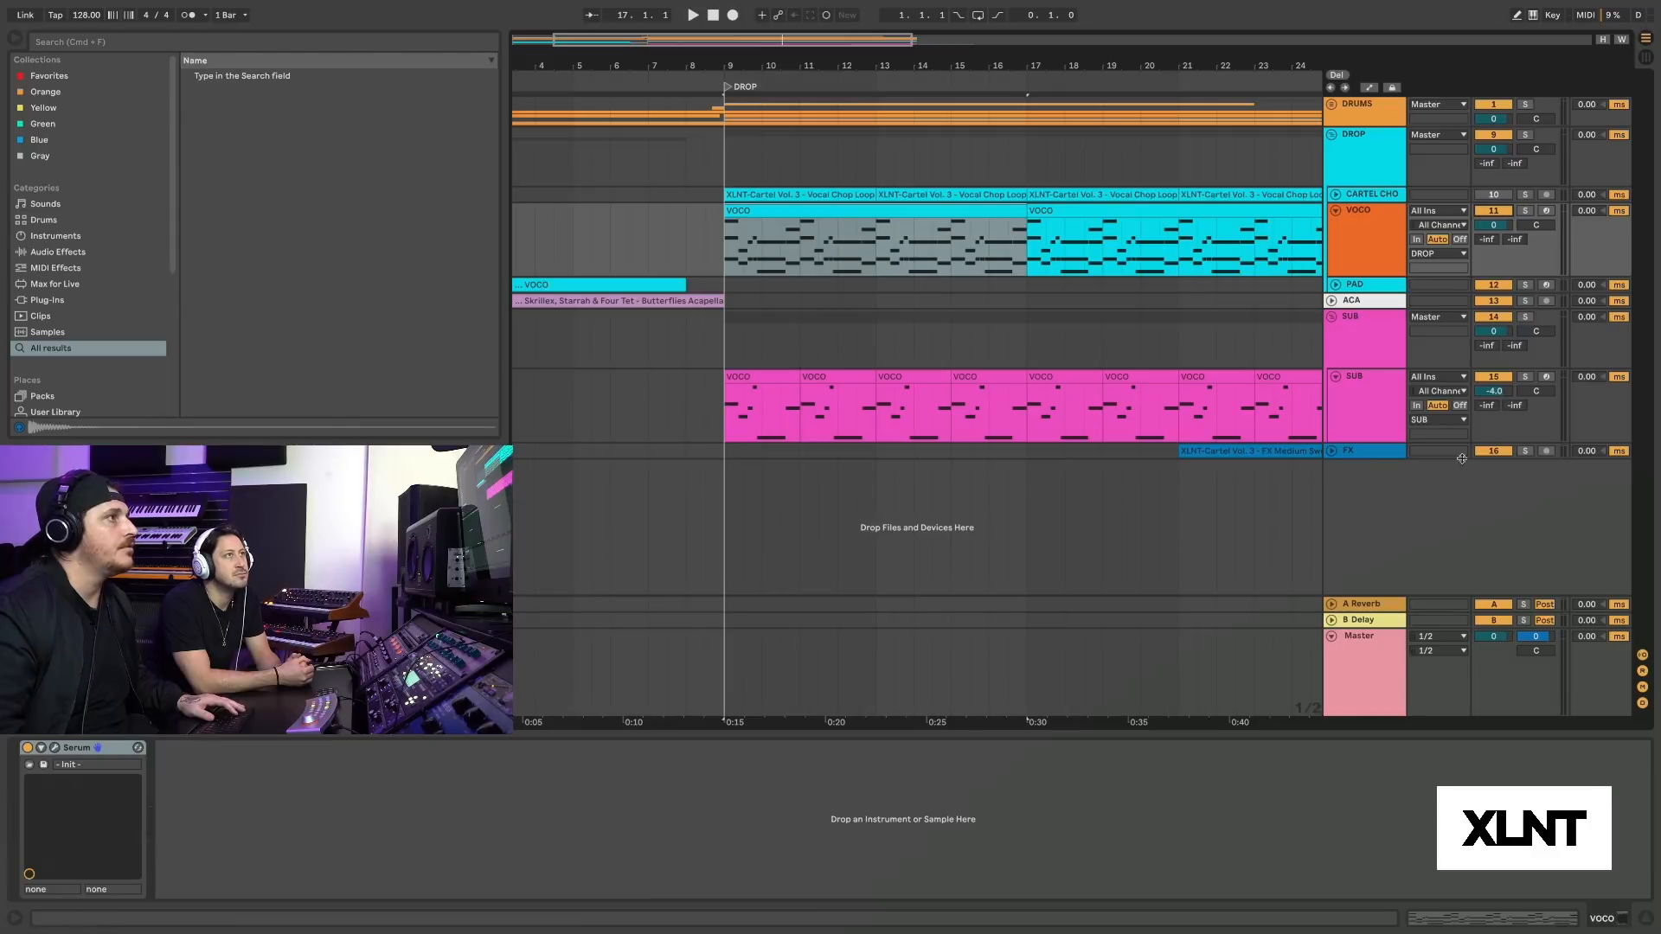
{"action": "key", "text": "space"}
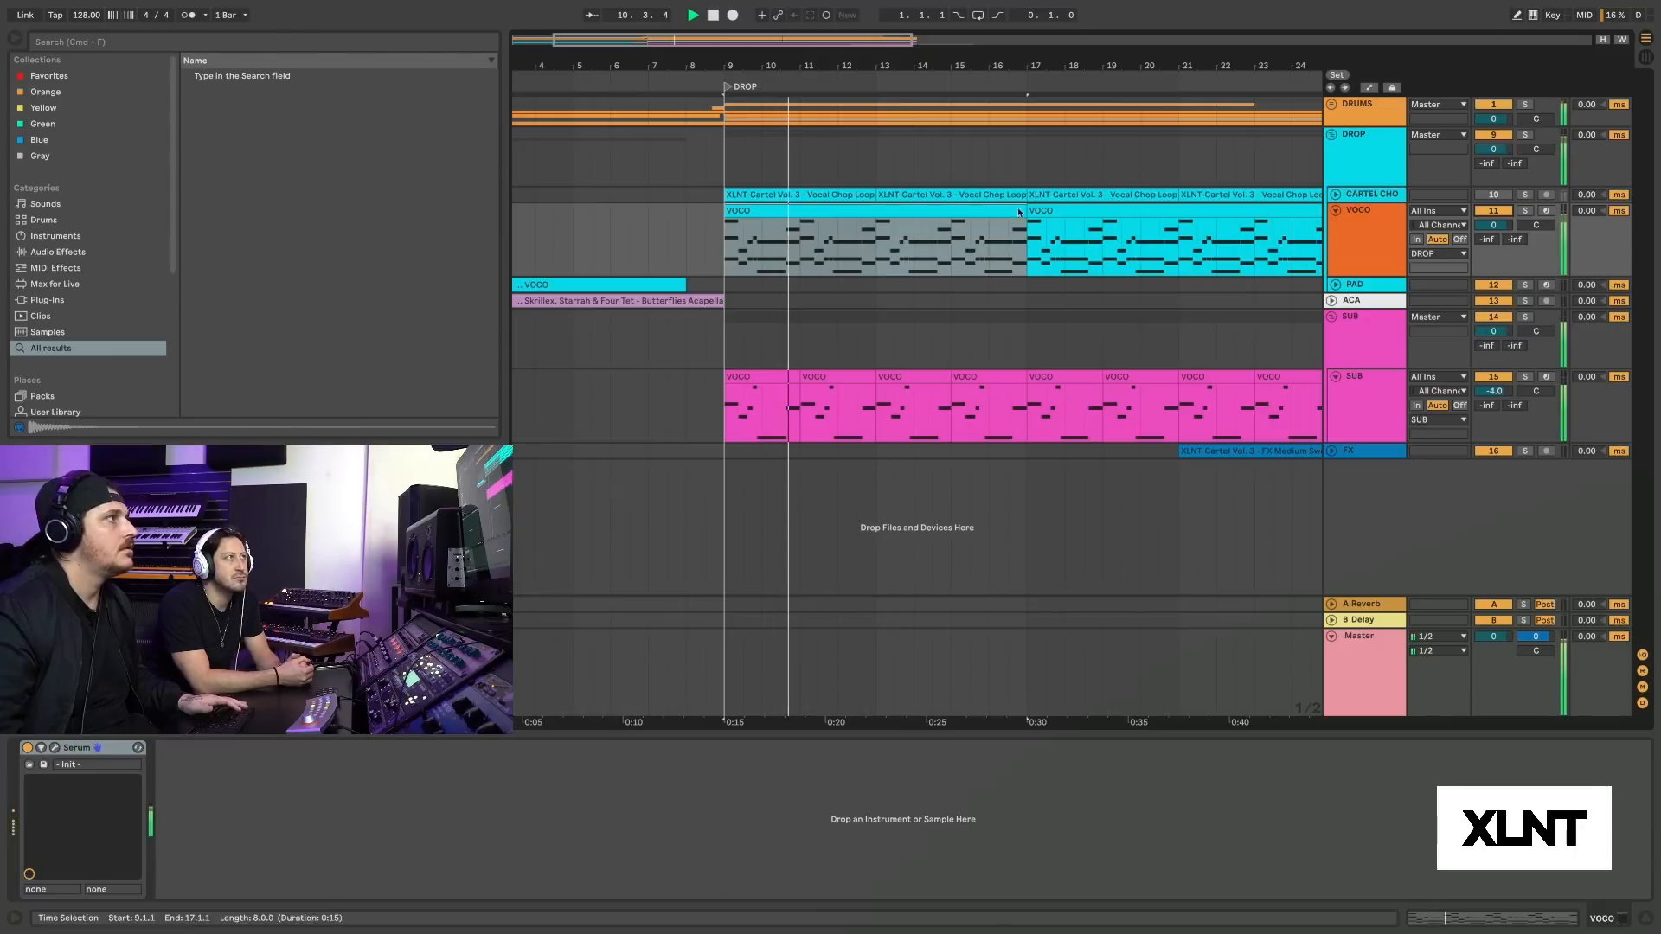
Show the notes of the first VOCO clip, split the clip at bar 11, and select its opening two-bar part.
{"action": "double_click", "coordinate": [855, 211]}
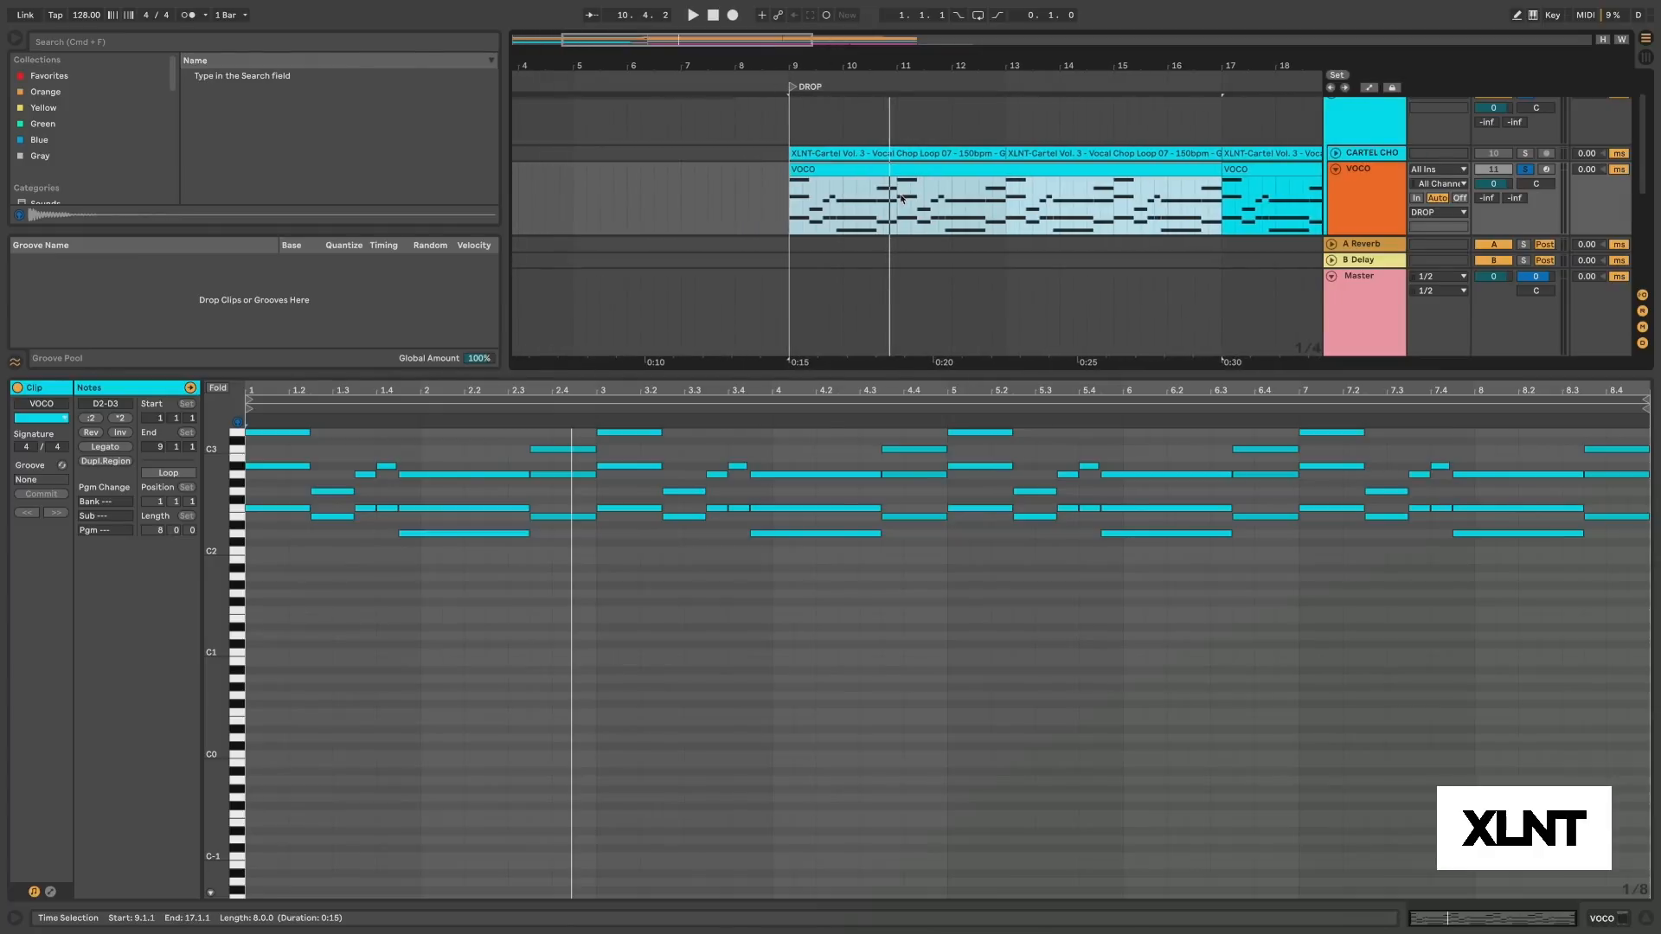
{"action": "left_click", "coordinate": [901, 198]}
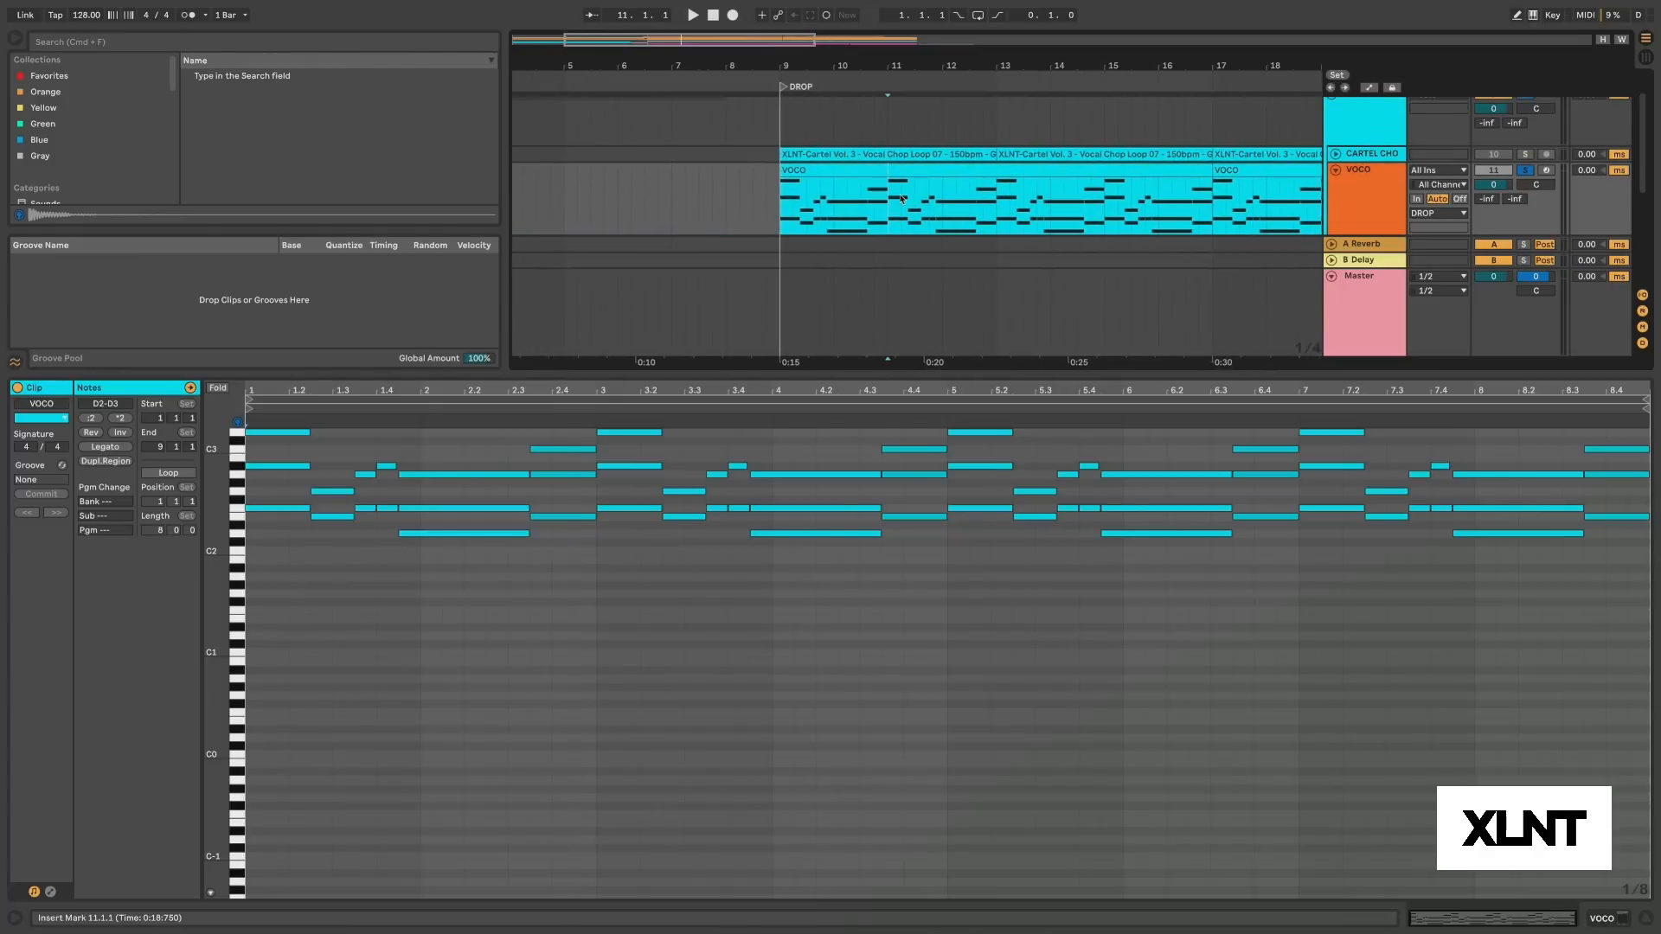
{"action": "key", "text": "ctrl+e"}
{"action": "left_click", "coordinate": [837, 199]}
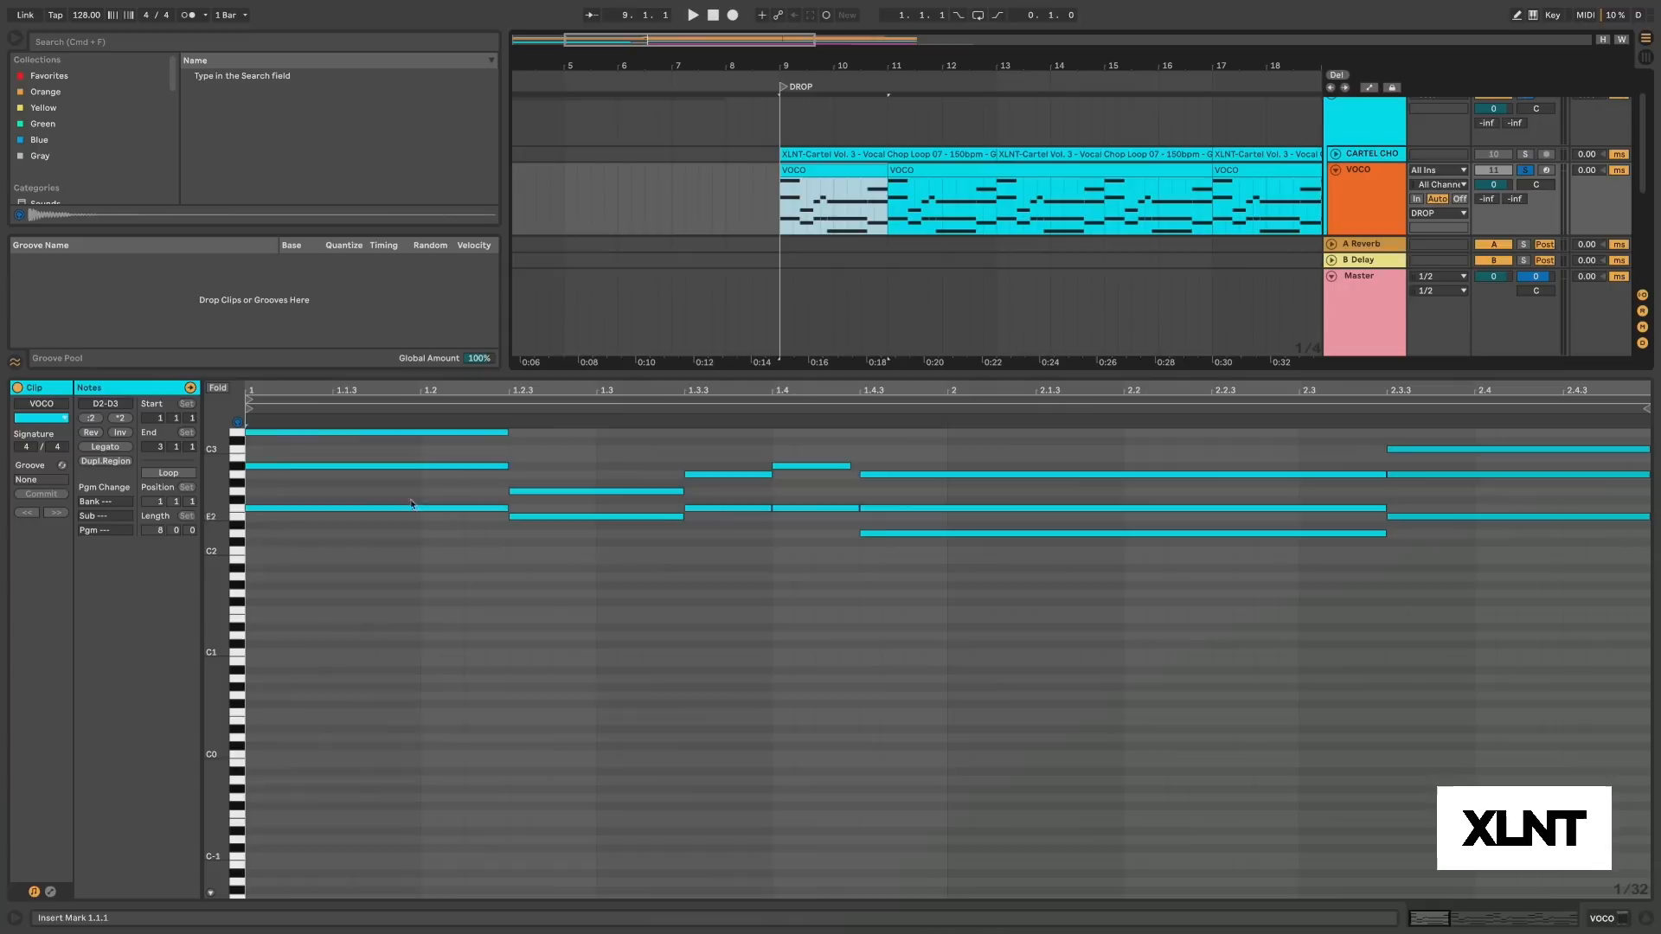
Play the two-bar VOCO chord pattern soloed from bar 9, and stop playback at its end.
{"action": "scroll", "coordinate": [584, 498], "scroll_direction": "up", "scroll_amount": 1}
{"action": "key", "text": "space"}
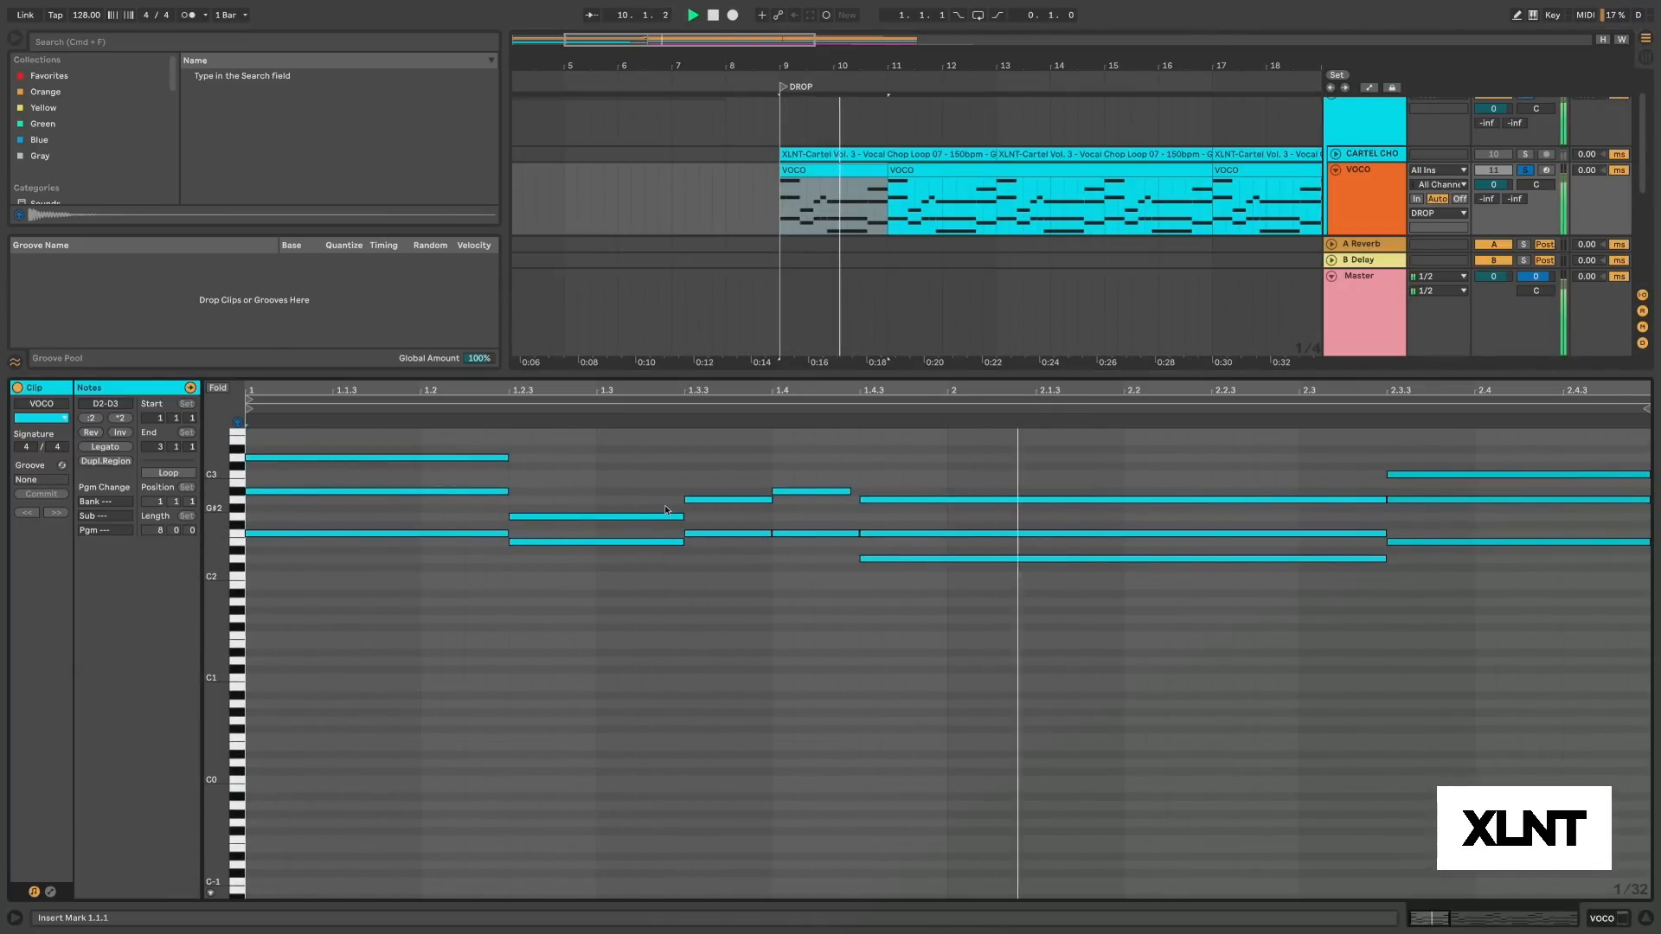
{"action": "key", "text": "space"}
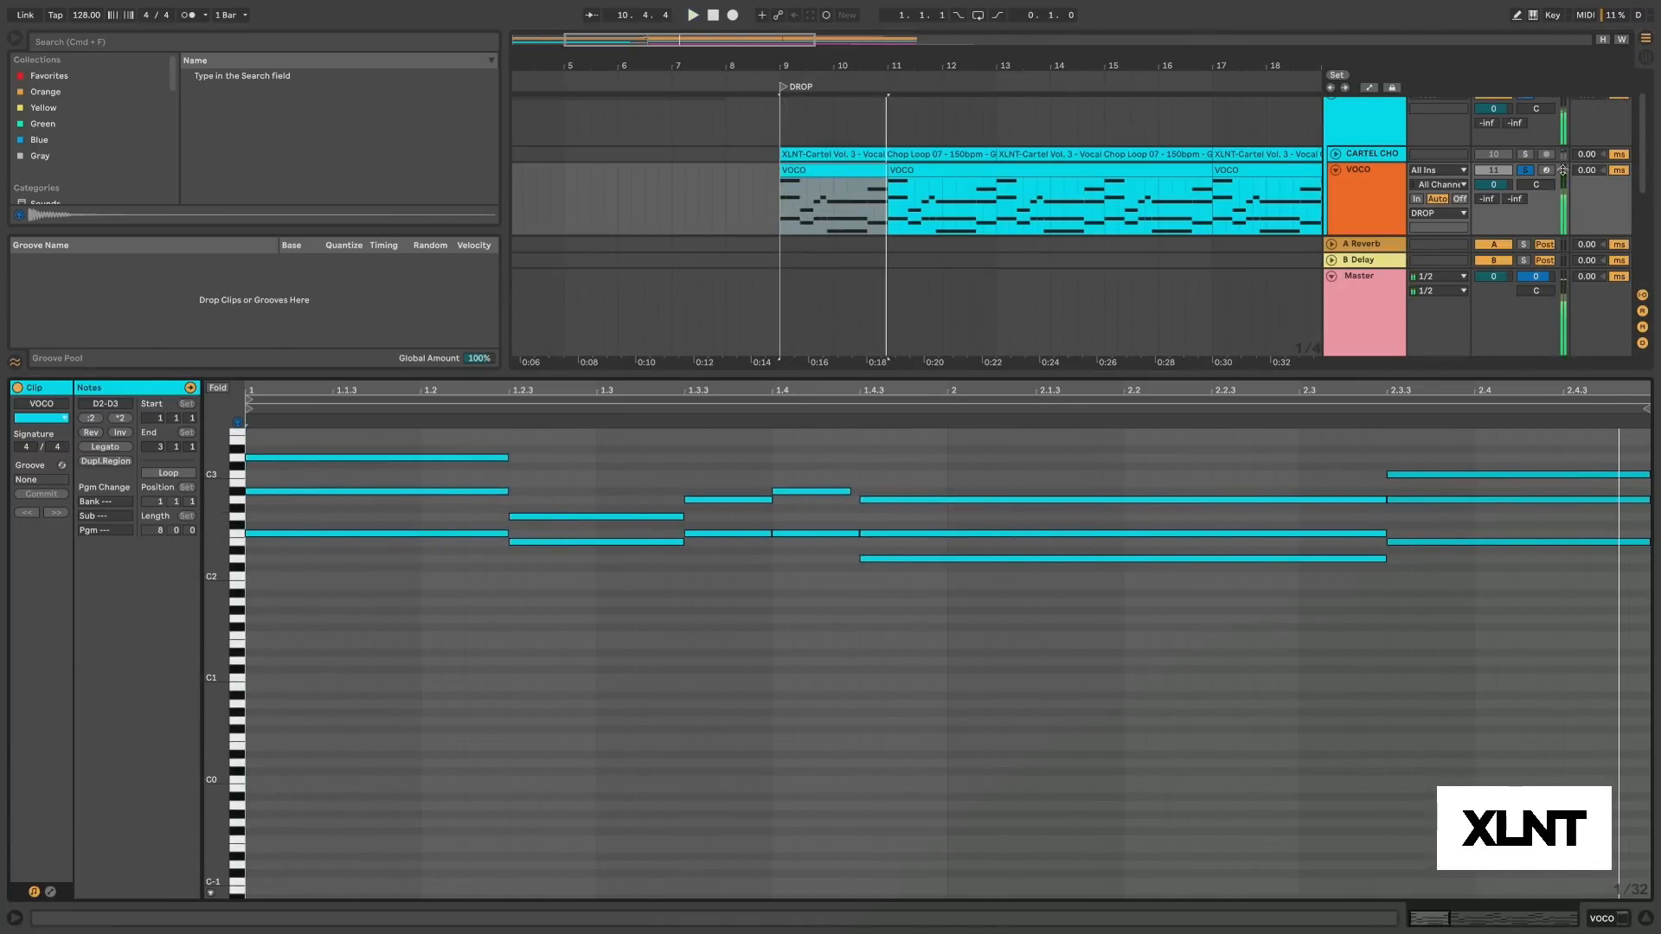
Play the SUB track soloed, compare it with the soloed VOCO track, and clear the solo.
{"action": "left_click", "coordinate": [1348, 154]}
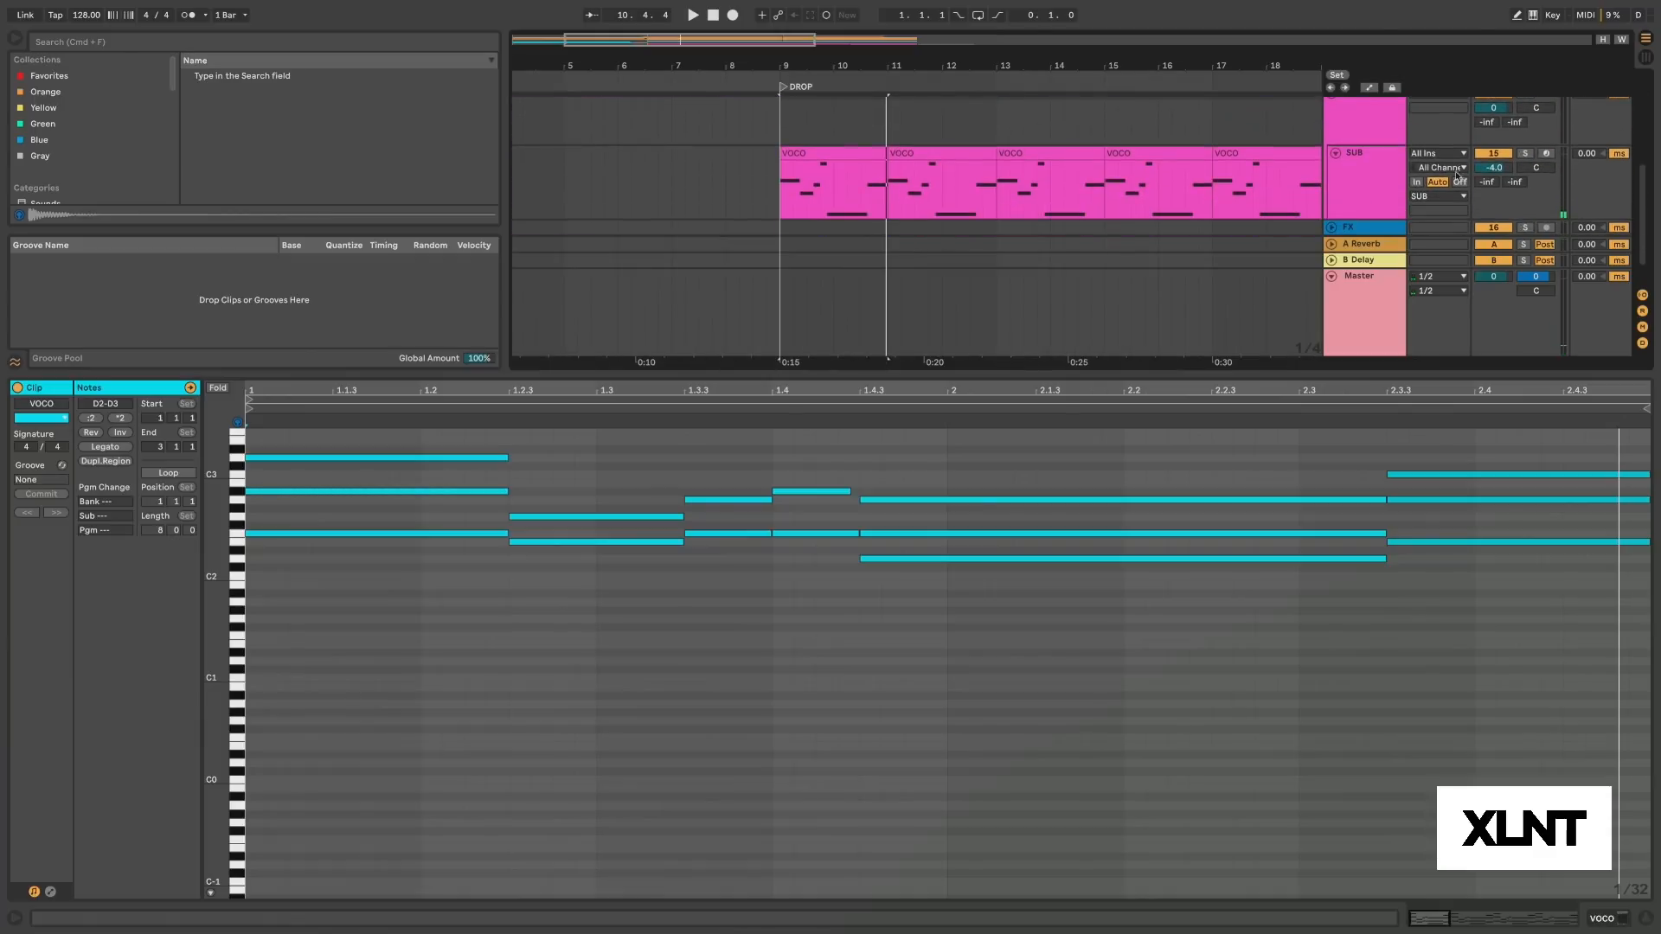
{"action": "key", "text": "space"}
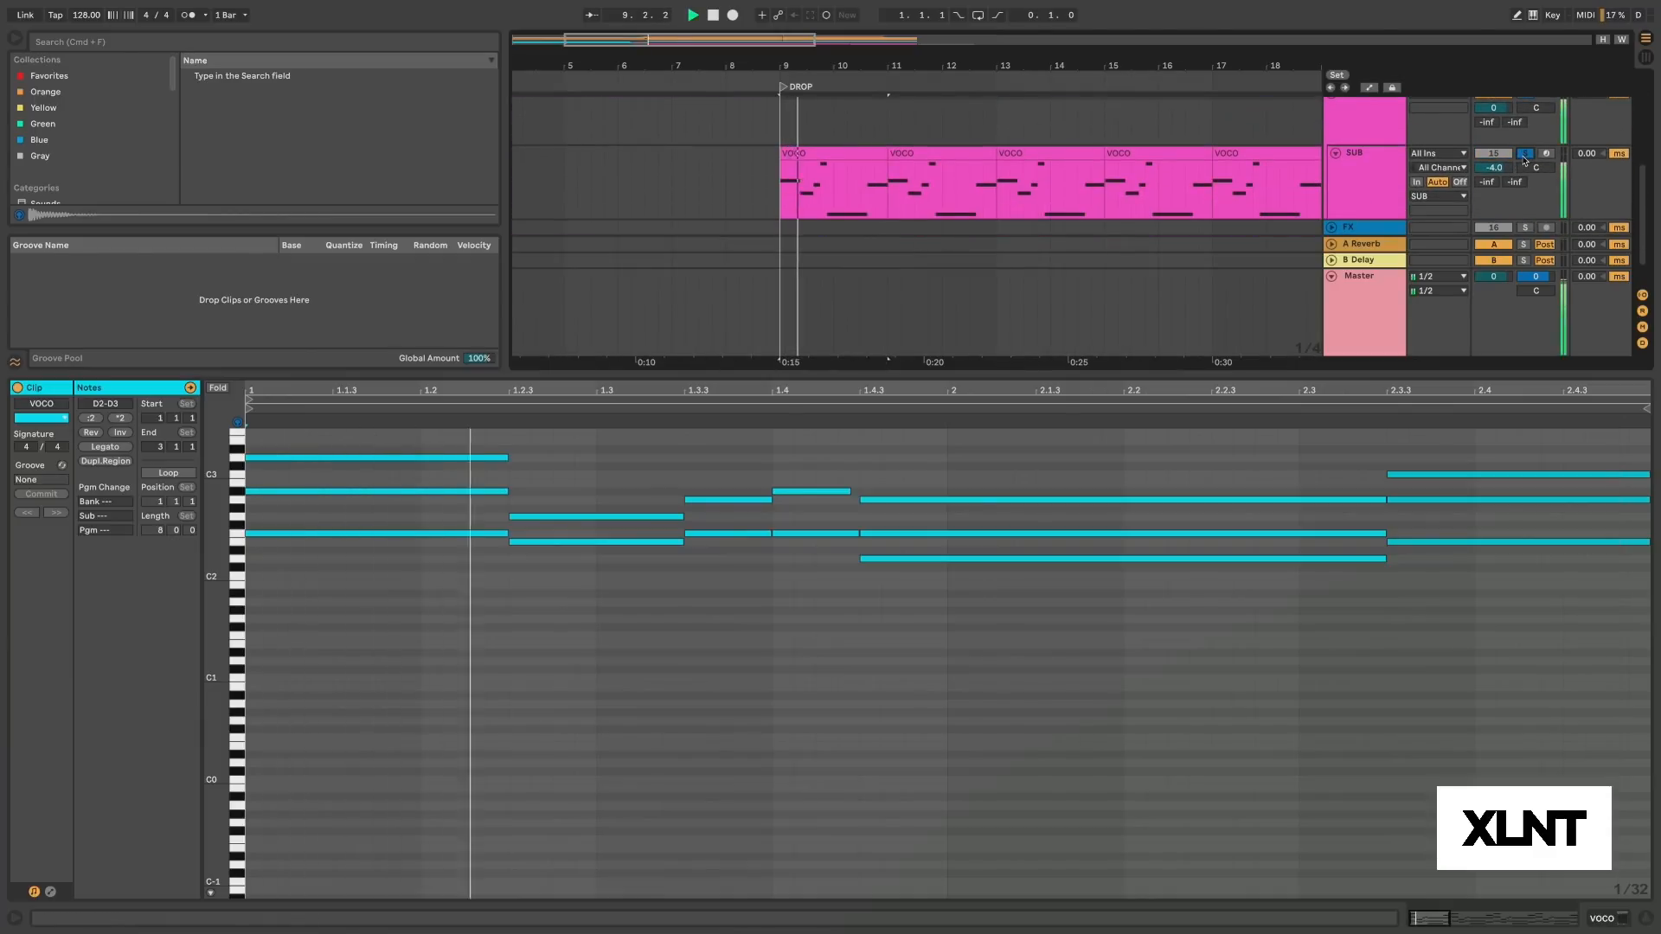
{"action": "scroll", "coordinate": [1462, 160], "scroll_direction": "up", "scroll_amount": 3}
{"action": "scroll", "coordinate": [1462, 160], "scroll_direction": "up", "scroll_amount": 3}
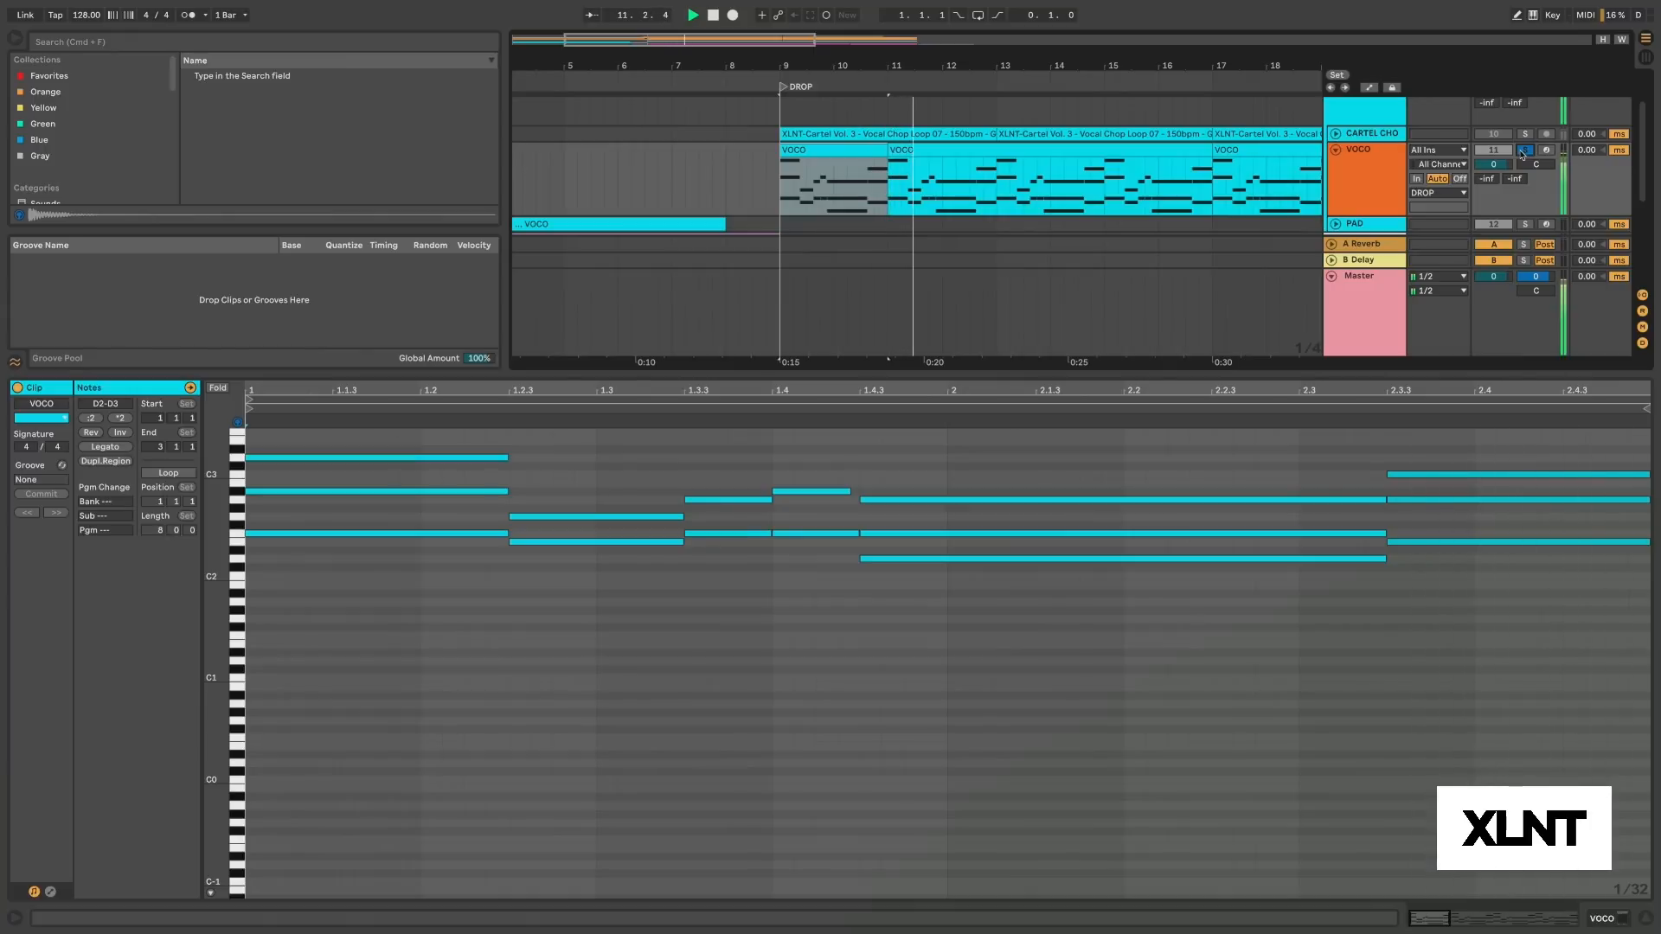
{"action": "left_click", "coordinate": [1524, 150]}
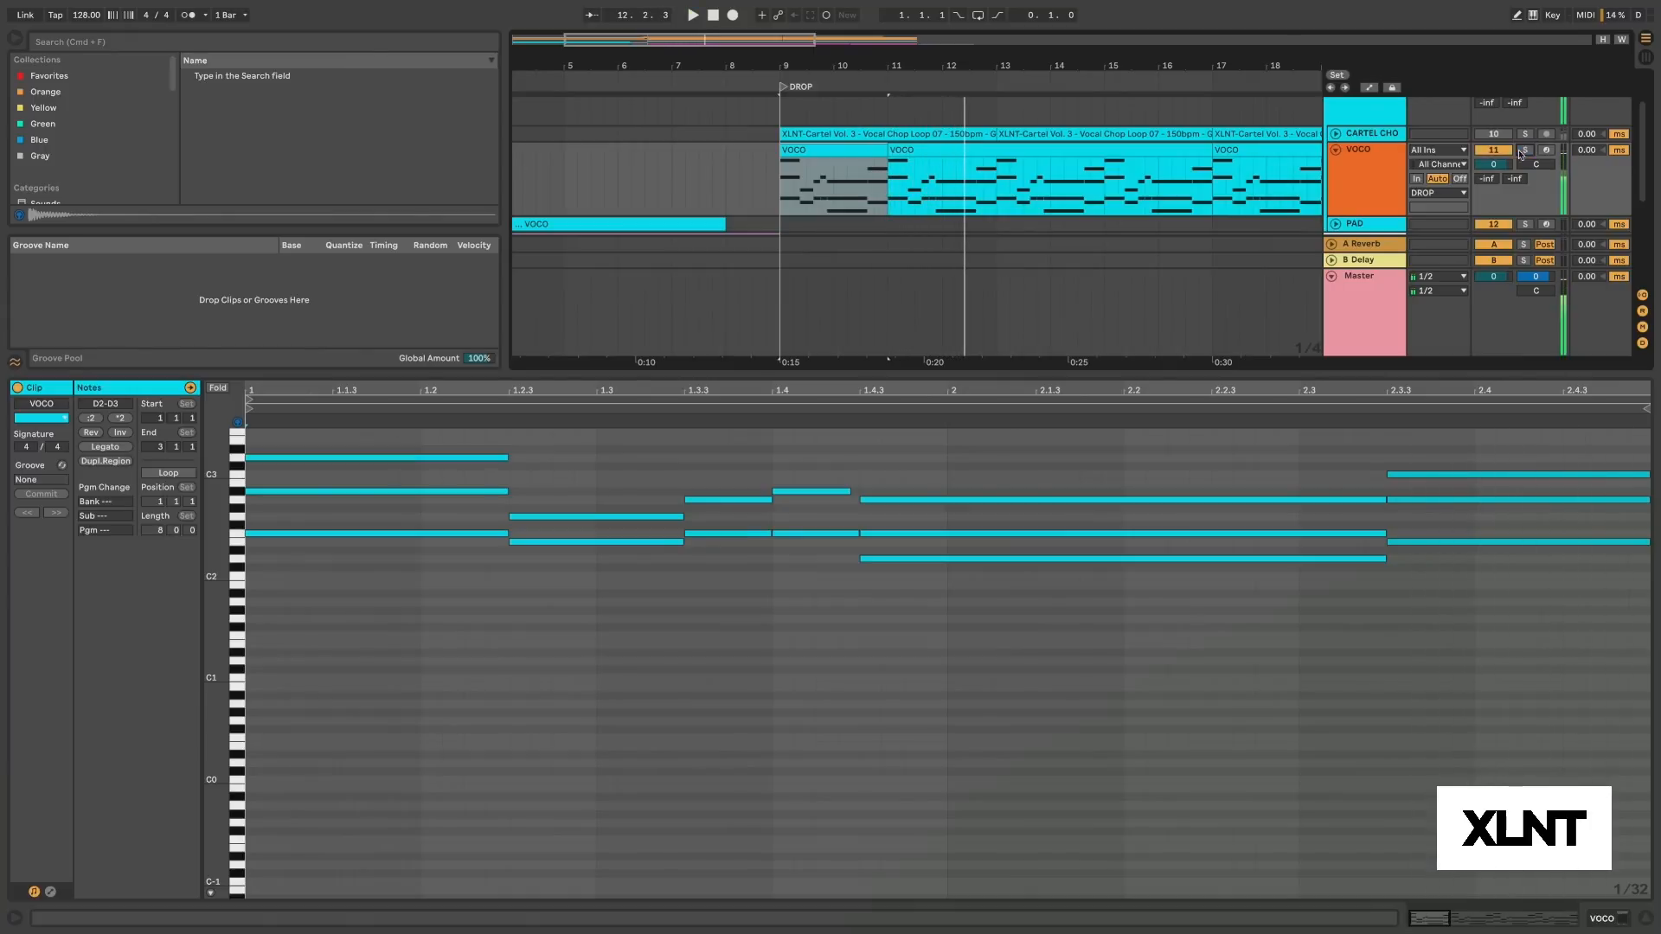
Review the device chains of the SUB and CARTEL CHOP tracks, and expand the CARTEL CHOP track.
{"action": "scroll", "coordinate": [1365, 182], "scroll_direction": "down", "scroll_amount": 3}
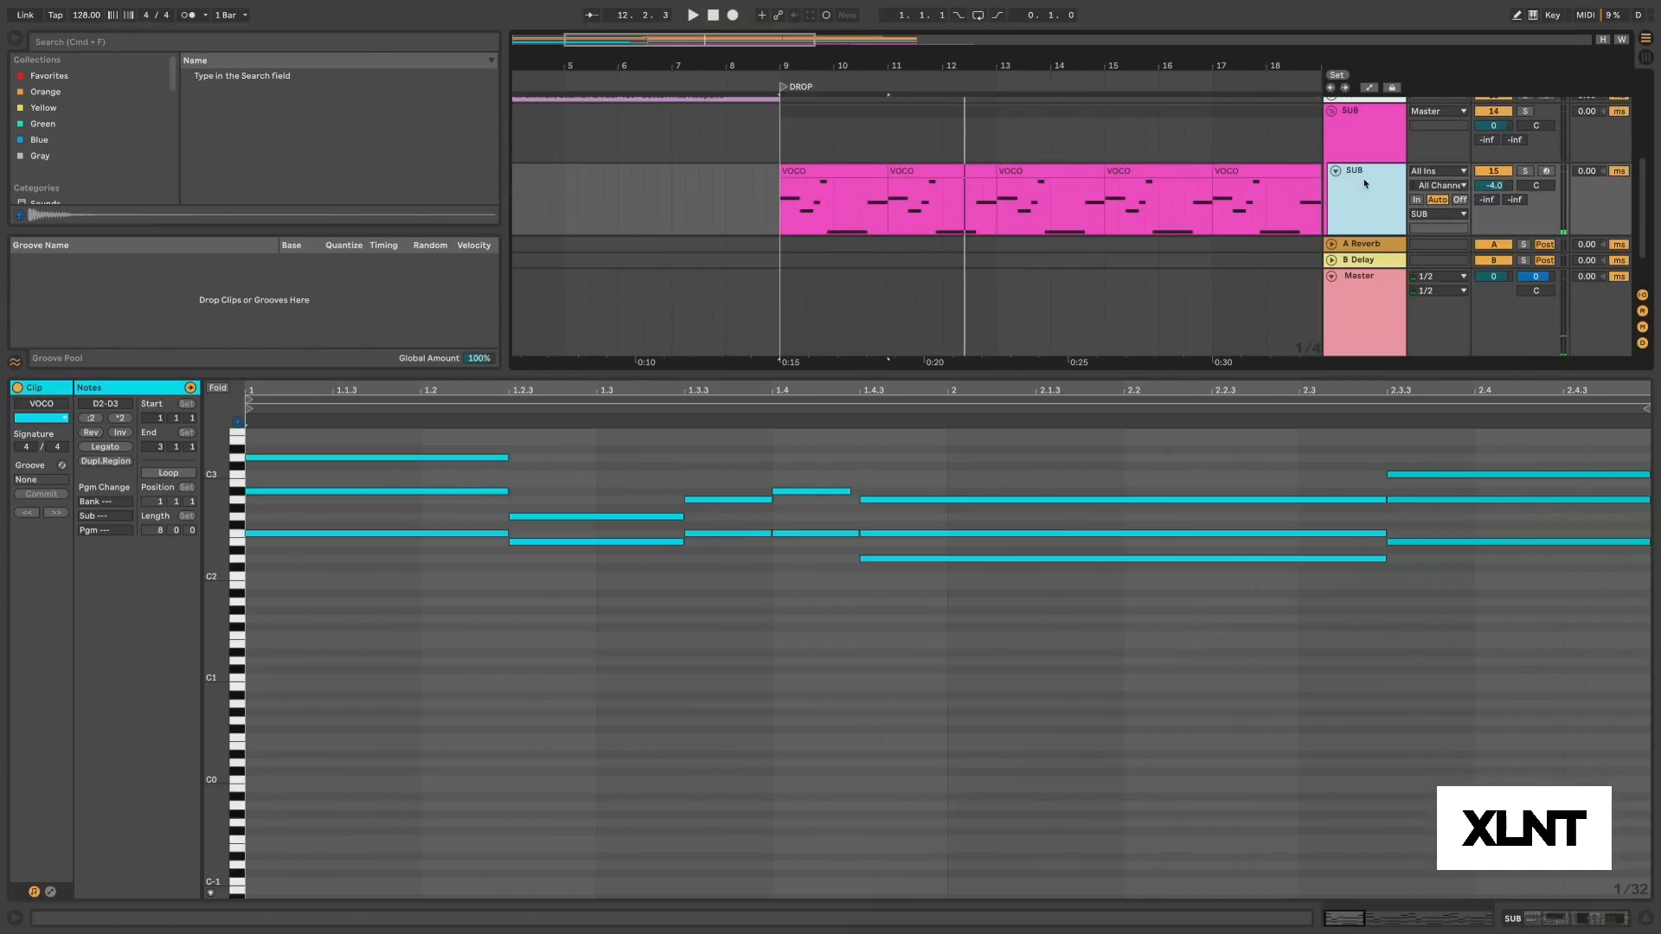
{"action": "scroll", "coordinate": [1366, 182], "scroll_direction": "up", "scroll_amount": 2}
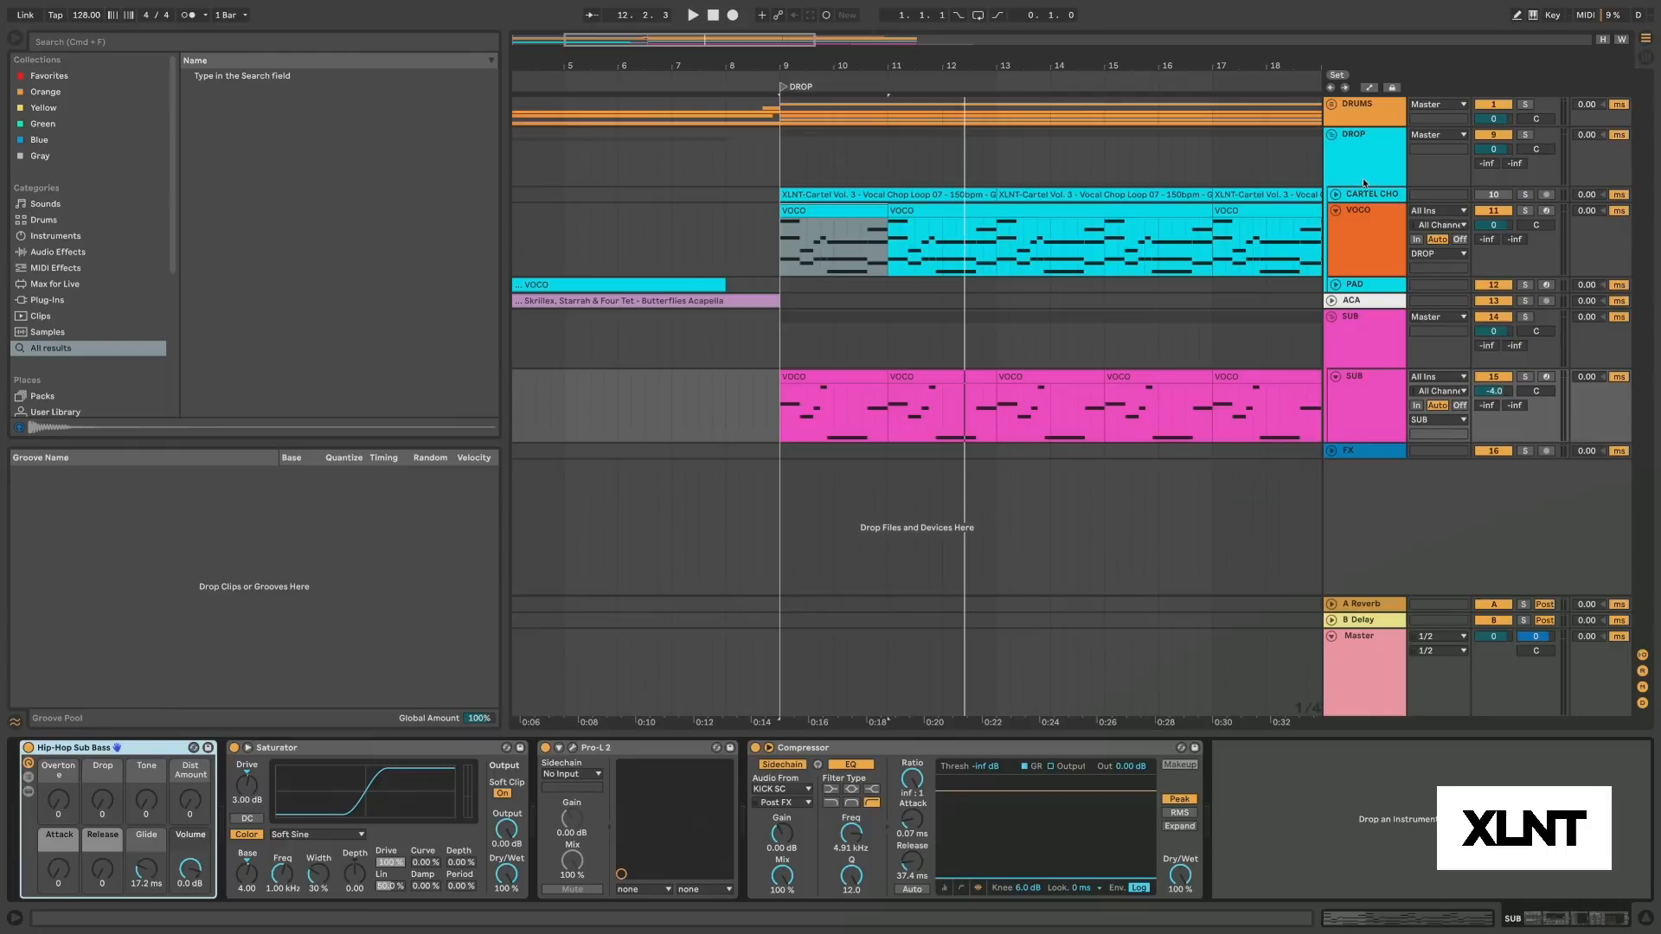
{"action": "left_click", "coordinate": [1354, 194]}
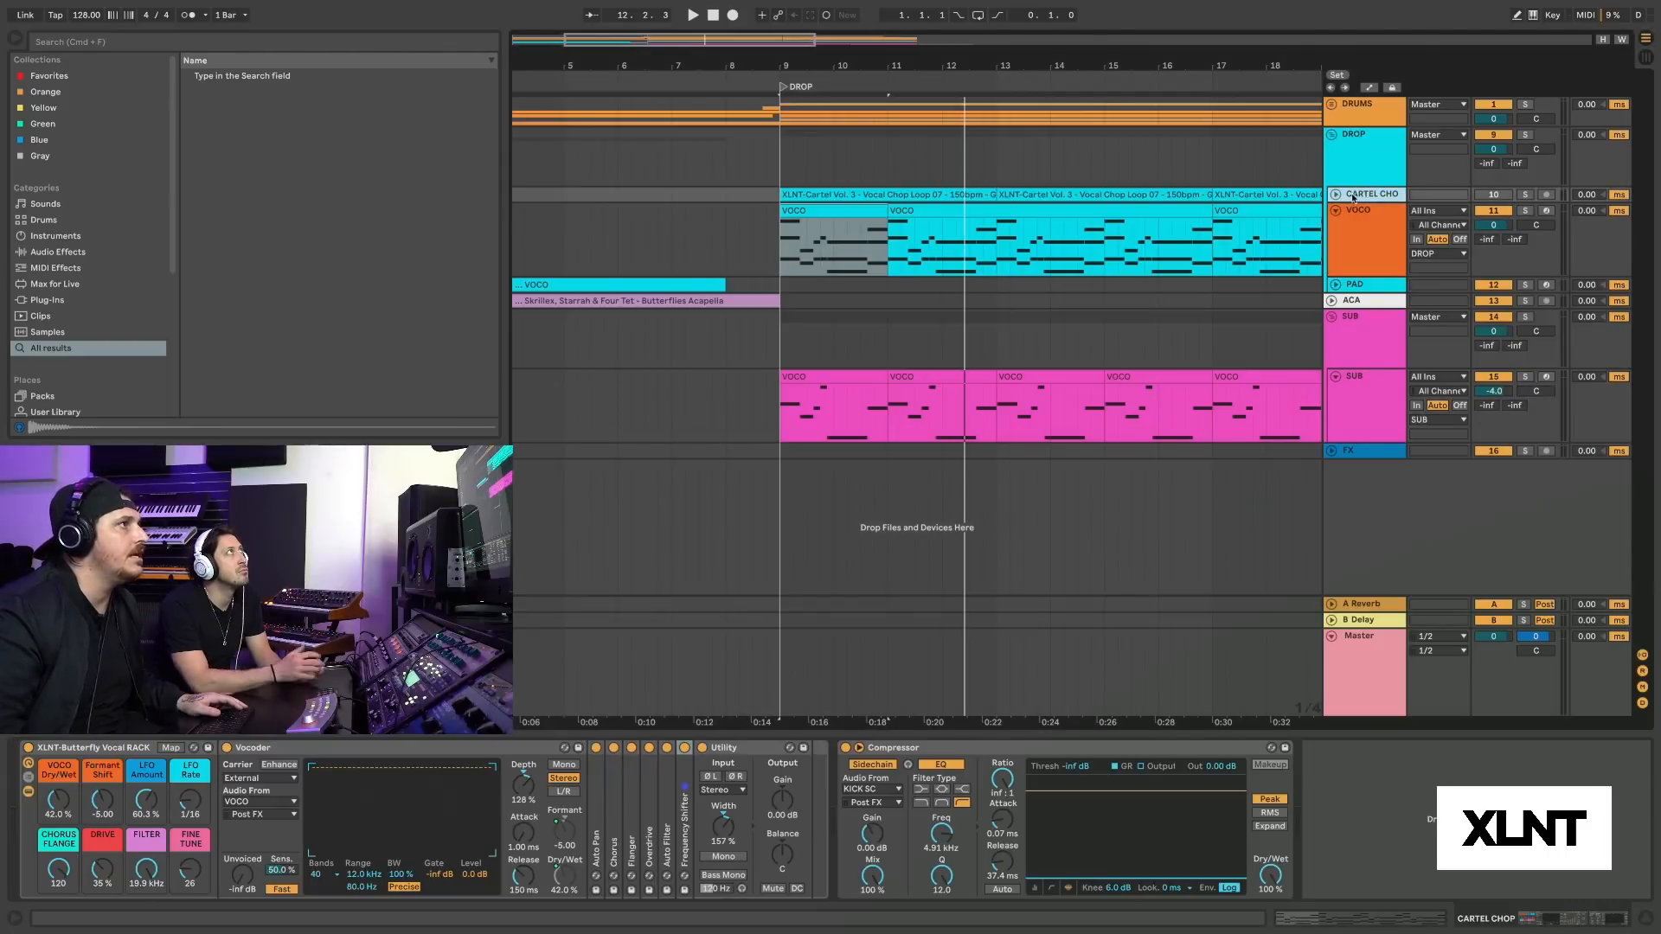
{"action": "left_click", "coordinate": [1337, 194]}
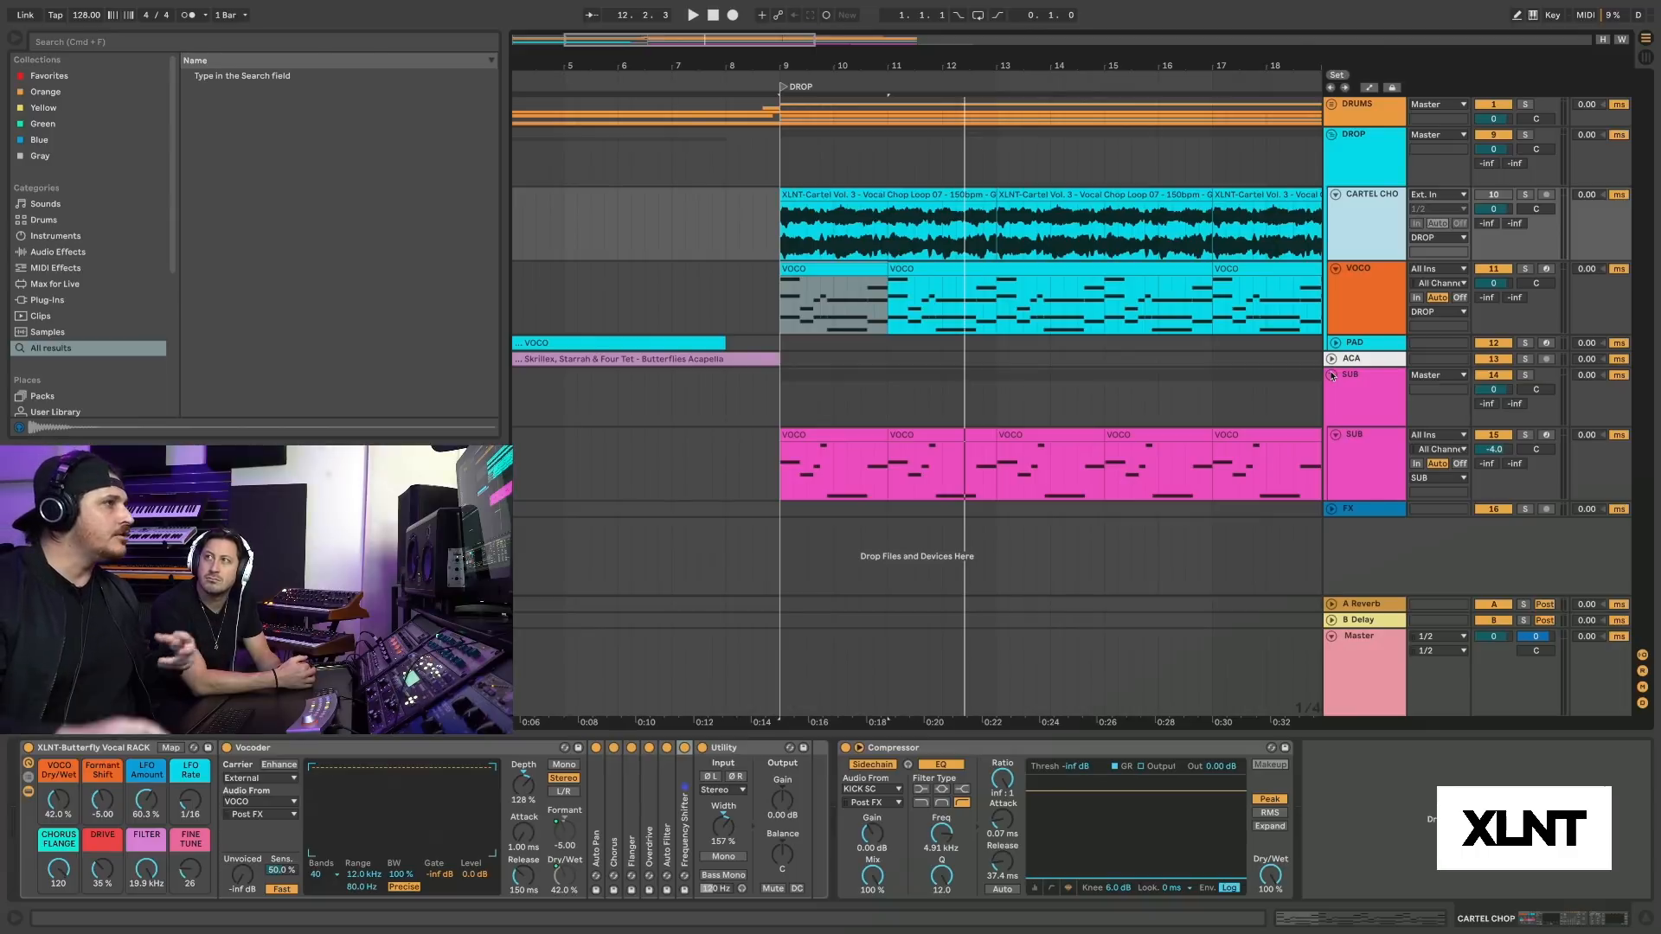
Mute the VOCO track, reactivate CARTEL CHOP, and bypass its XLNT-Butterfly Vocal RACK.
{"action": "left_click", "coordinate": [1398, 298]}
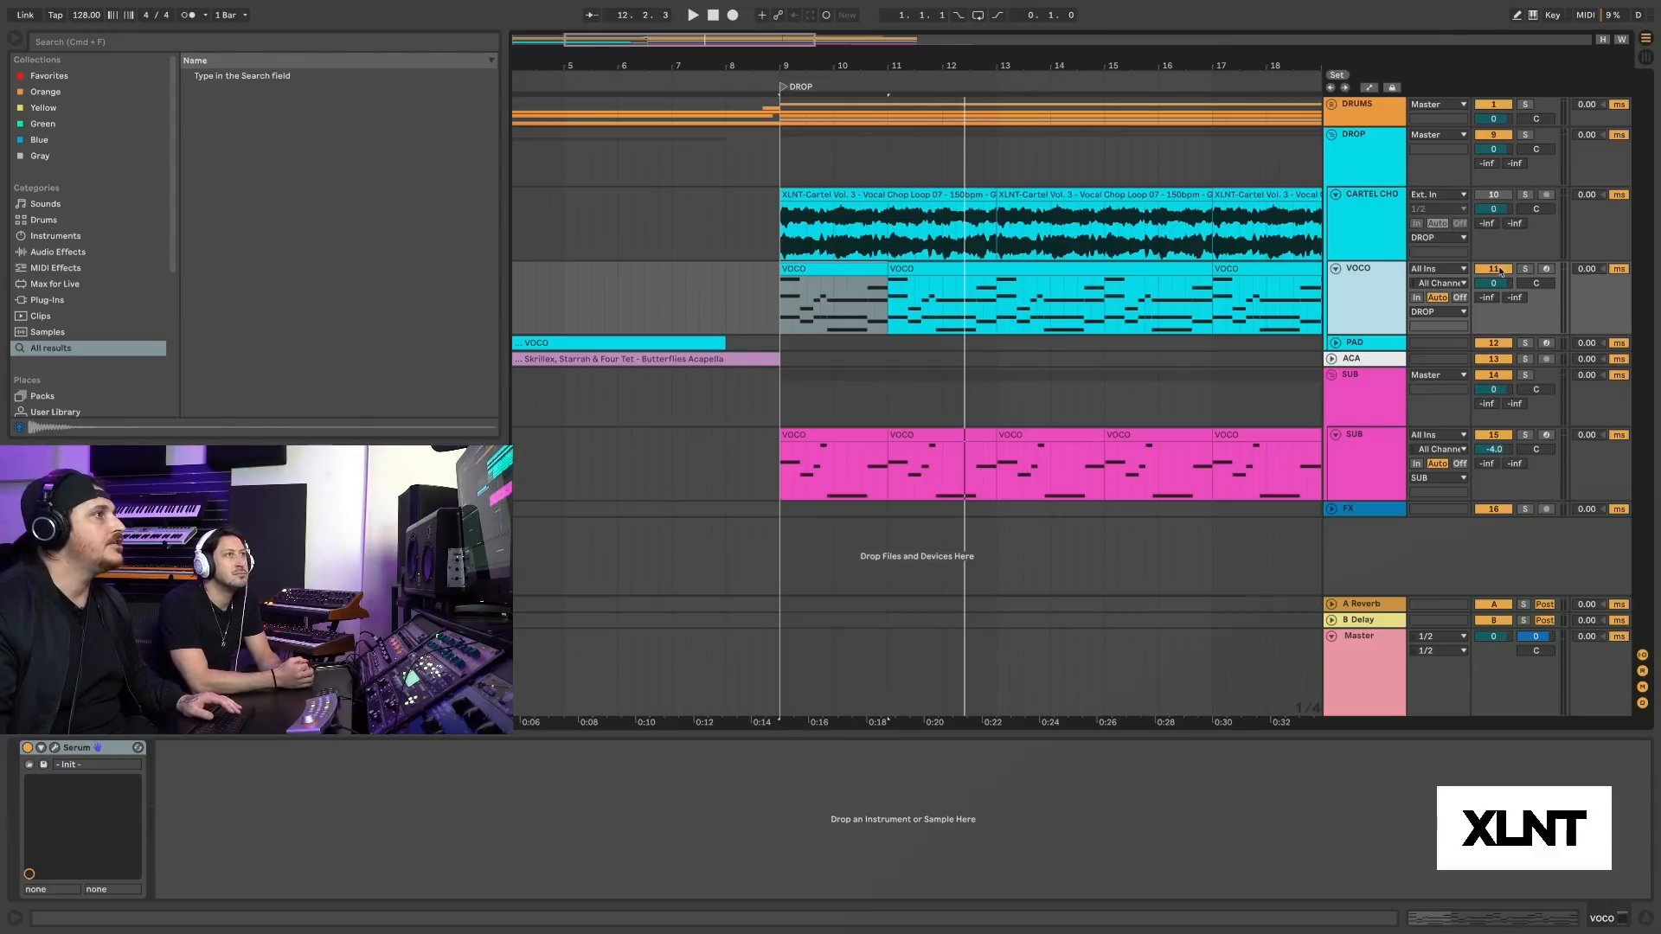
{"action": "left_click", "coordinate": [1355, 239]}
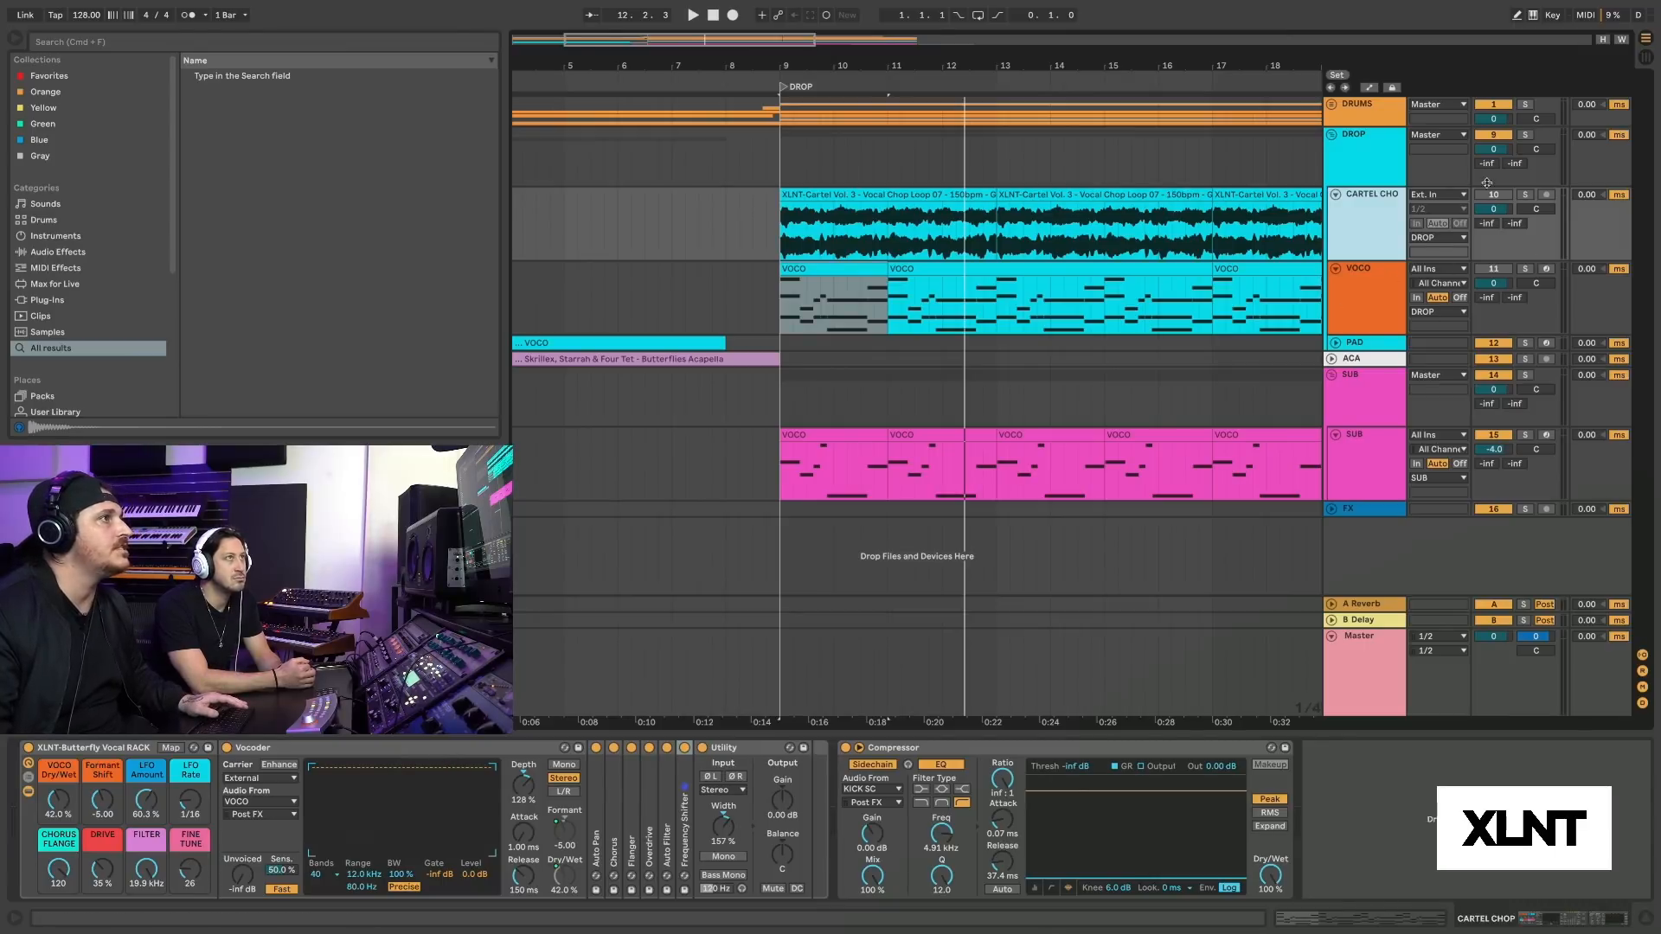
{"action": "left_click", "coordinate": [34, 749]}
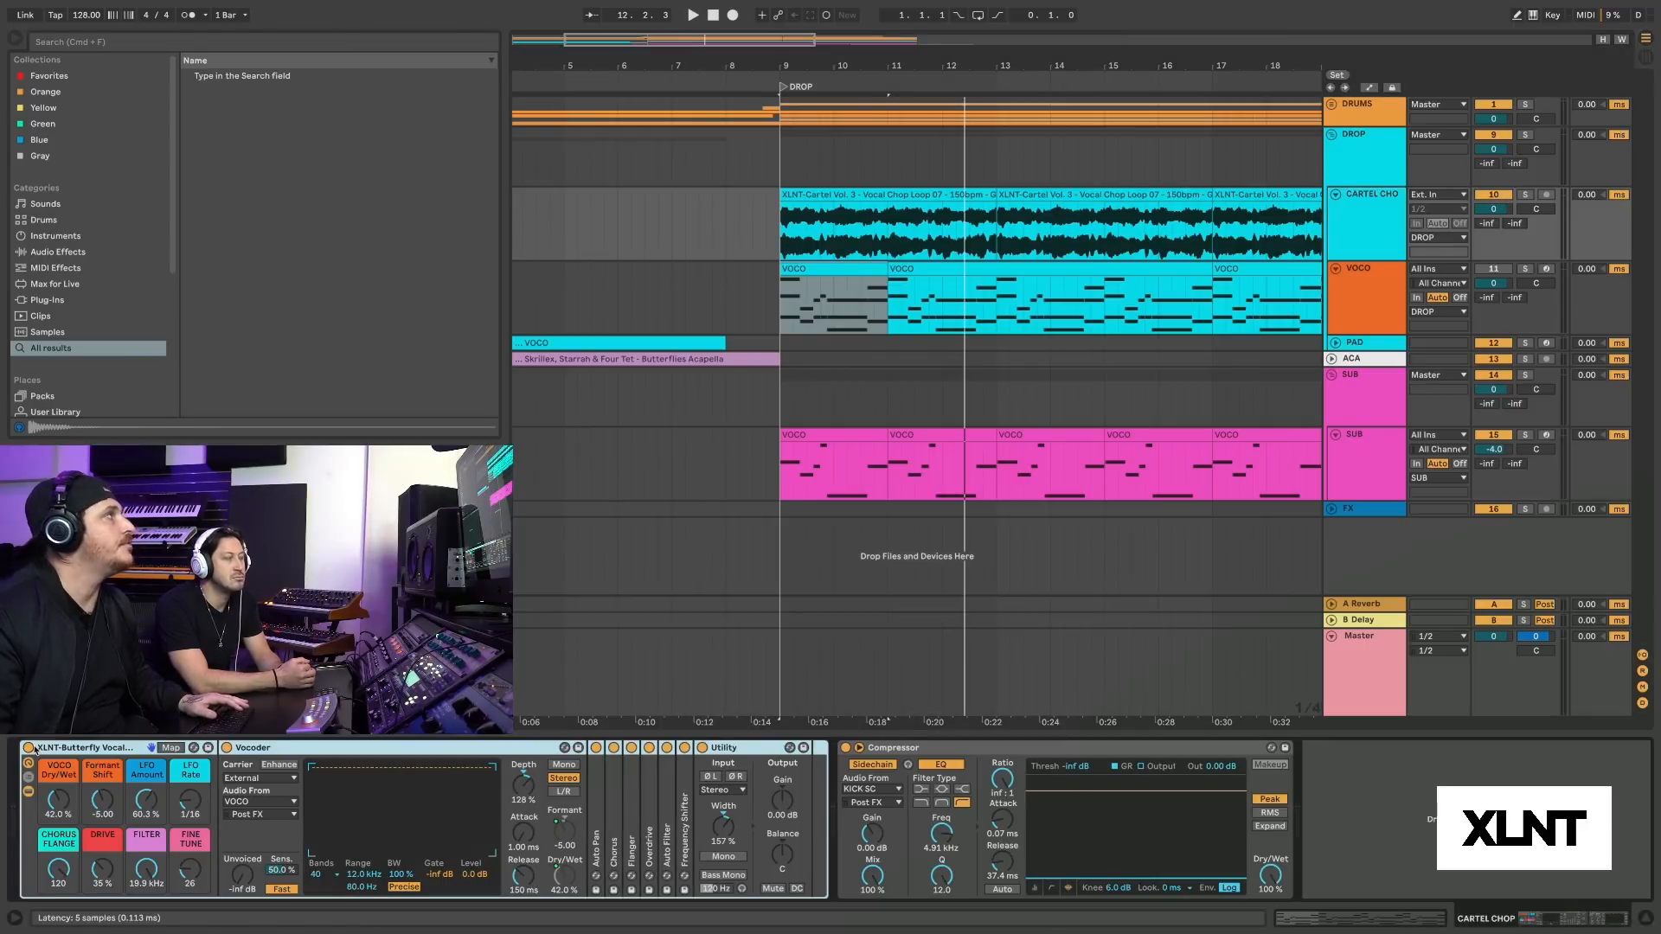
{"action": "left_click", "coordinate": [28, 749]}
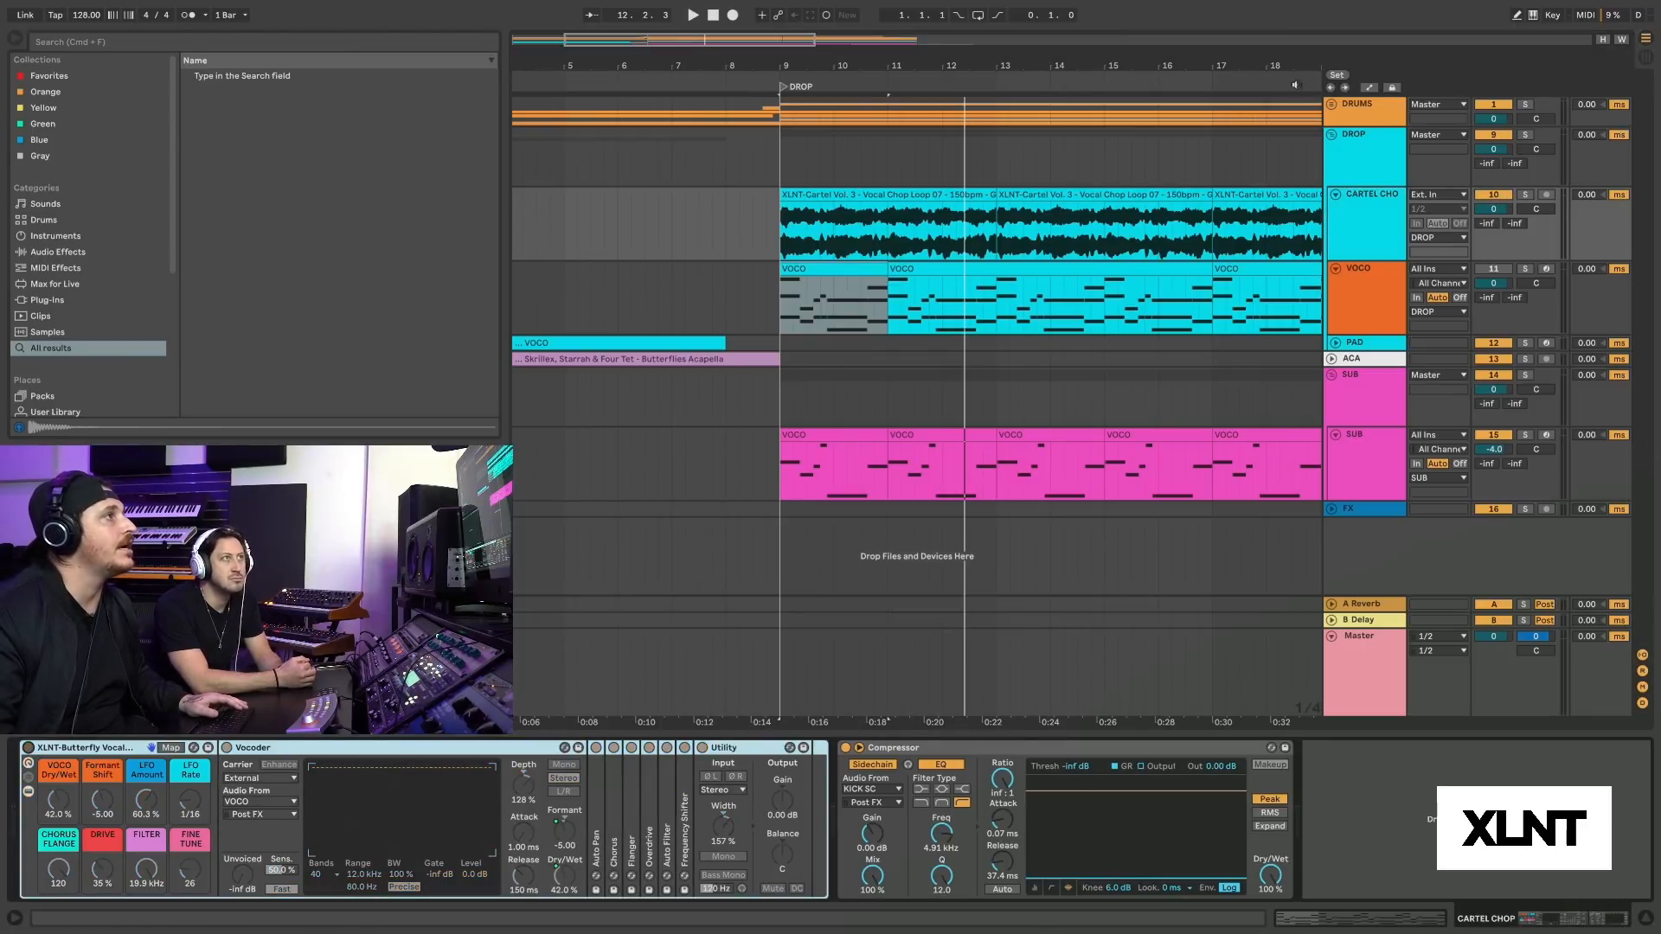
Solo CARTEL CHOP, select its loop from bar 9 to 13, and play it with the Compressor bypassed.
{"action": "scroll", "coordinate": [1220, 62], "scroll_direction": "down", "scroll_amount": 3}
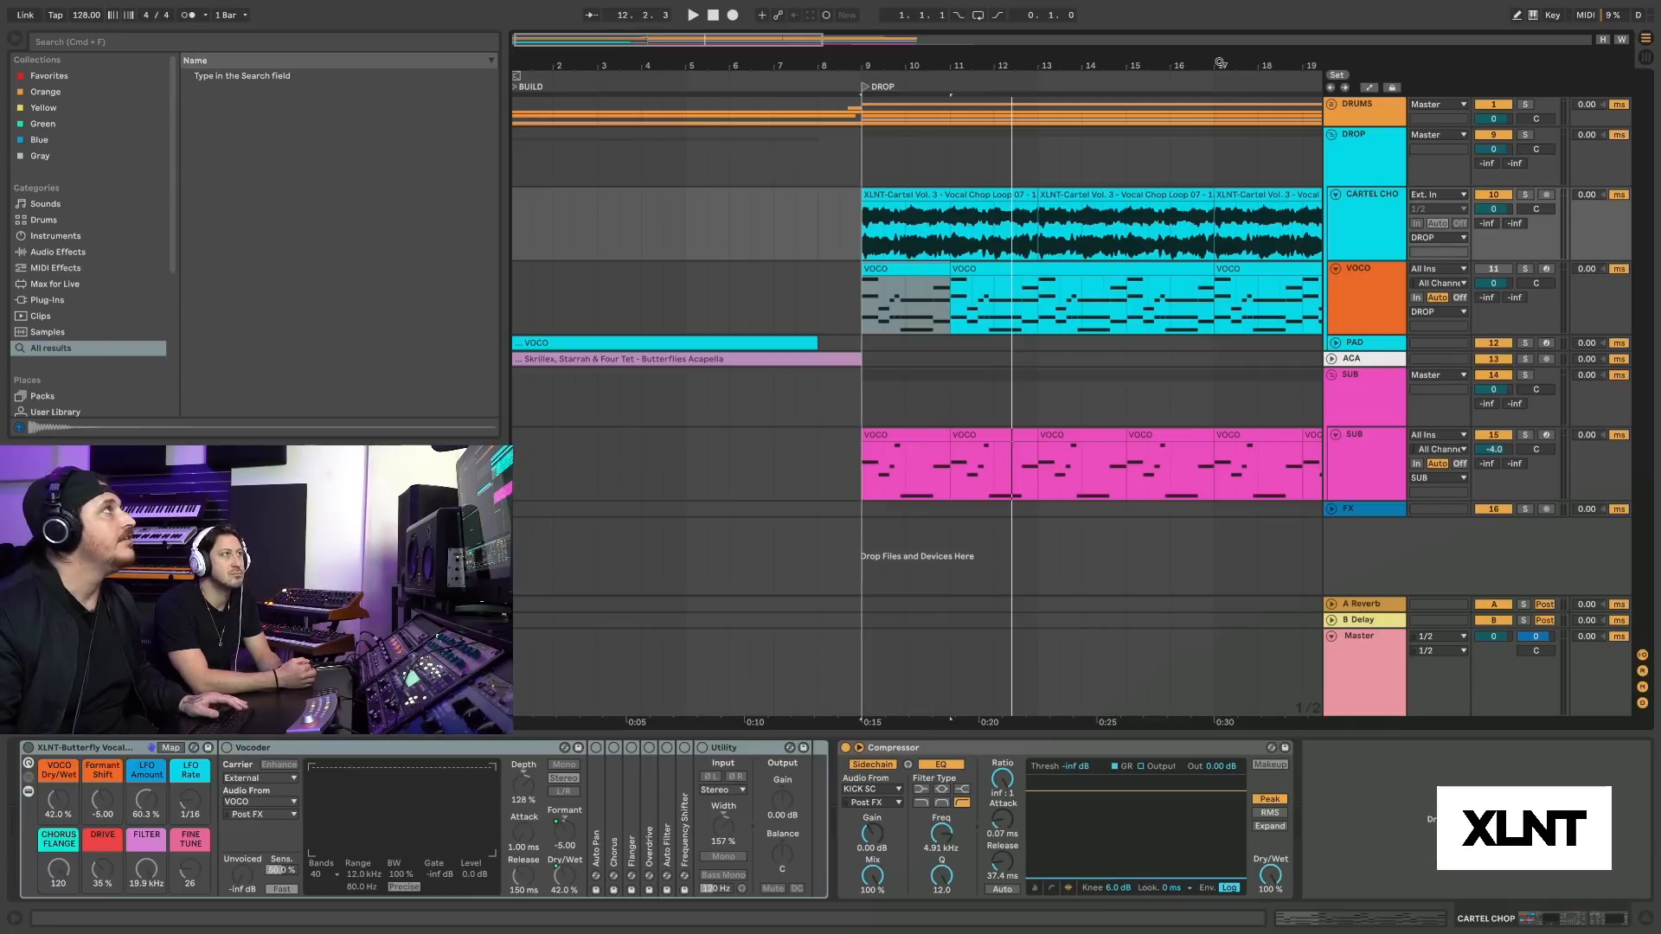
{"action": "left_click", "coordinate": [1526, 194]}
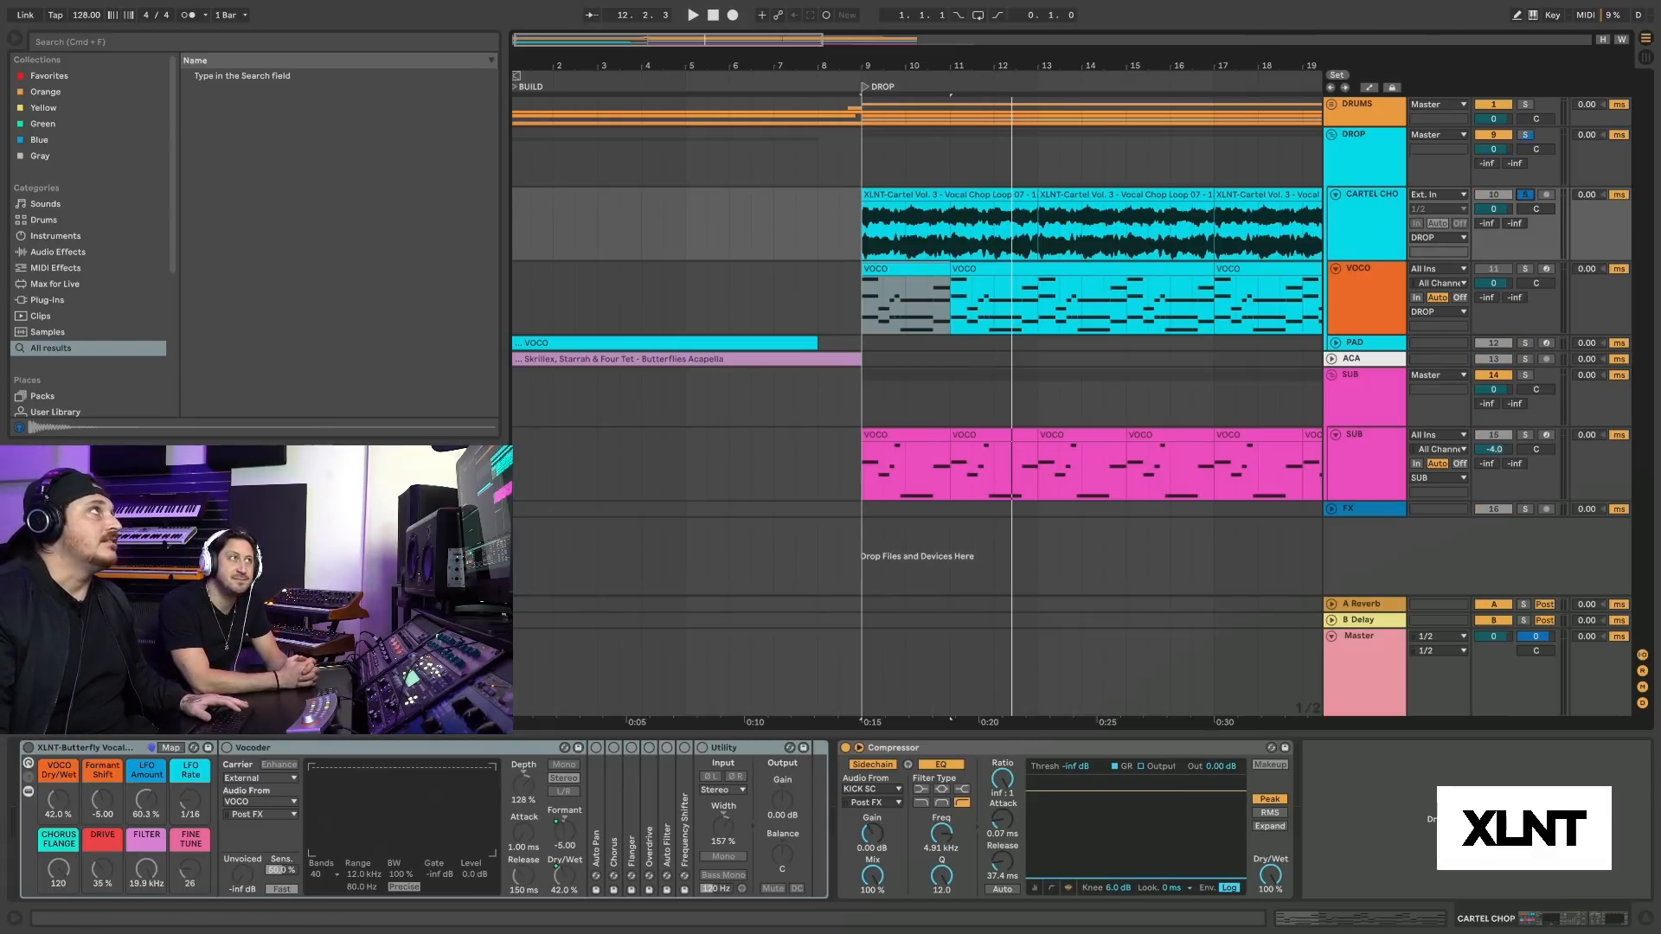
{"action": "left_click_drag", "start_coordinate": [980, 69], "coordinate": [831, 69]}
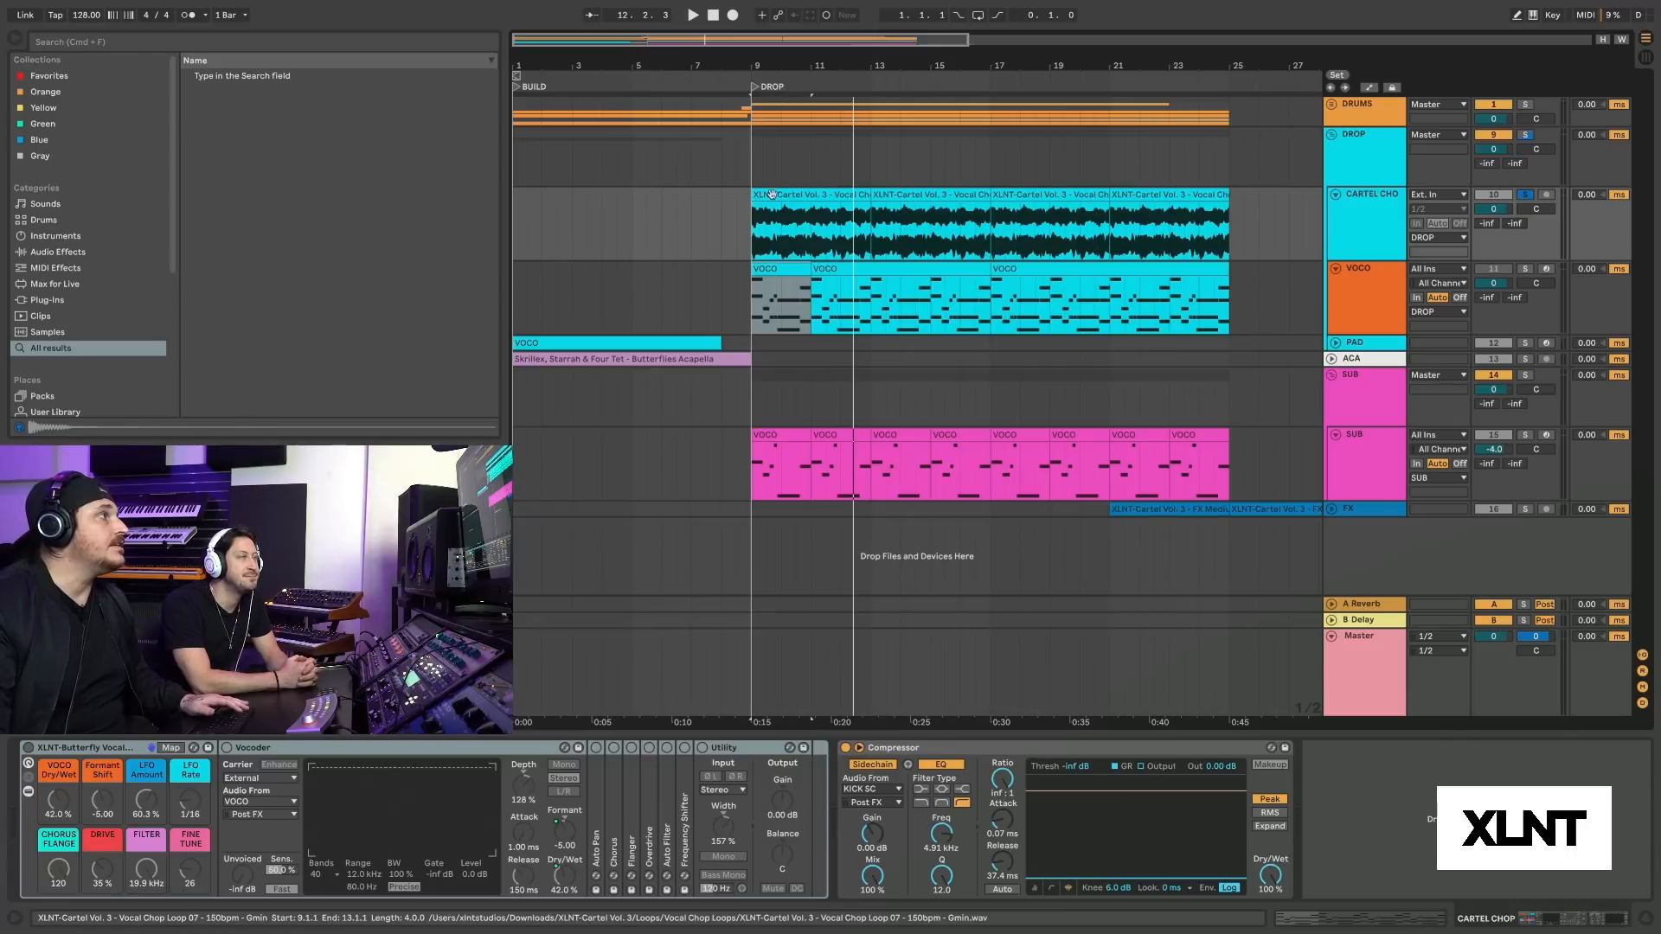
{"action": "left_click_drag", "start_coordinate": [870, 240], "coordinate": [753, 239]}
{"action": "key", "text": "space"}
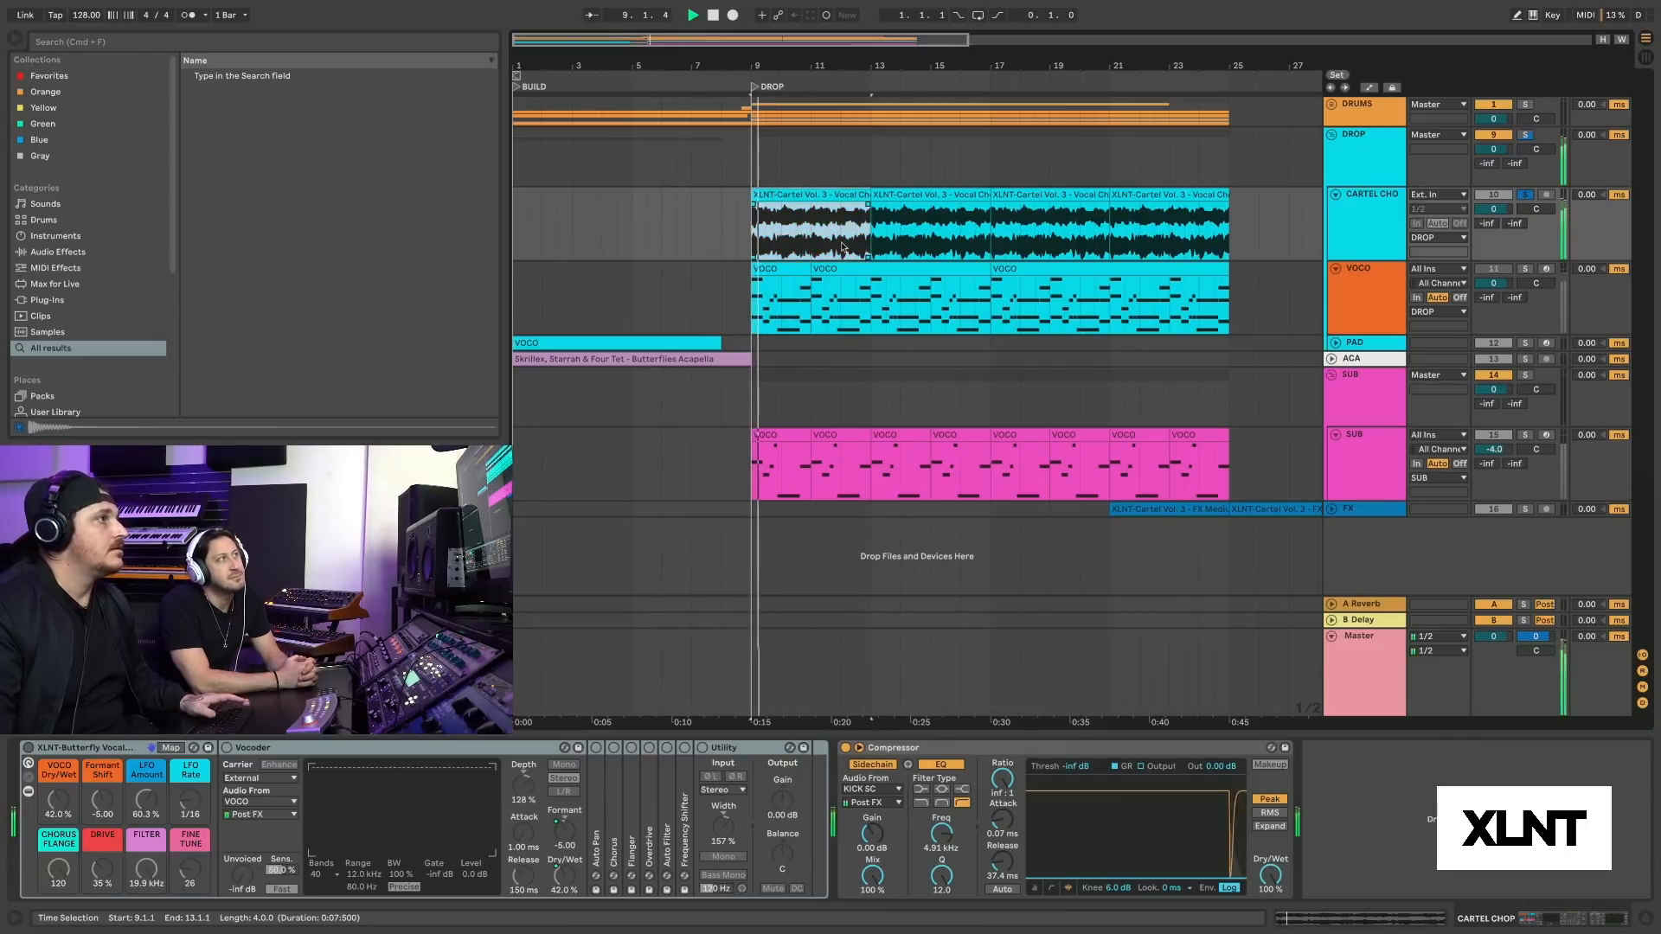
{"action": "left_click", "coordinate": [845, 751]}
{"action": "key", "text": "space"}
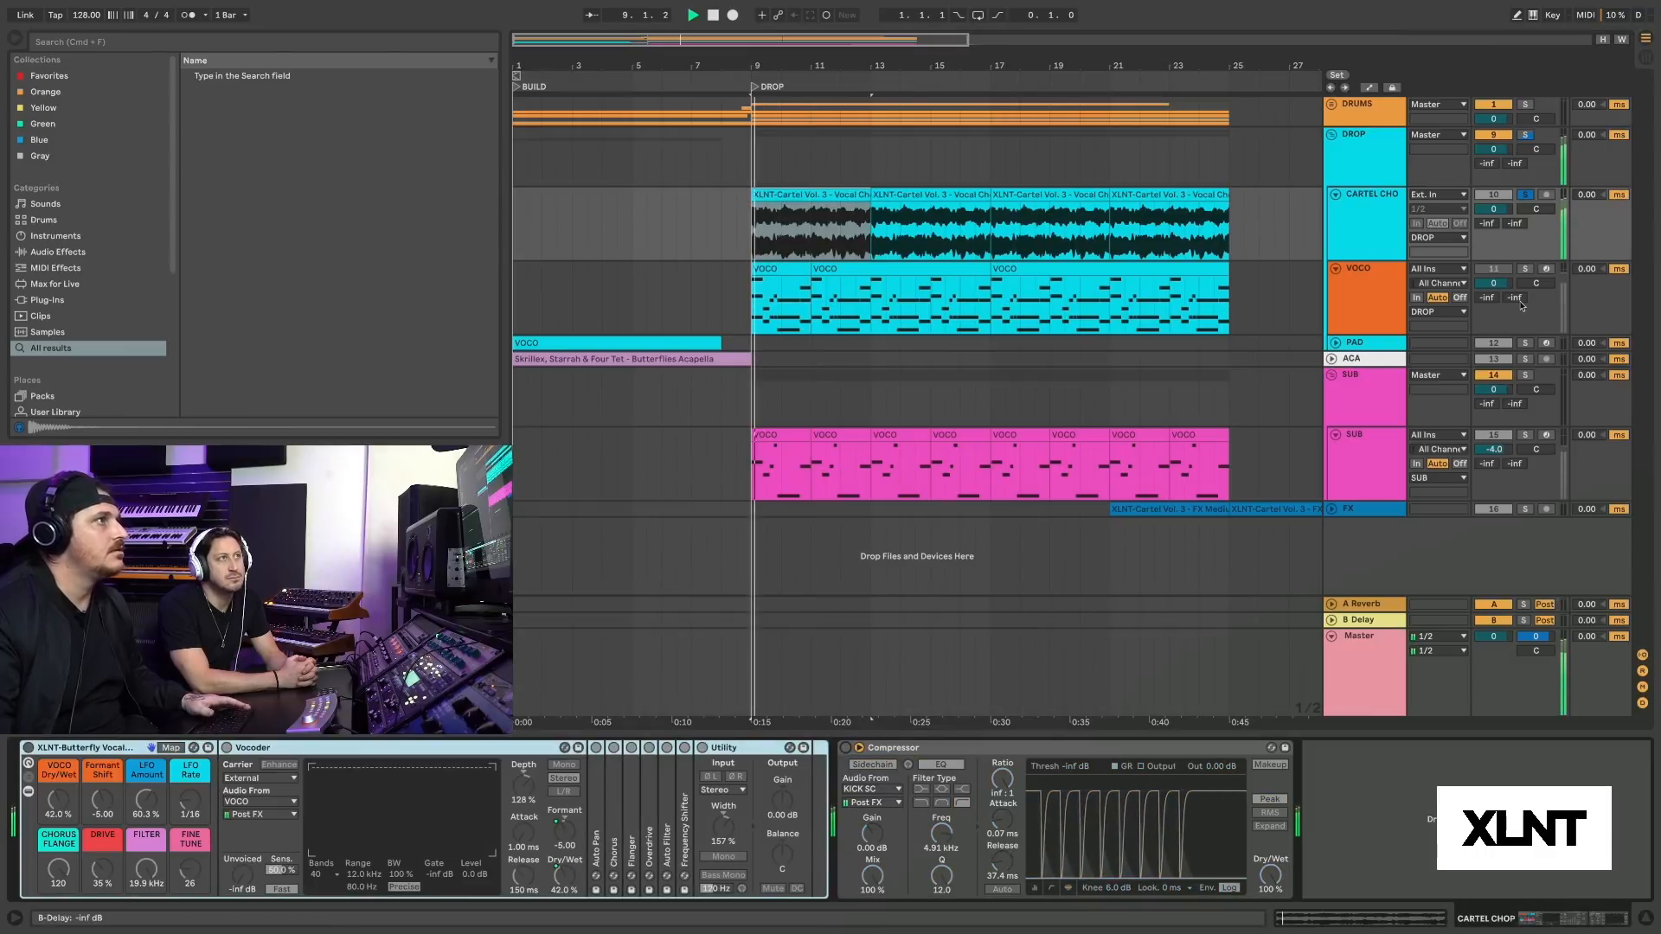
Clear the CARTEL CHOP solo and play the dry vocal chop with the full mix from bar 9.
{"action": "left_click", "coordinate": [1526, 199]}
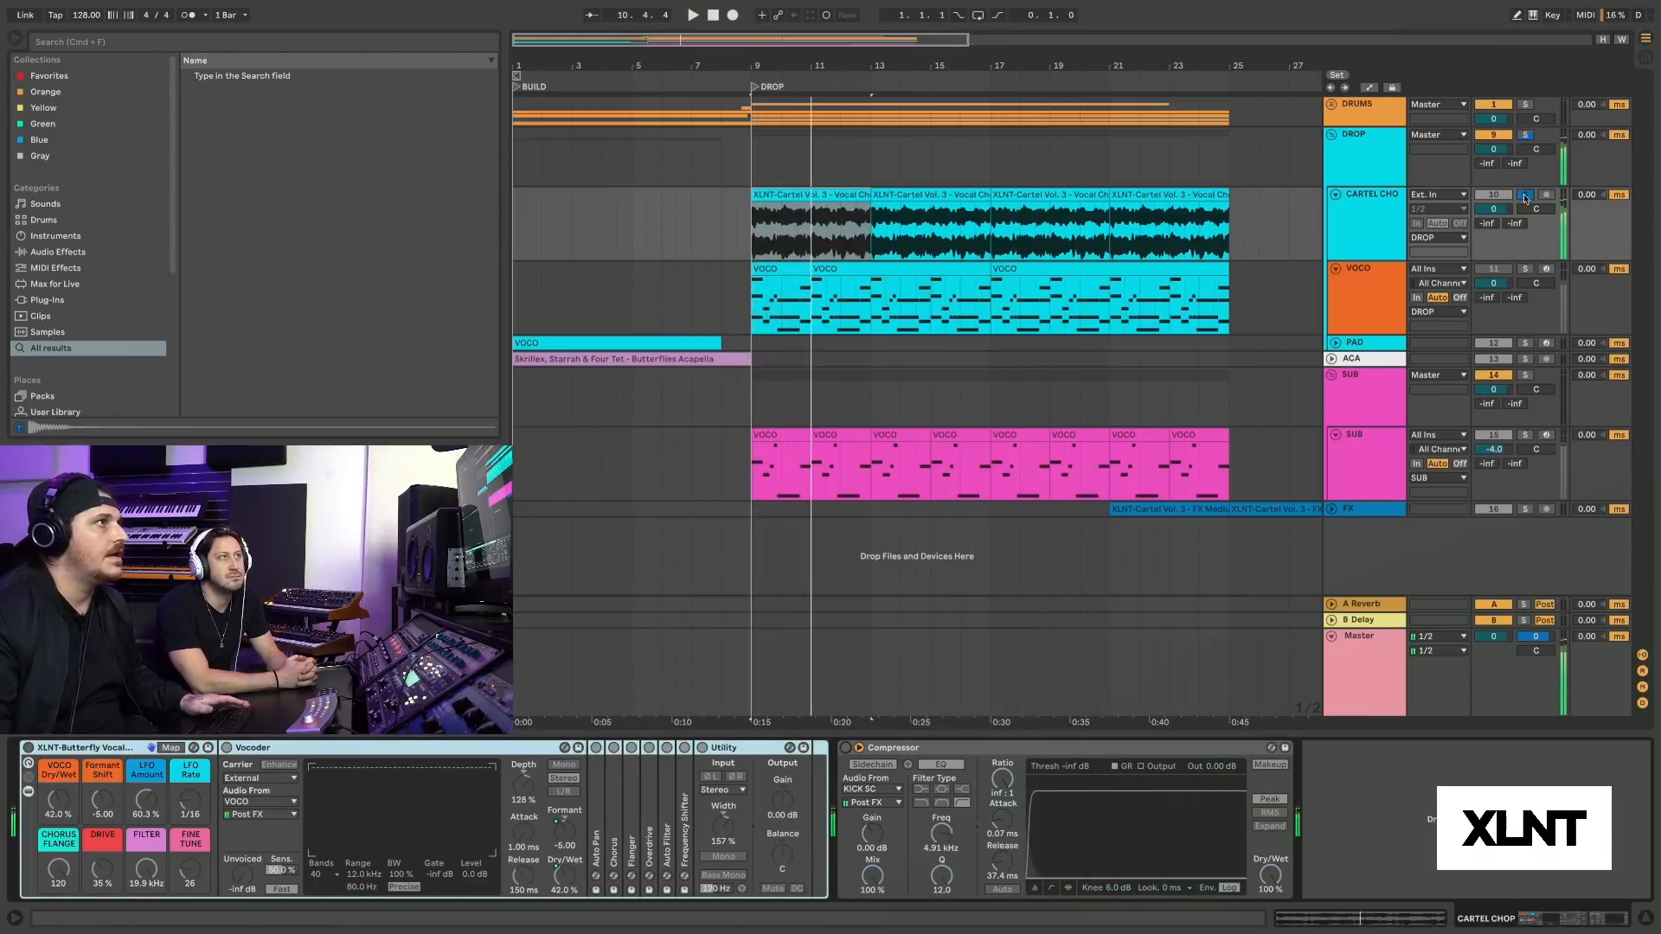
{"action": "key", "text": "space"}
{"action": "key", "text": "space"}
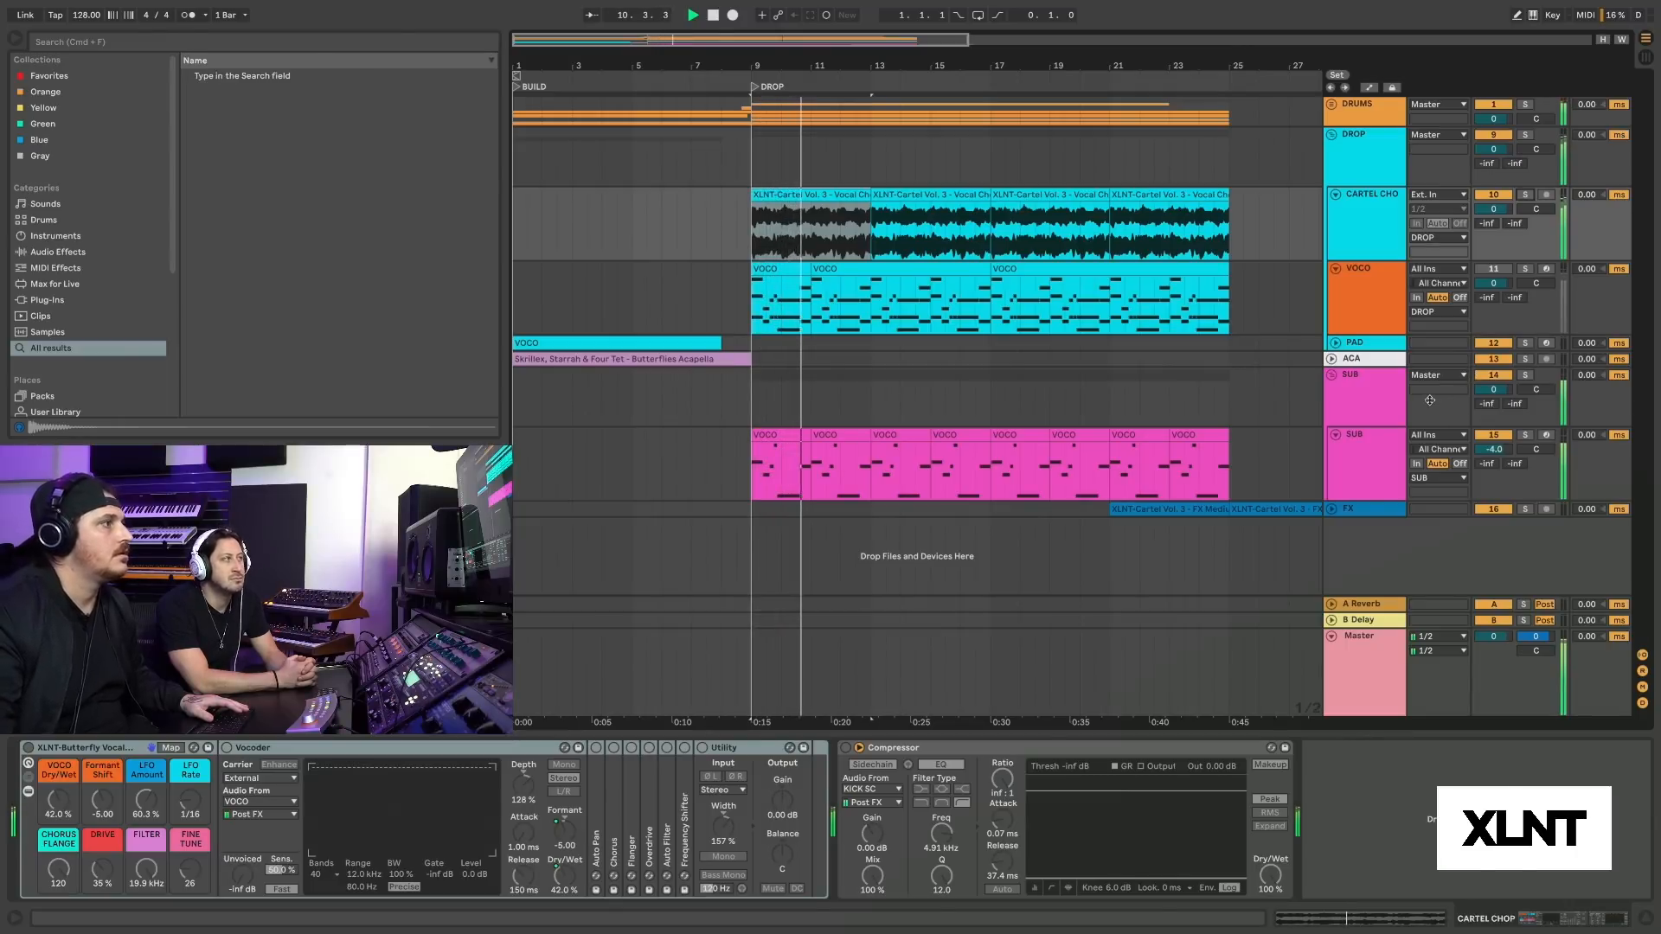
Re-enable CARTEL CHOP's Compressor and vocal rack, and switch off every rack effect after the Vocoder.
{"action": "left_click", "coordinate": [845, 747]}
{"action": "left_click", "coordinate": [29, 748]}
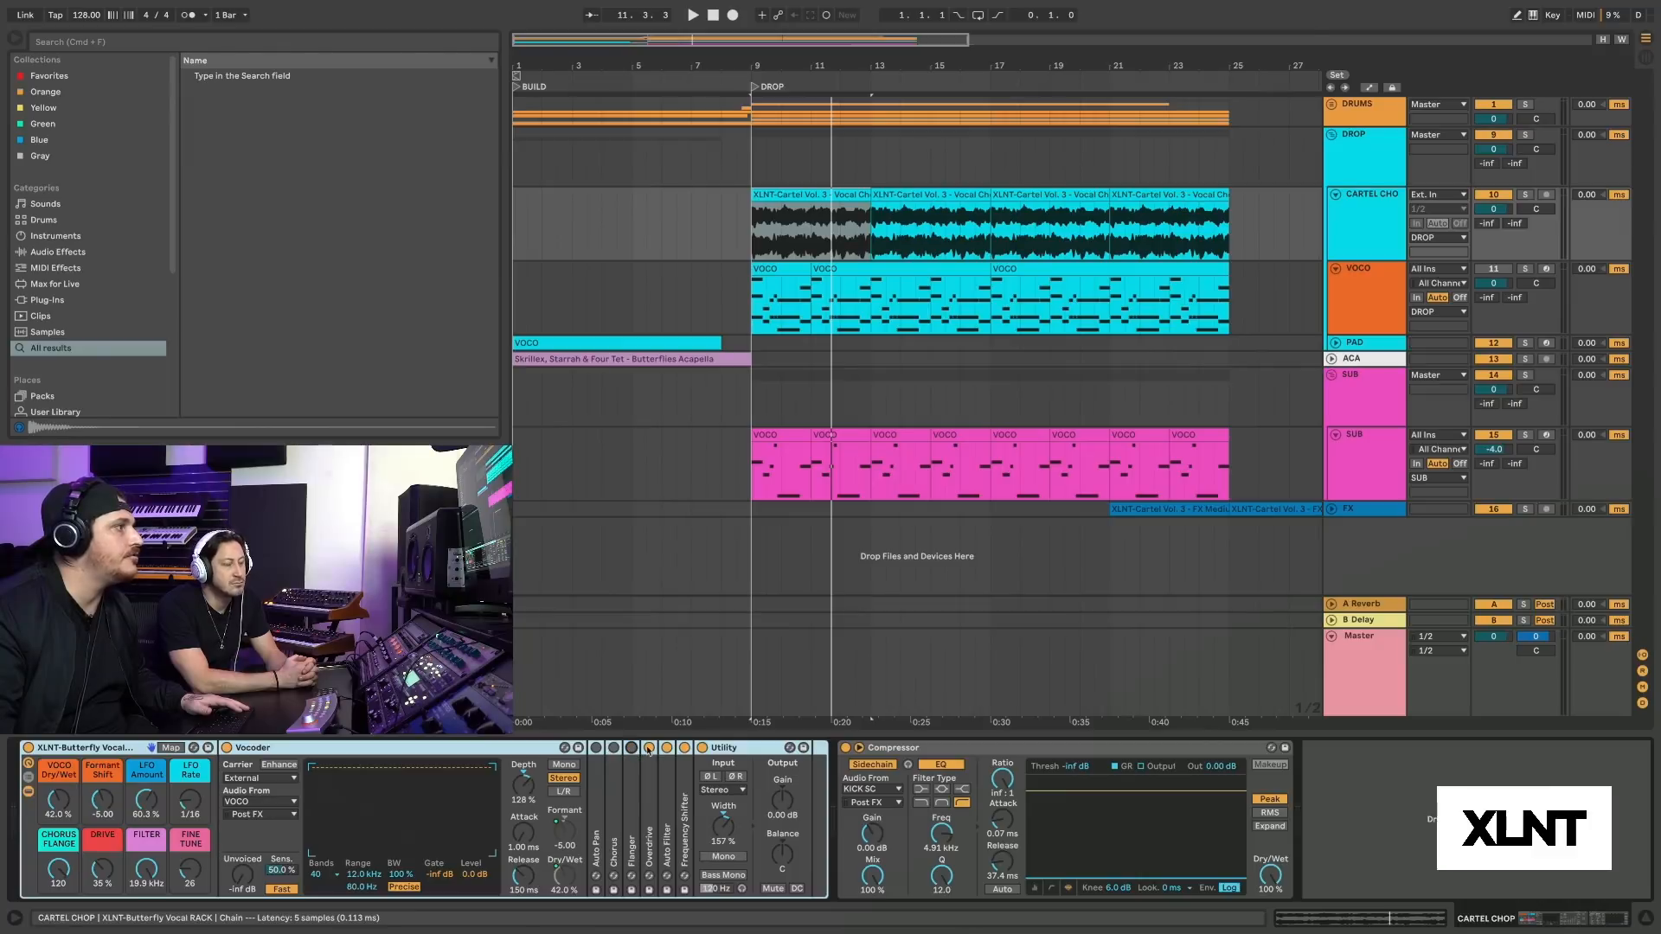
{"action": "left_click", "coordinate": [686, 748]}
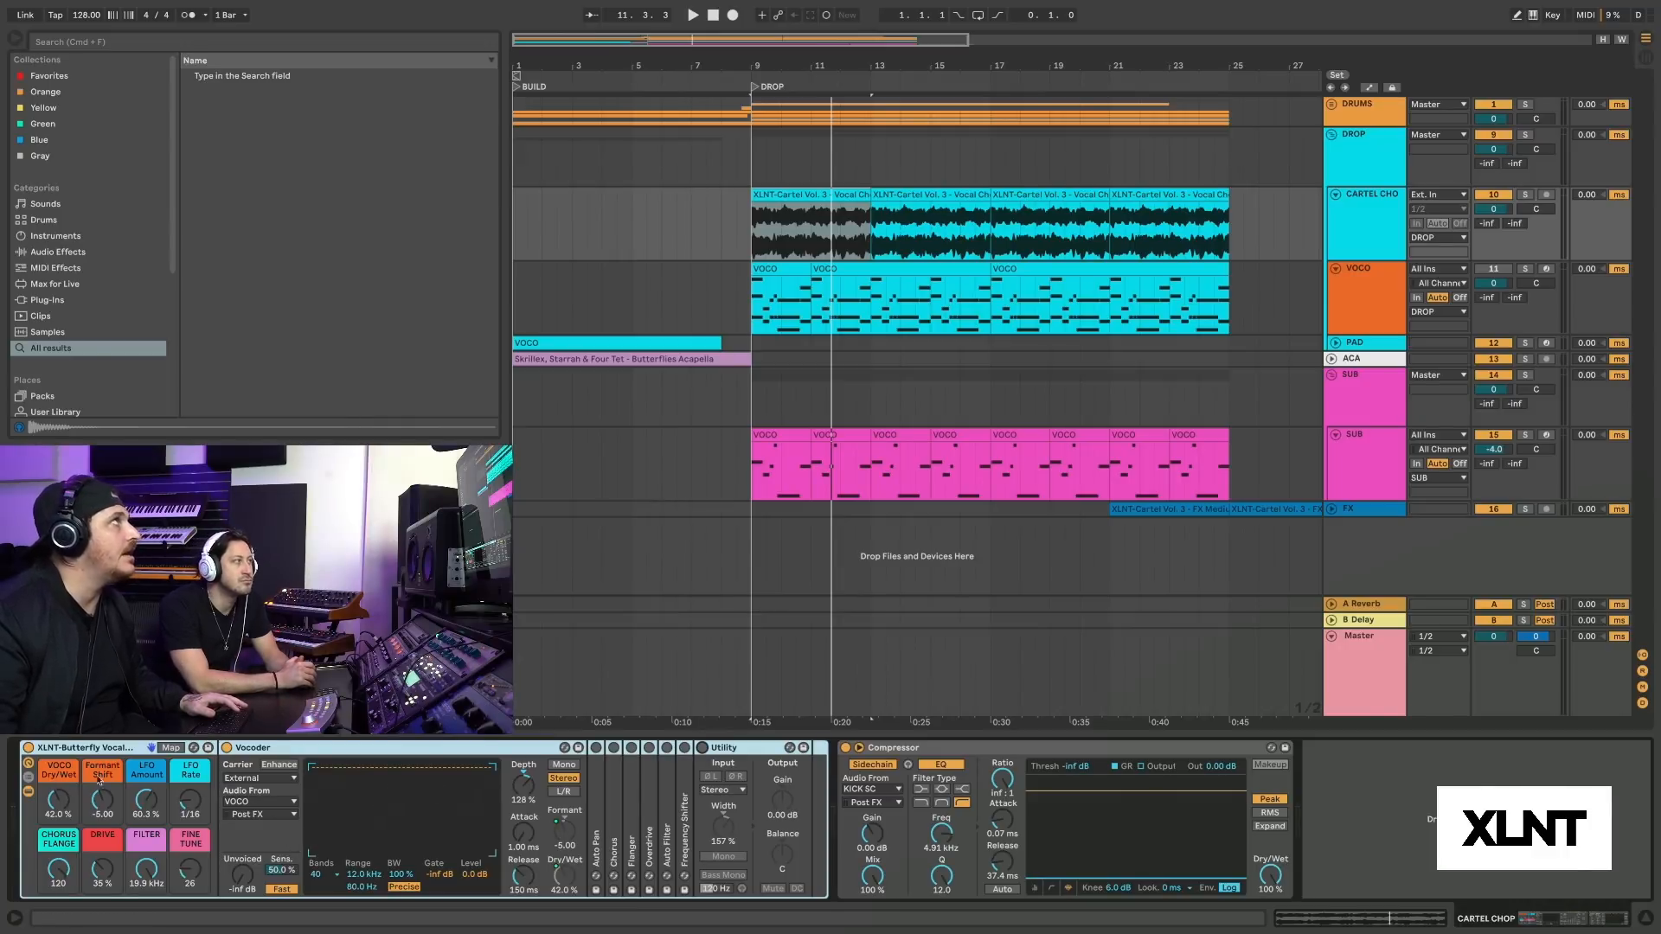
Try Pitch Tracking as the Vocoder's carrier, and restore the carrier to External.
{"action": "left_click", "coordinate": [249, 782]}
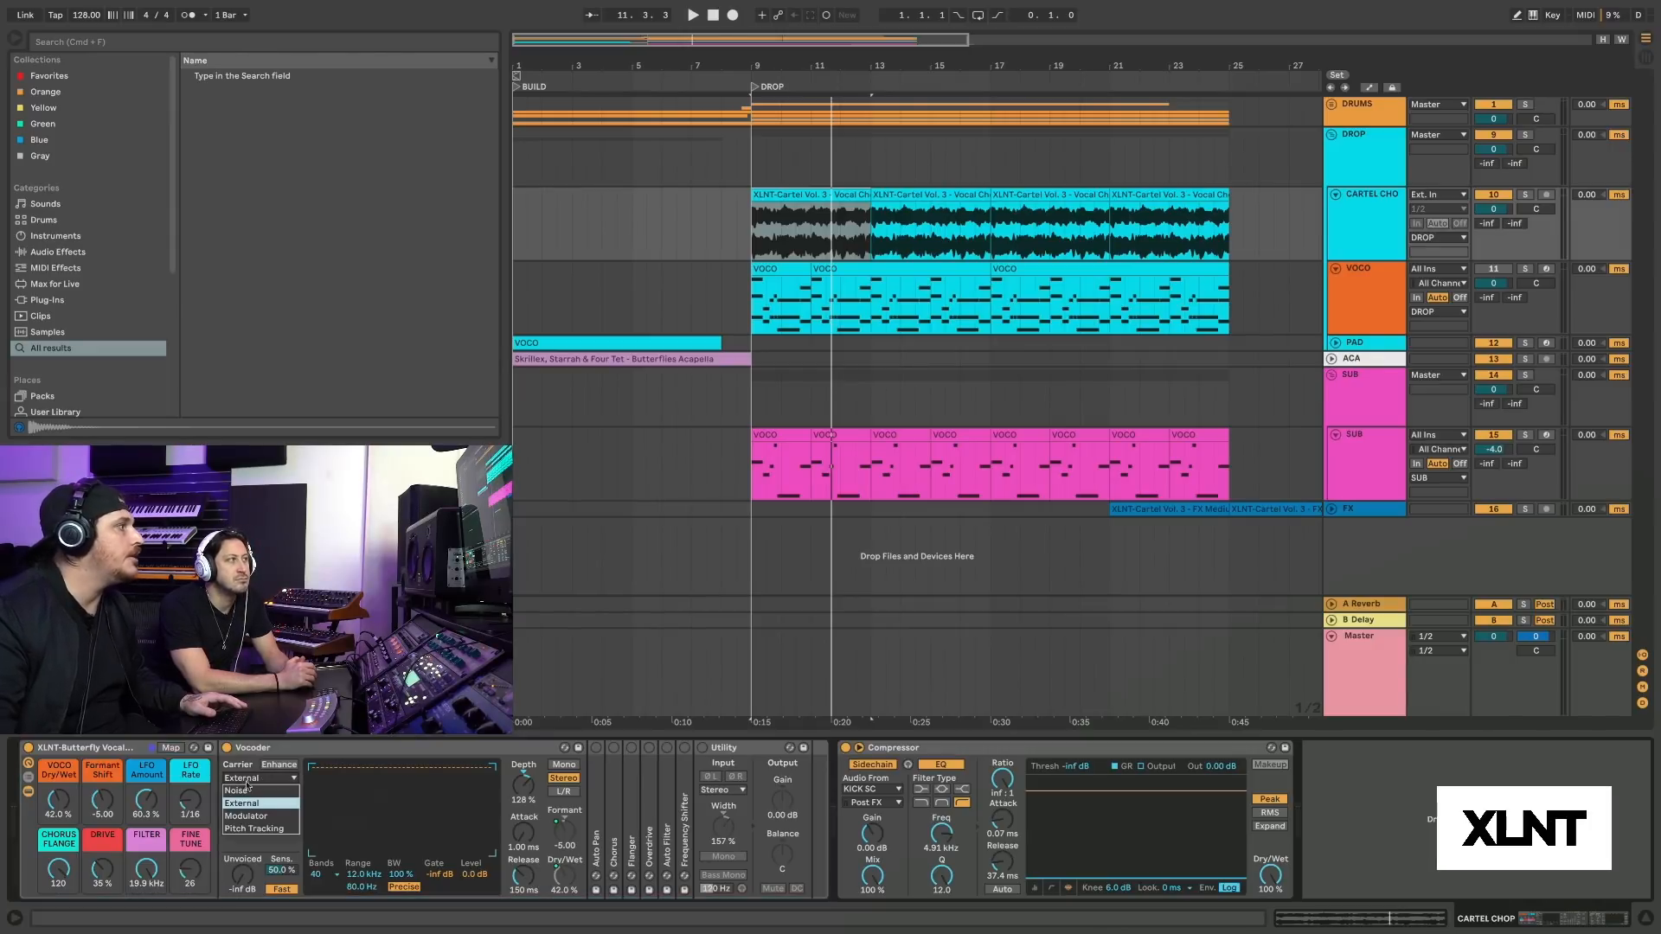
{"action": "left_click", "coordinate": [242, 828]}
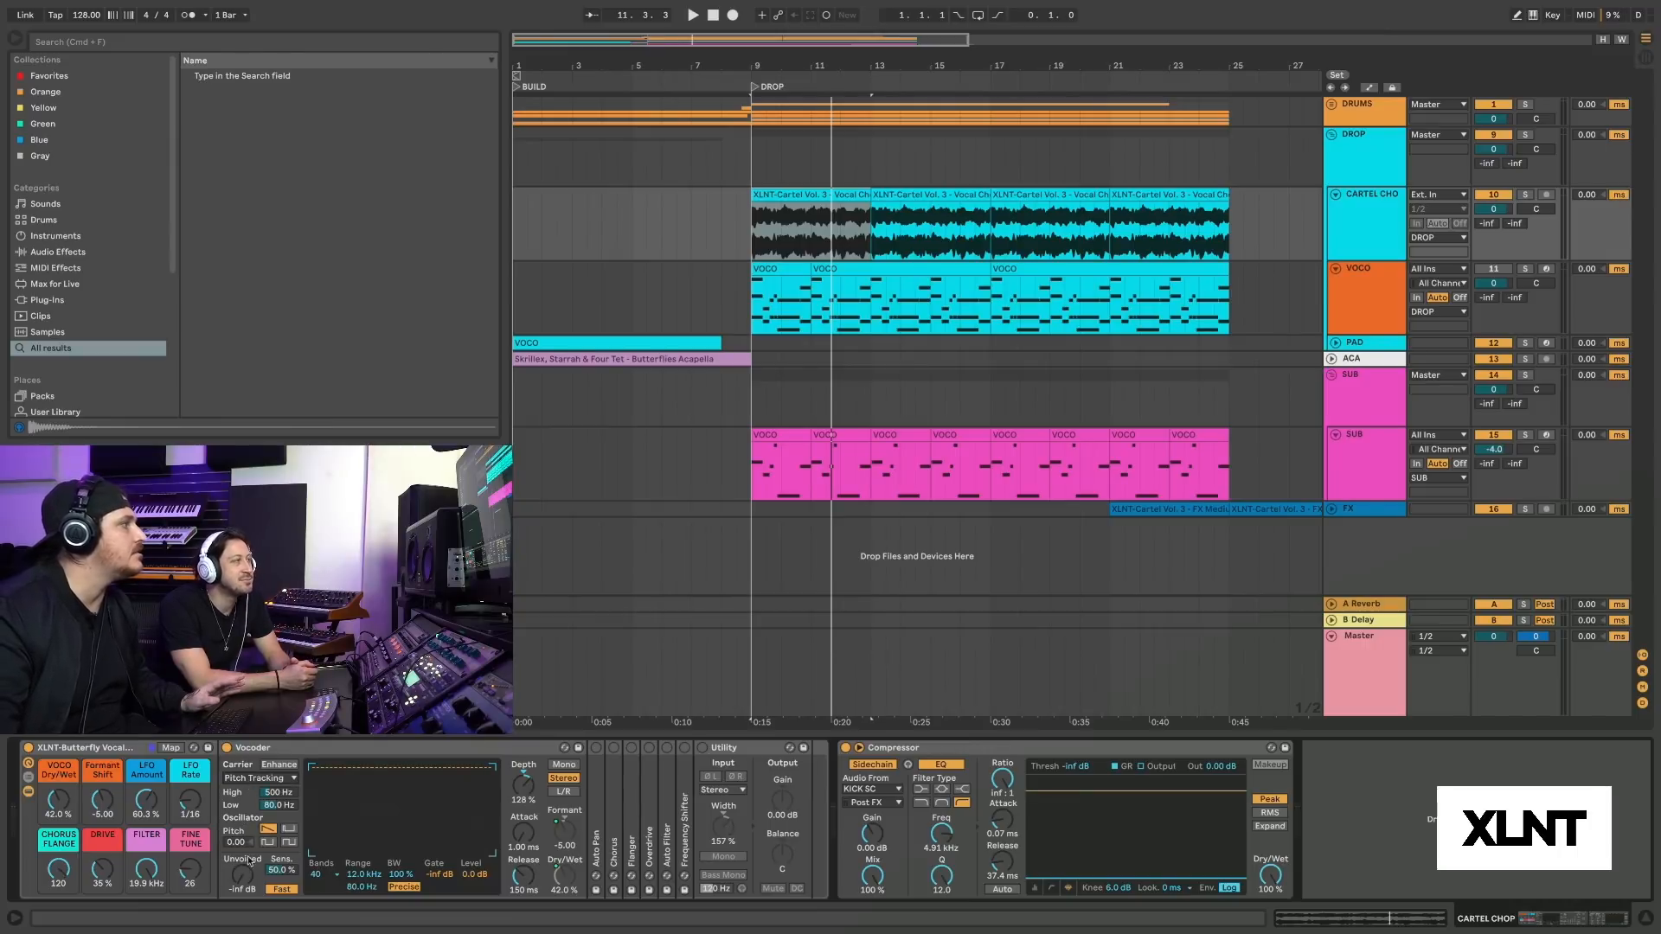
{"action": "left_click", "coordinate": [252, 779]}
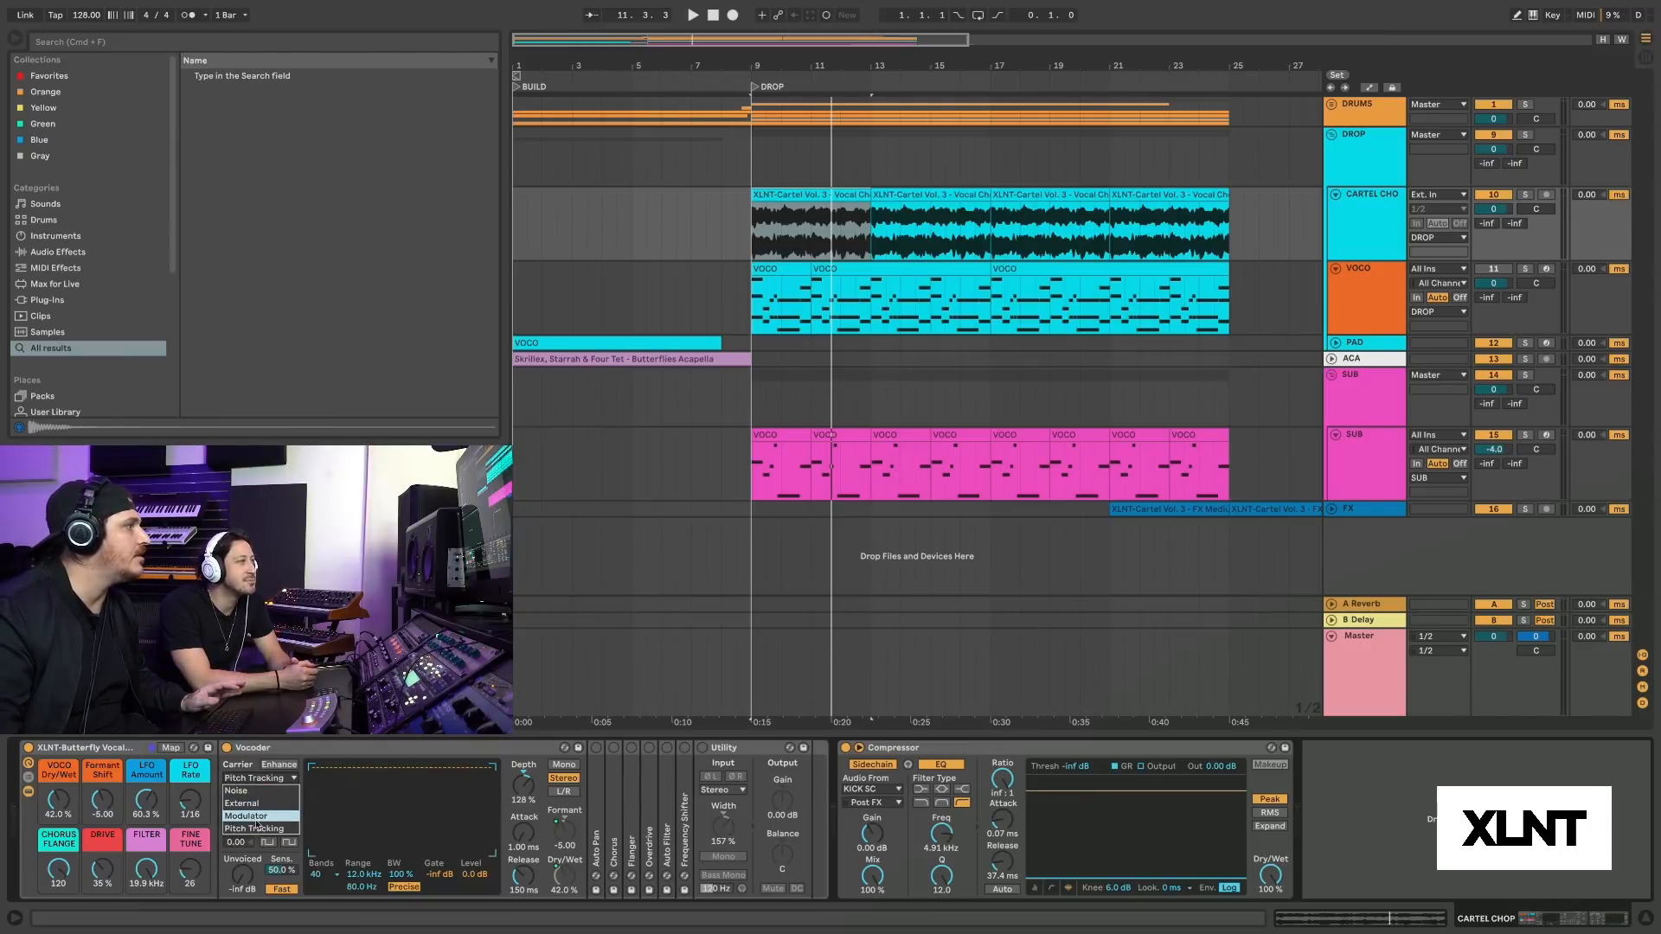
{"action": "left_click", "coordinate": [255, 808]}
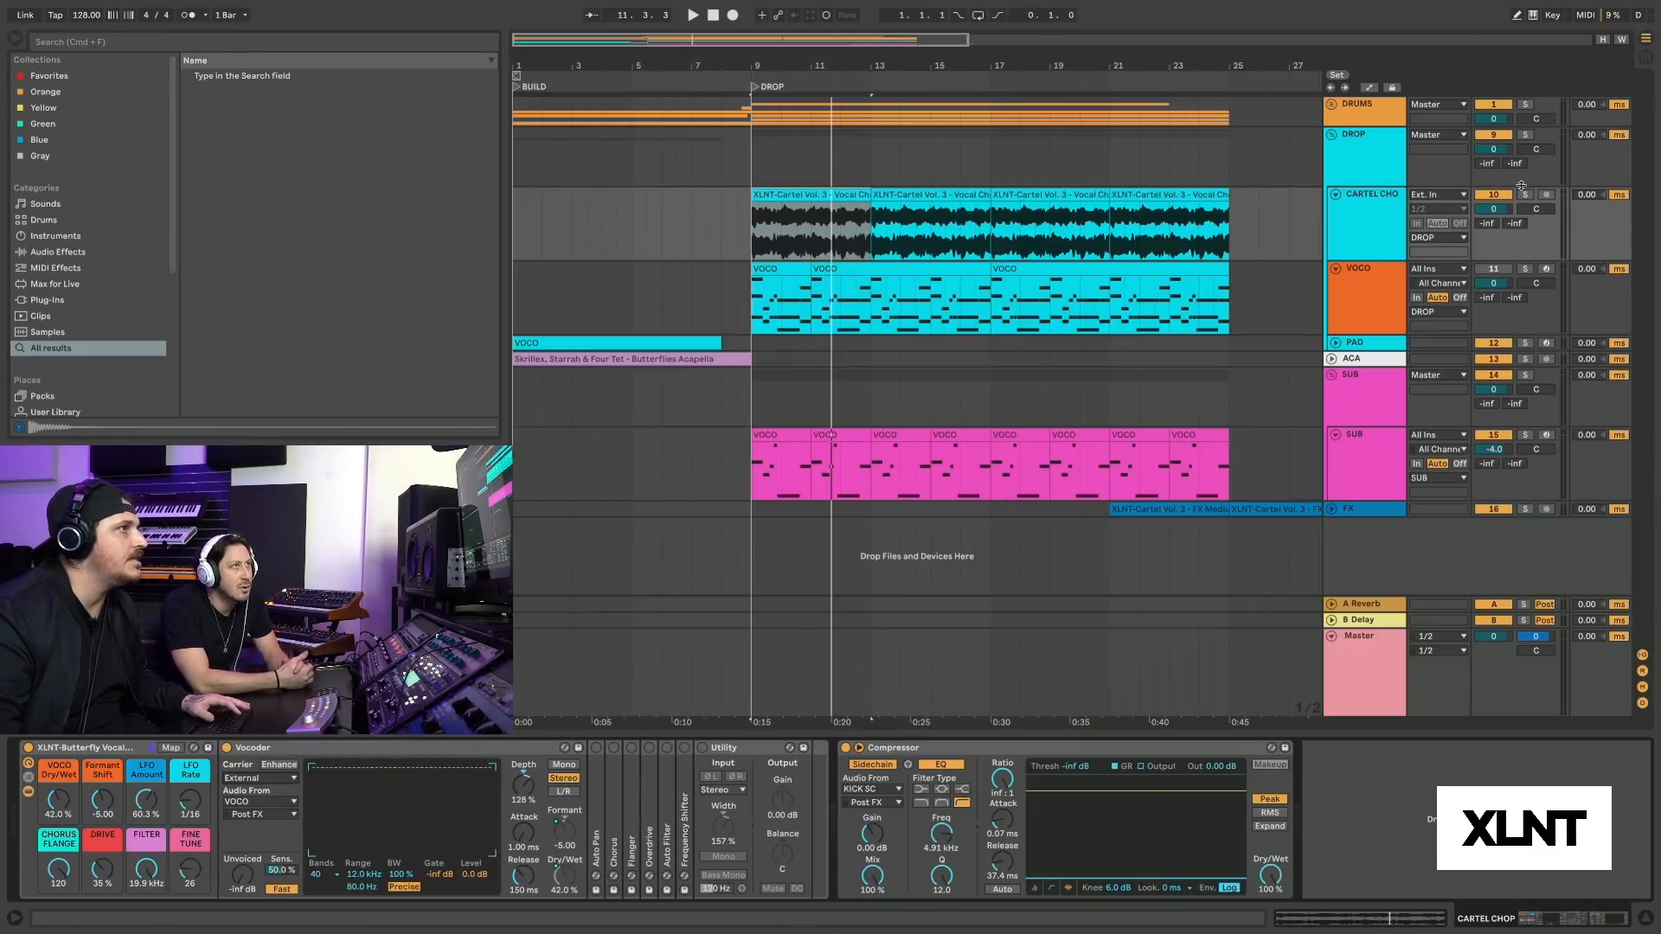
Solo the CARTEL CHOP track and play the vocoded chop briefly from bar 9.
{"action": "left_click", "coordinate": [1525, 196]}
{"action": "key", "text": "space"}
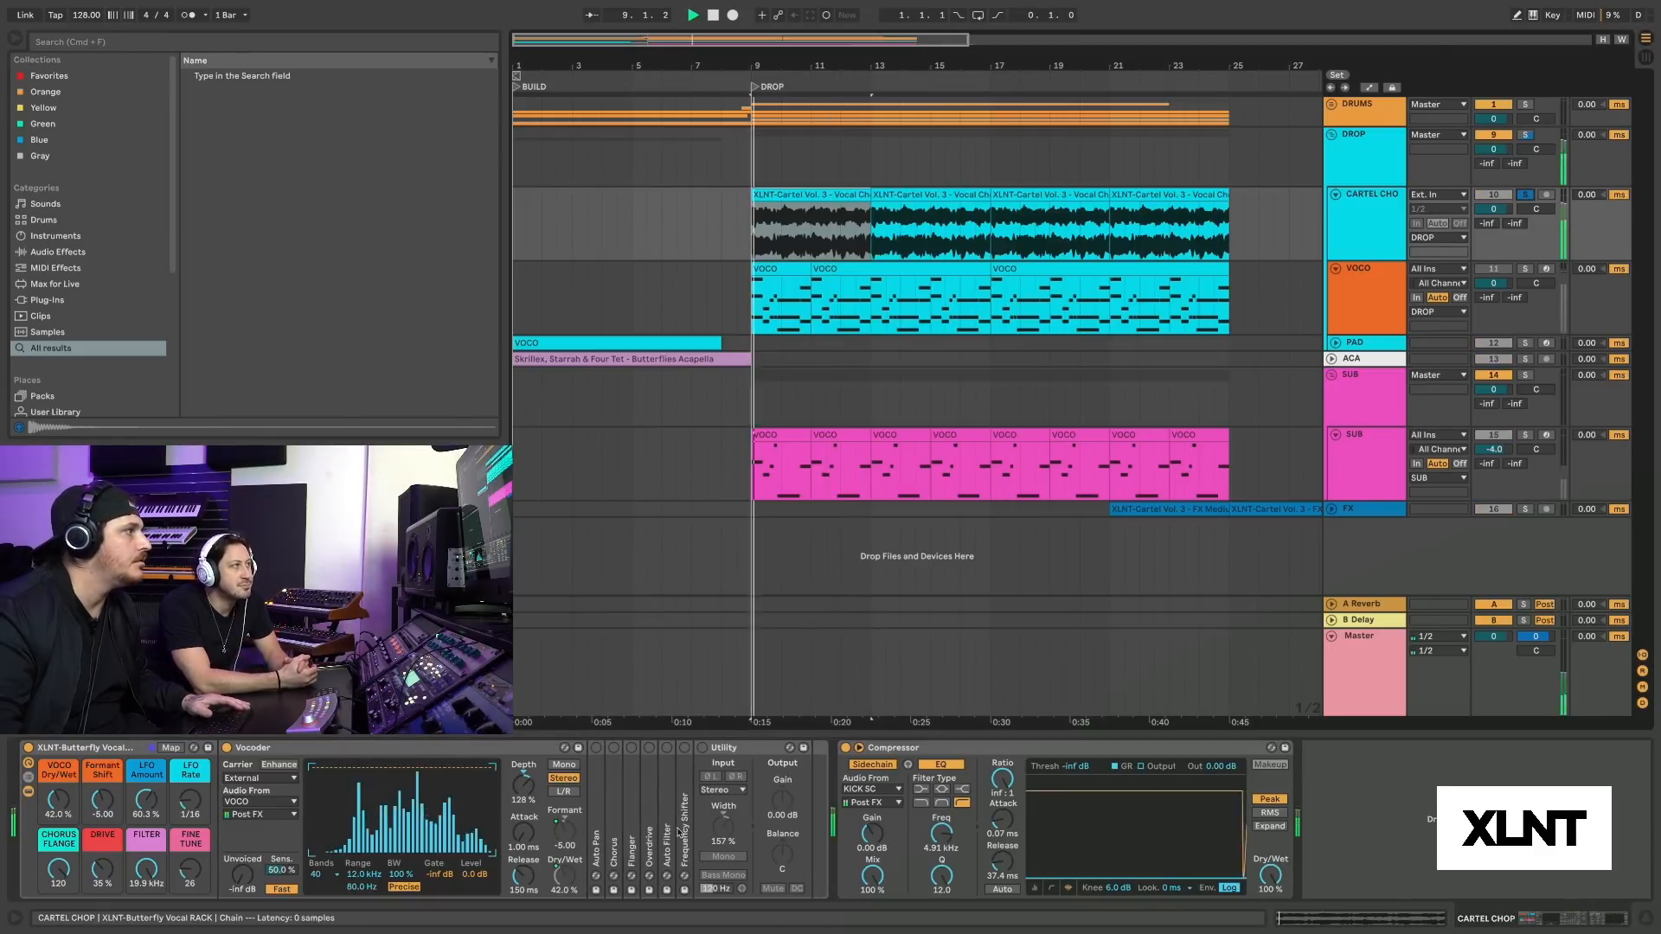
{"action": "key", "text": "space"}
{"action": "left_click", "coordinate": [564, 834]}
{"action": "left_click", "coordinate": [565, 836]}
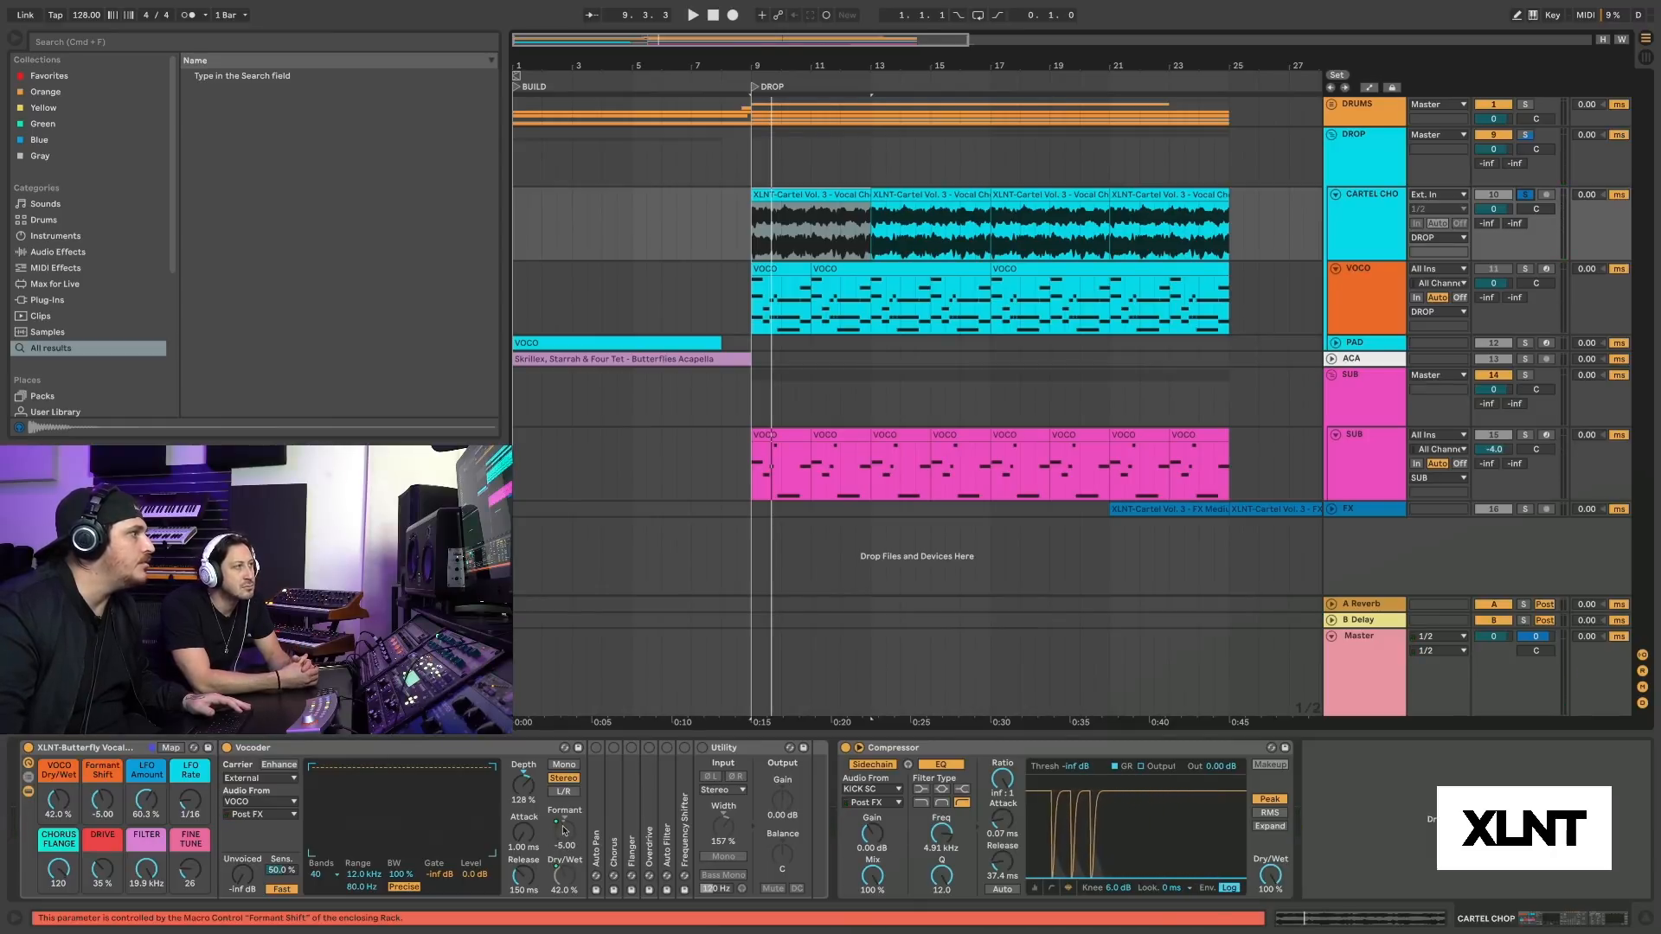
{"action": "left_click", "coordinate": [565, 830]}
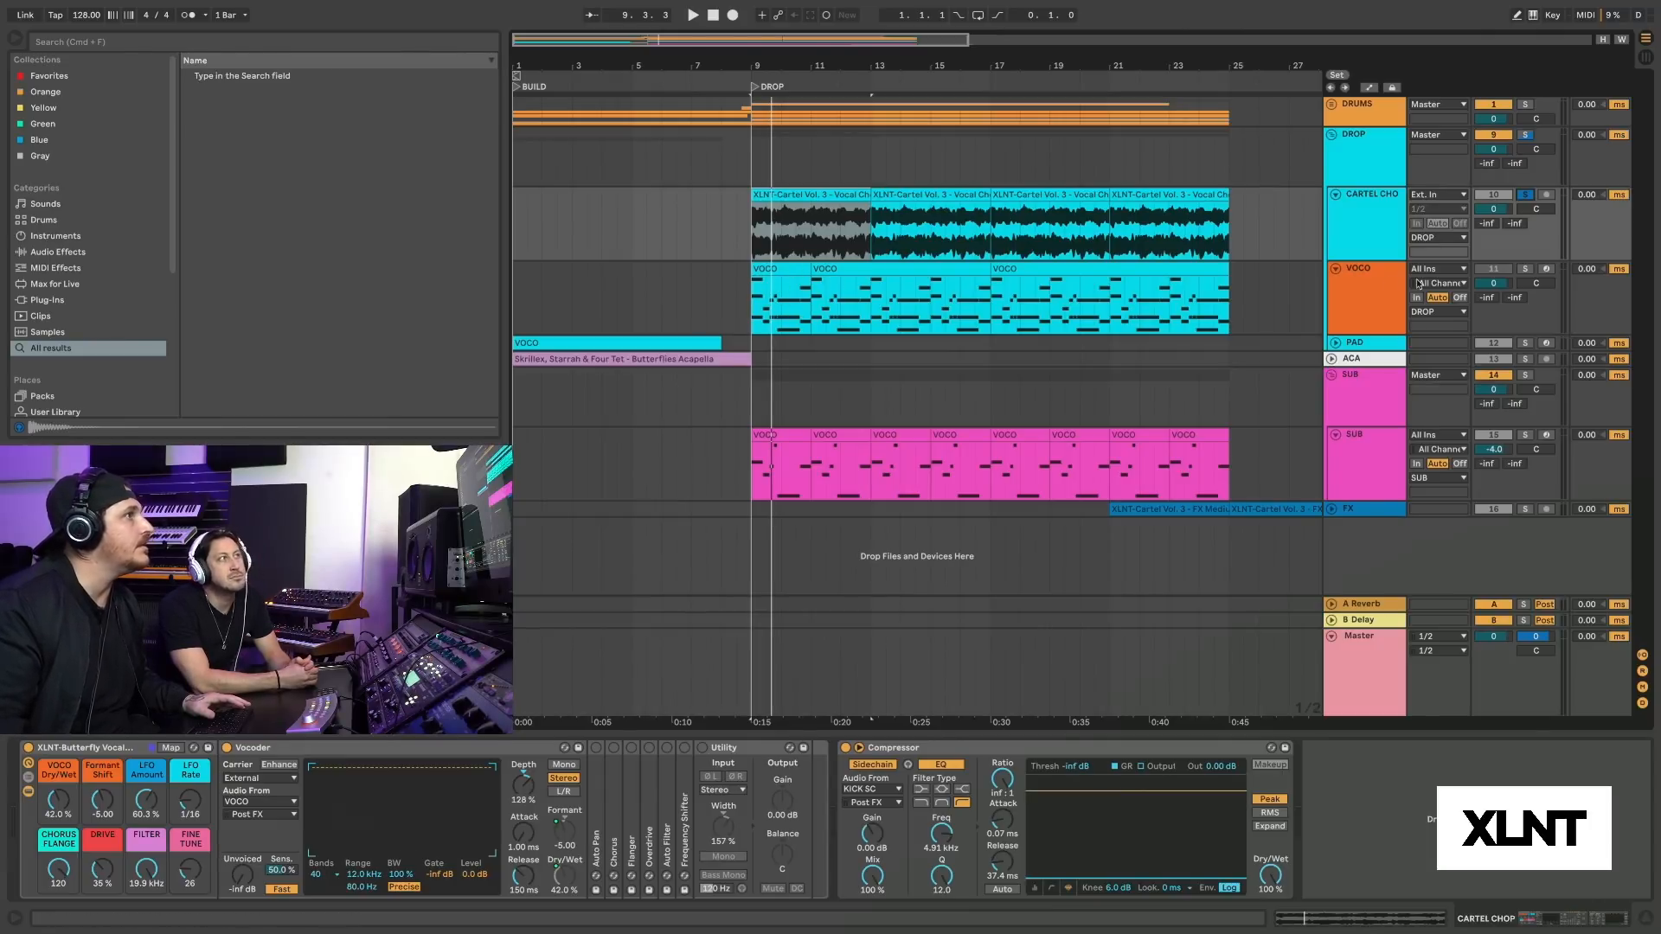
Play the soloed chop with the VOCO Dry/Wet macro at 100 %, and return the macro to 42.0 %.
{"action": "key", "text": "space"}
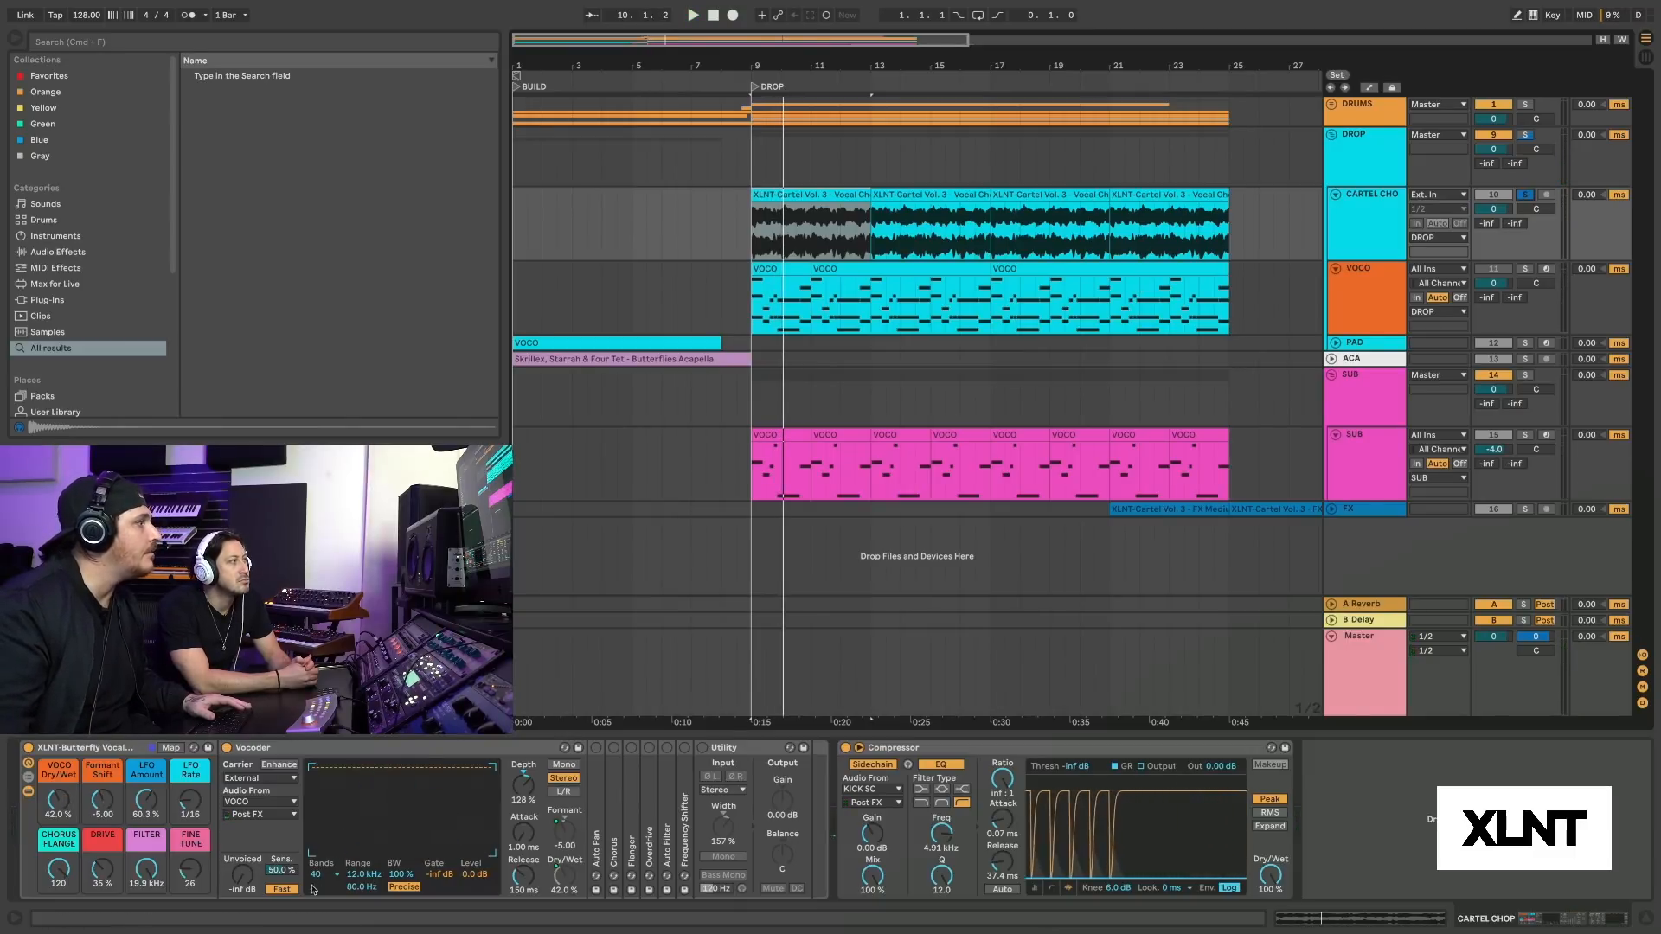
{"action": "key", "text": "space"}
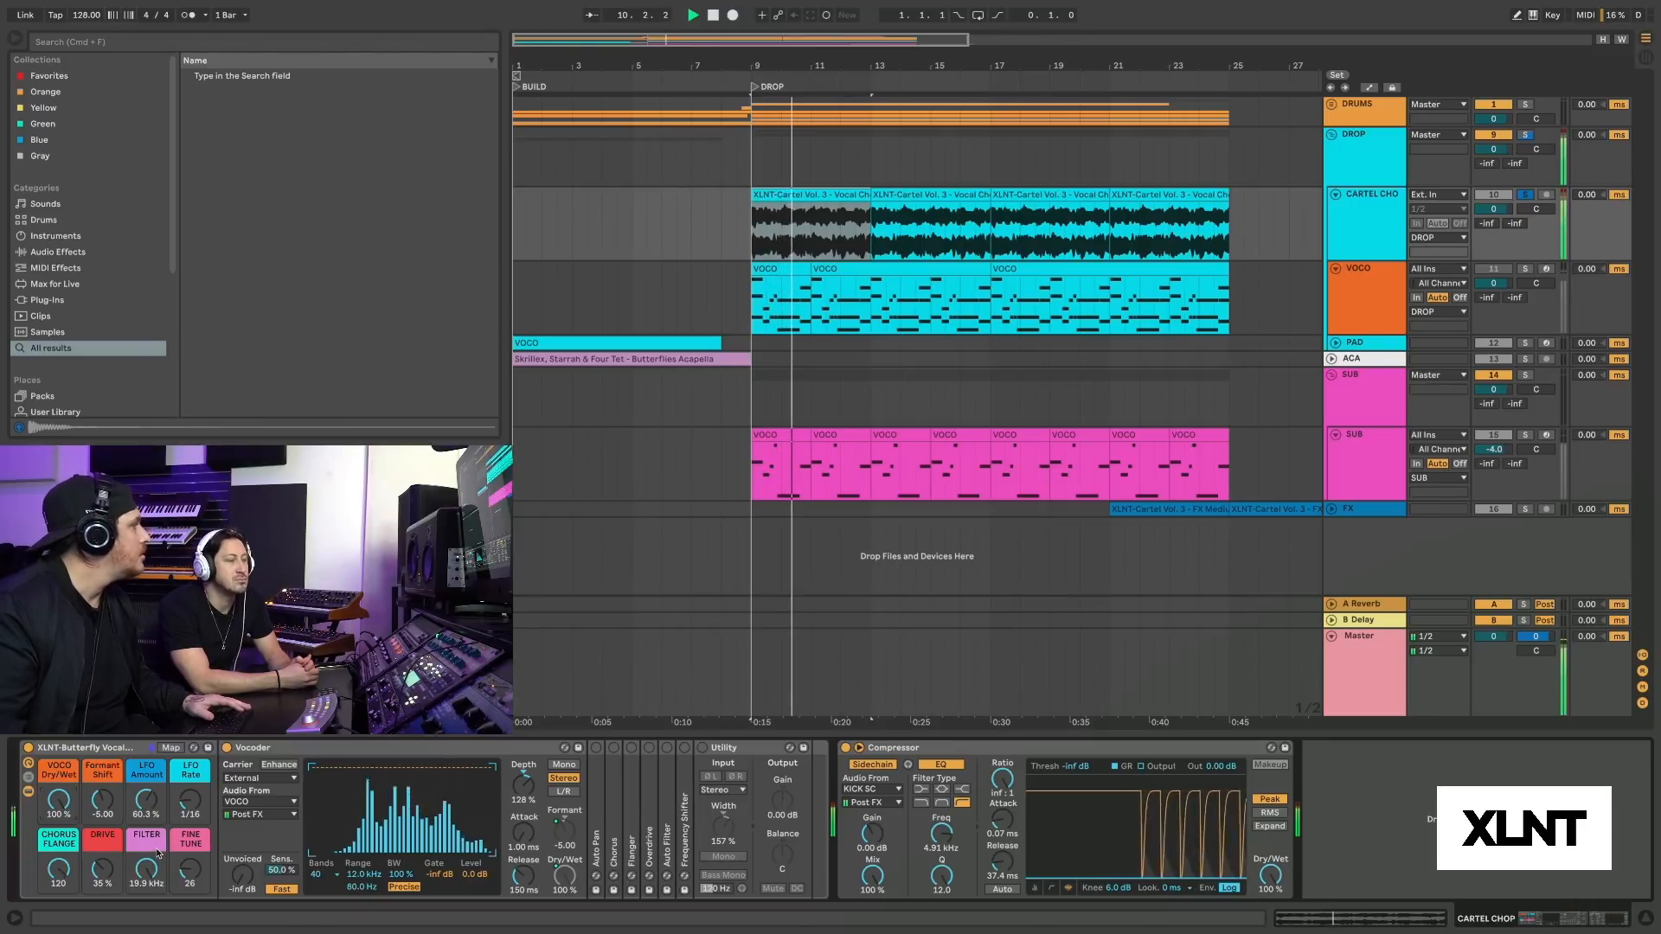
{"action": "key", "text": "space"}
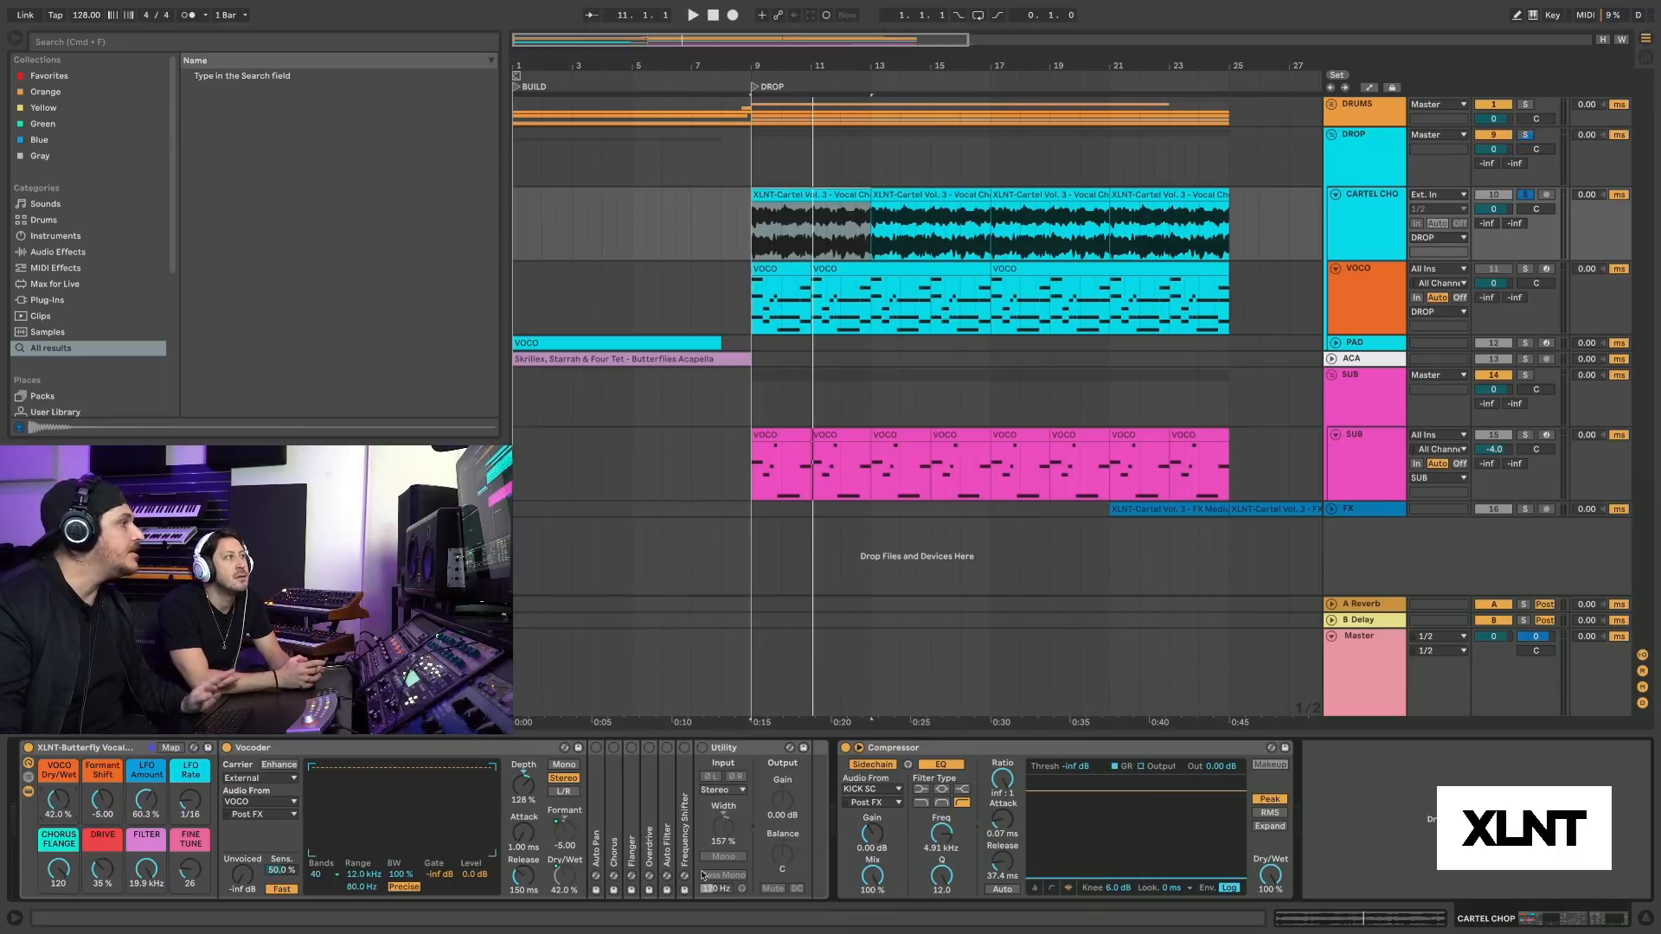
Lower the rack's Formant Shift macro to -9.92 while auditioning the soloed chop.
{"action": "left_click", "coordinate": [567, 823]}
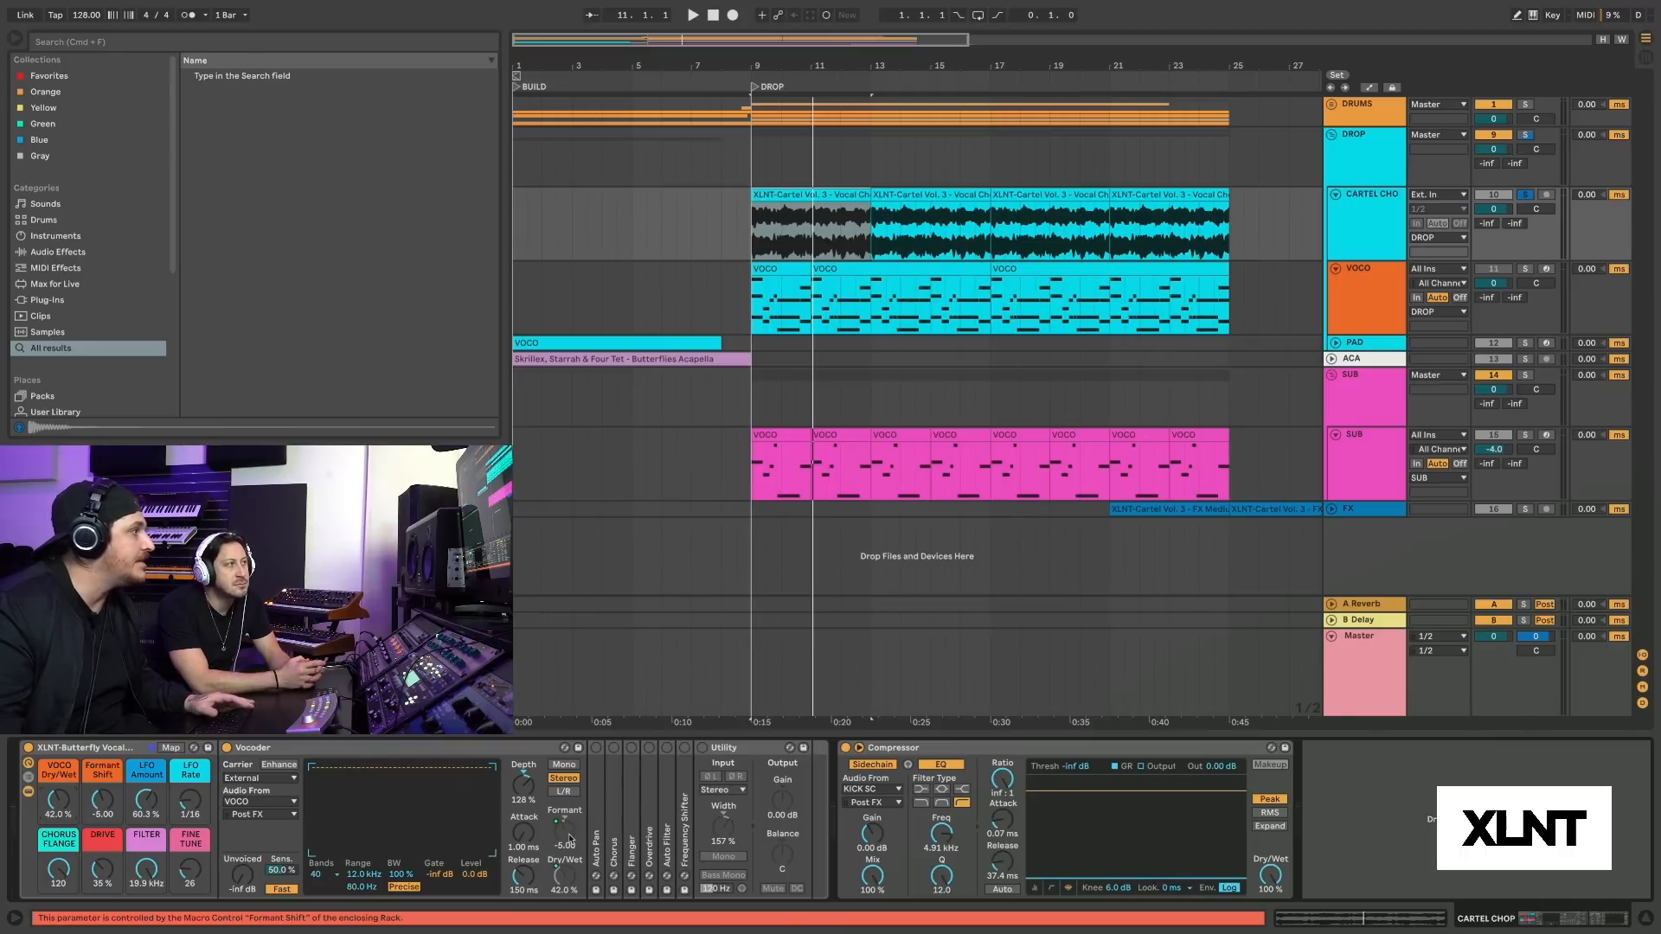
{"action": "key", "text": "space"}
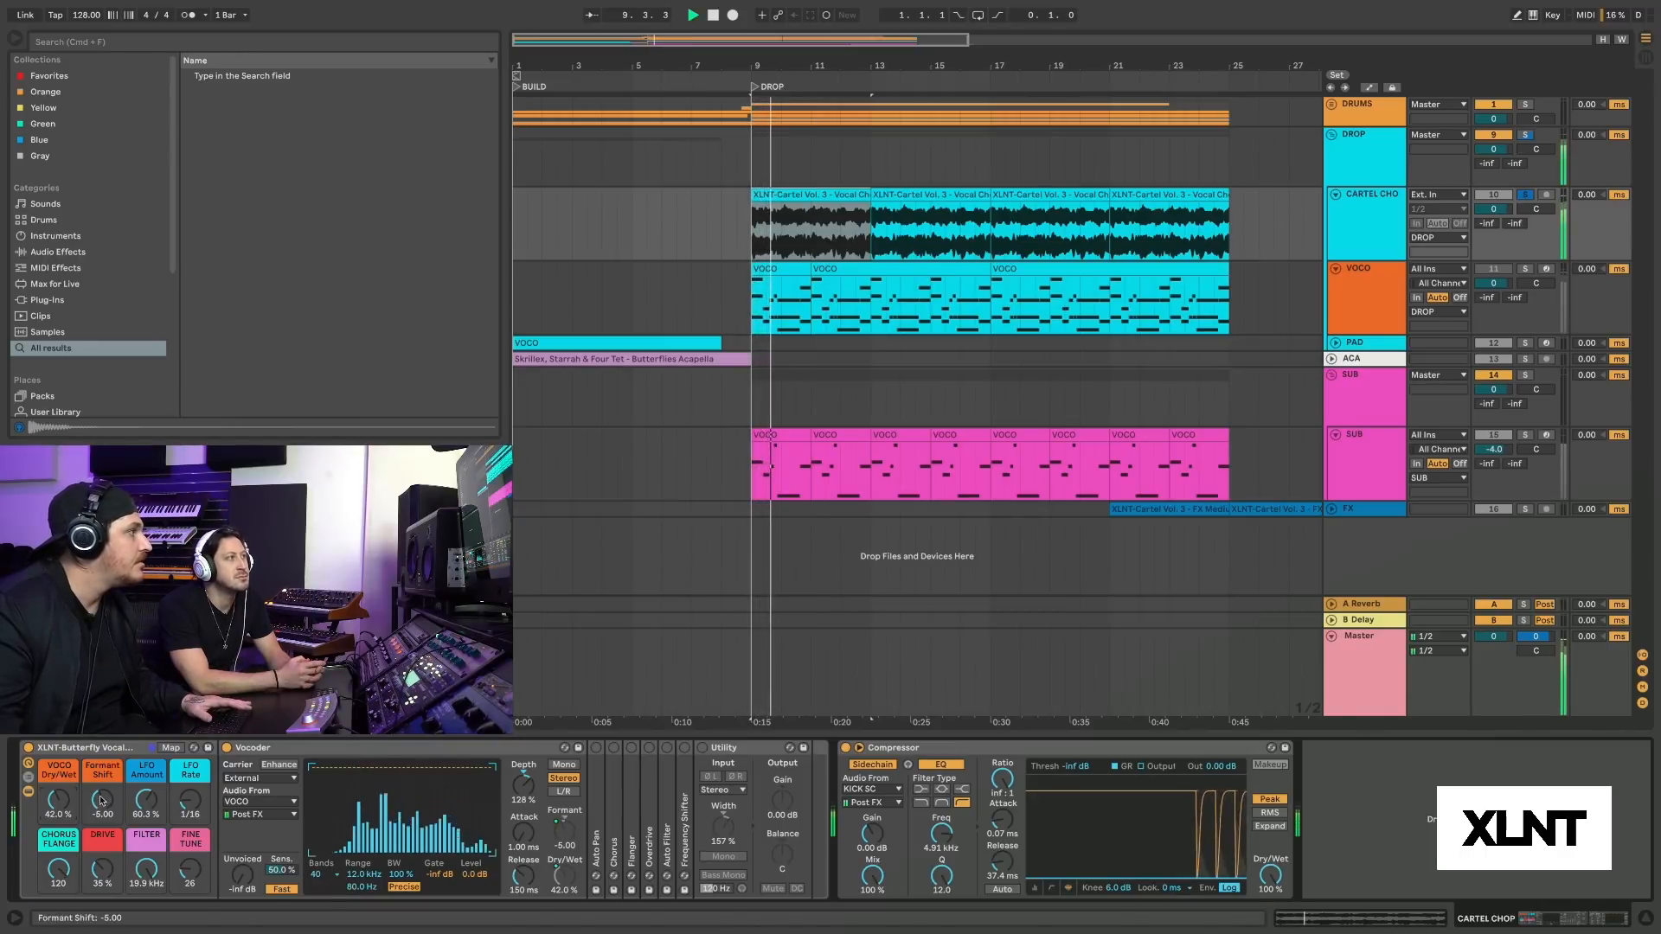
{"action": "left_click_drag", "start_coordinate": [102, 800], "coordinate": [101, 775]}
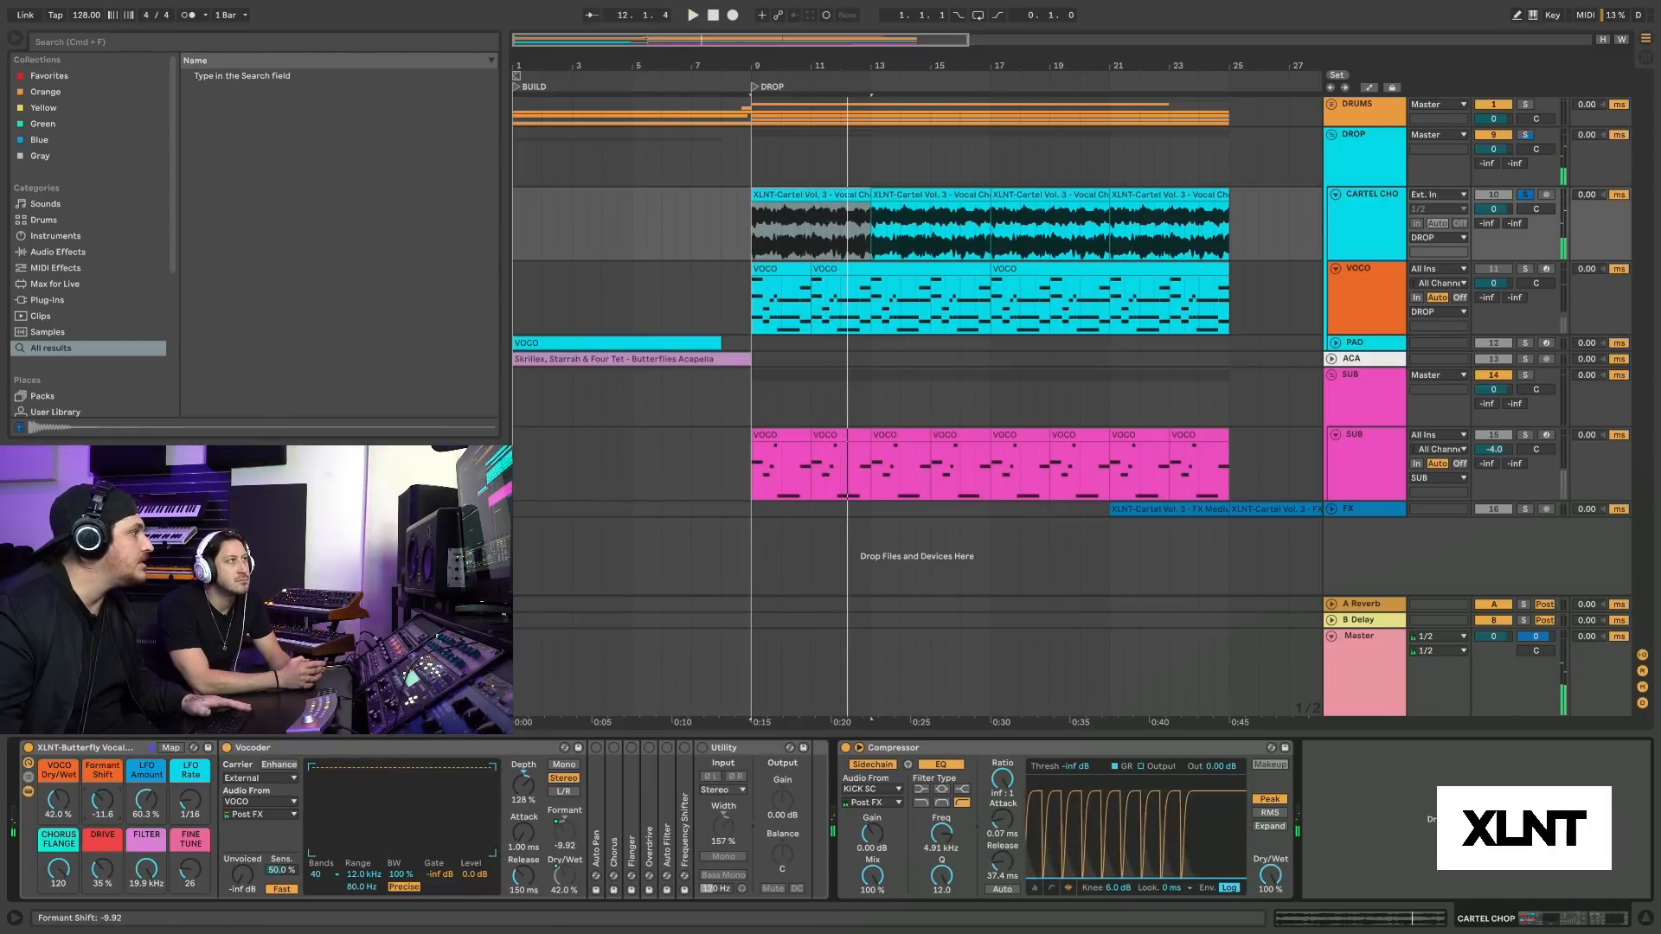
{"action": "key", "text": "space"}
{"action": "left_click_drag", "start_coordinate": [101, 800], "coordinate": [101, 792]}
{"action": "key", "text": "space"}
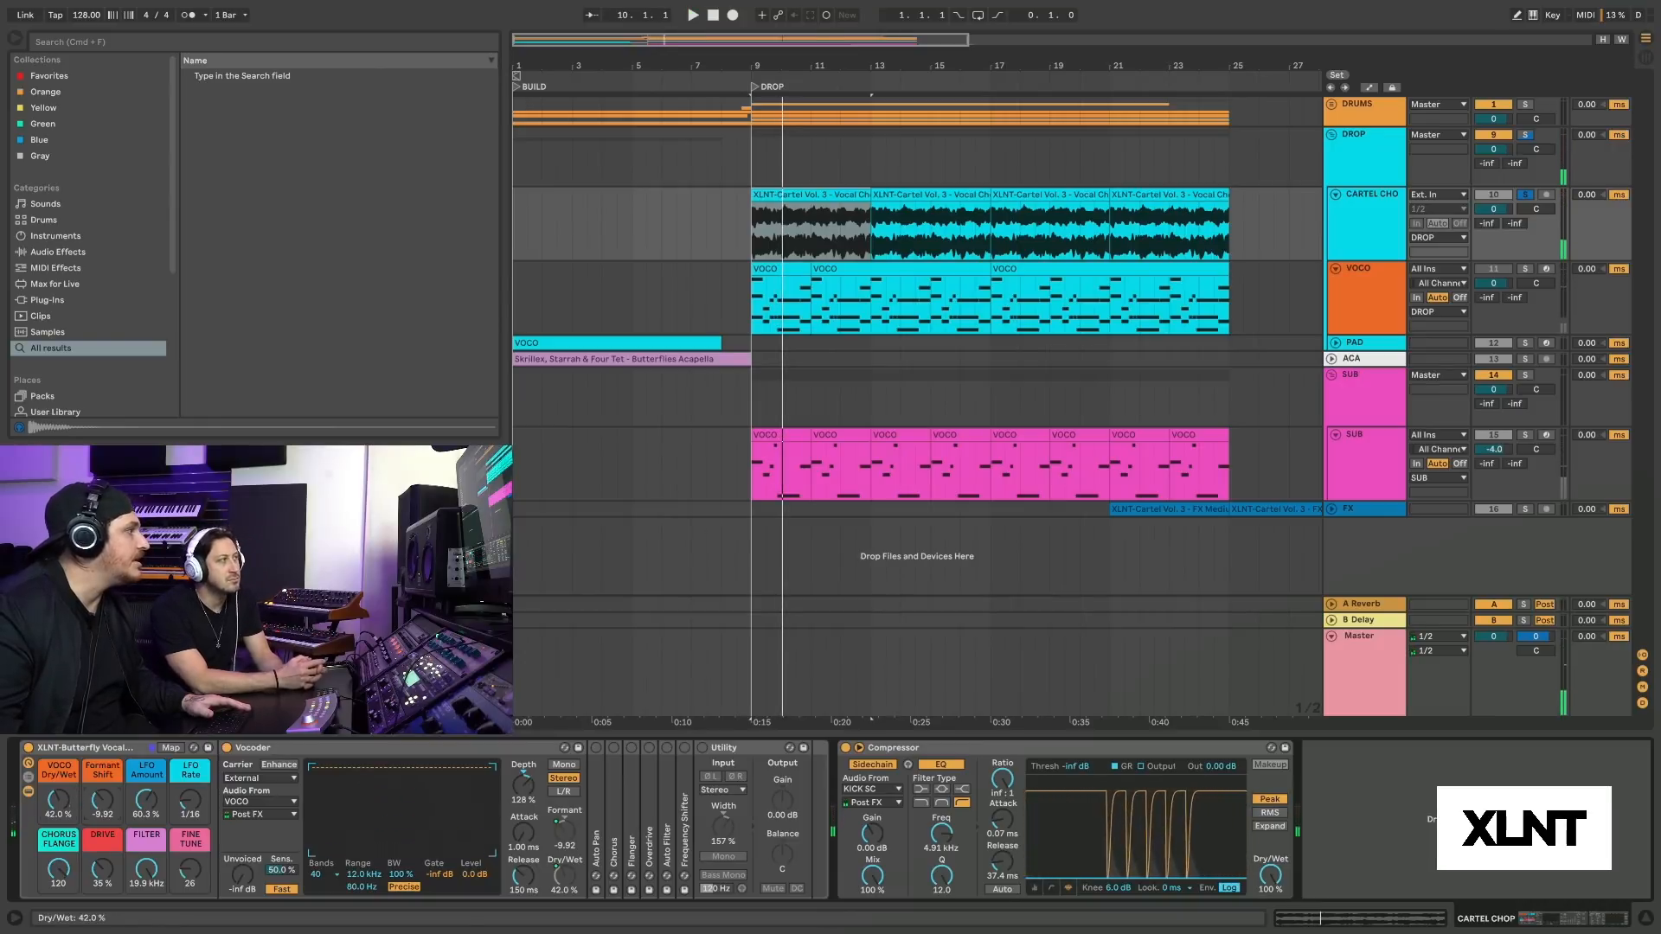
Bring the Formant Shift macro back to -5.00 and set VOCO Dry/Wet to 42.5 % during playback.
{"action": "key", "text": "space"}
{"action": "left_click_drag", "start_coordinate": [102, 807], "coordinate": [102, 800]}
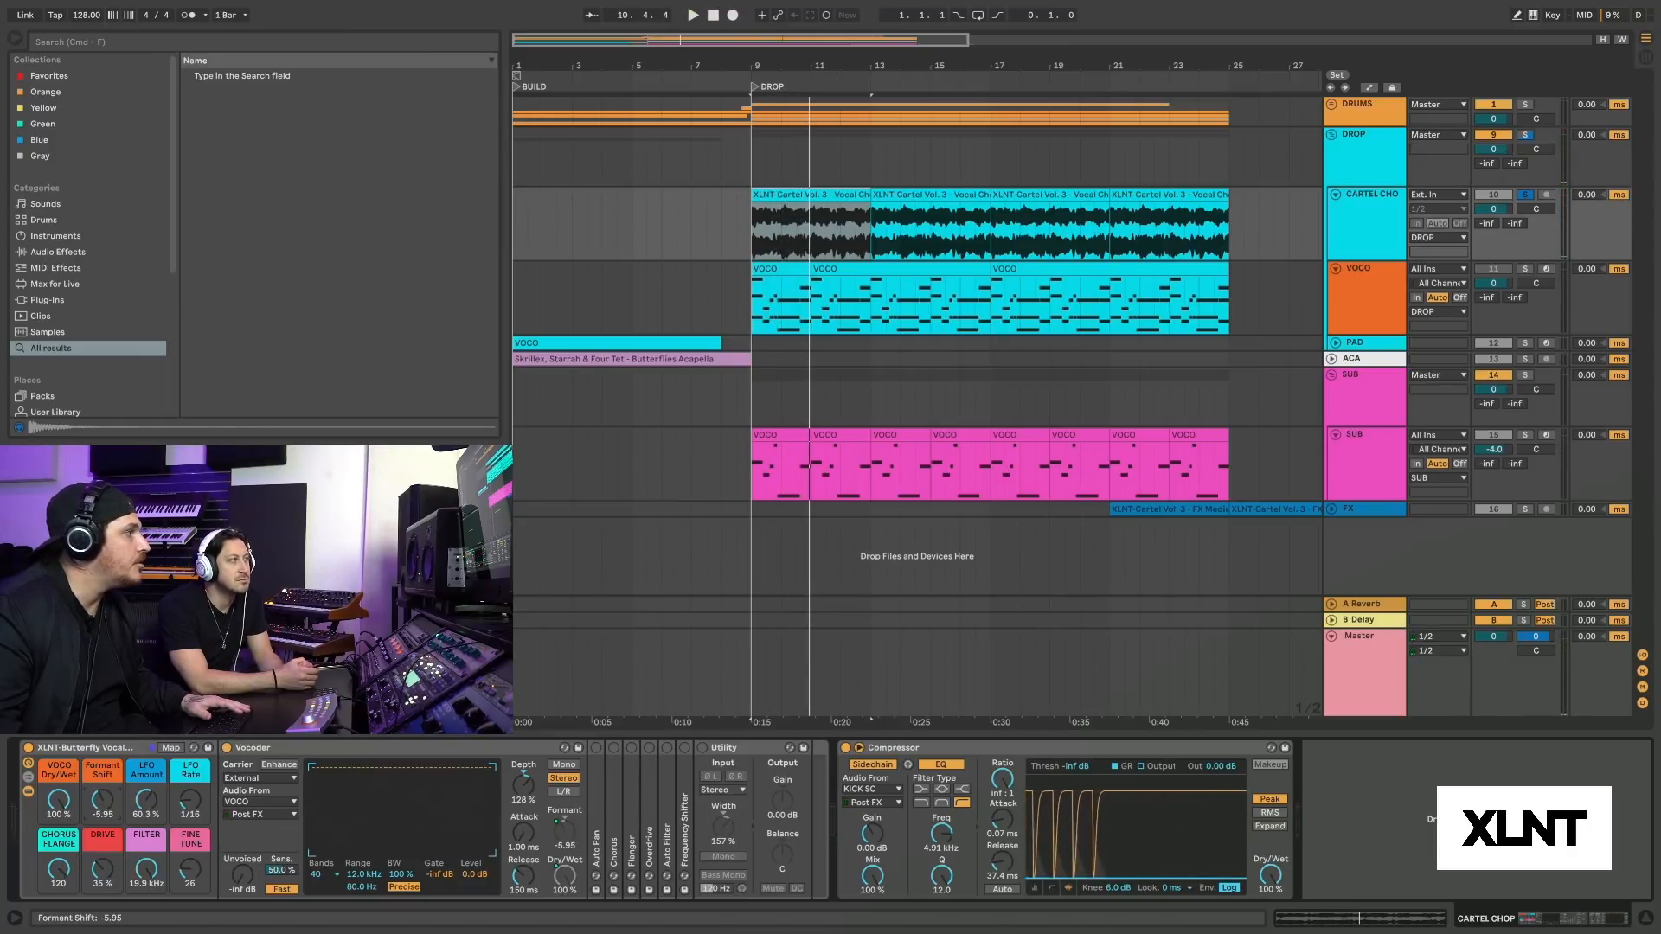
{"action": "key", "text": "space"}
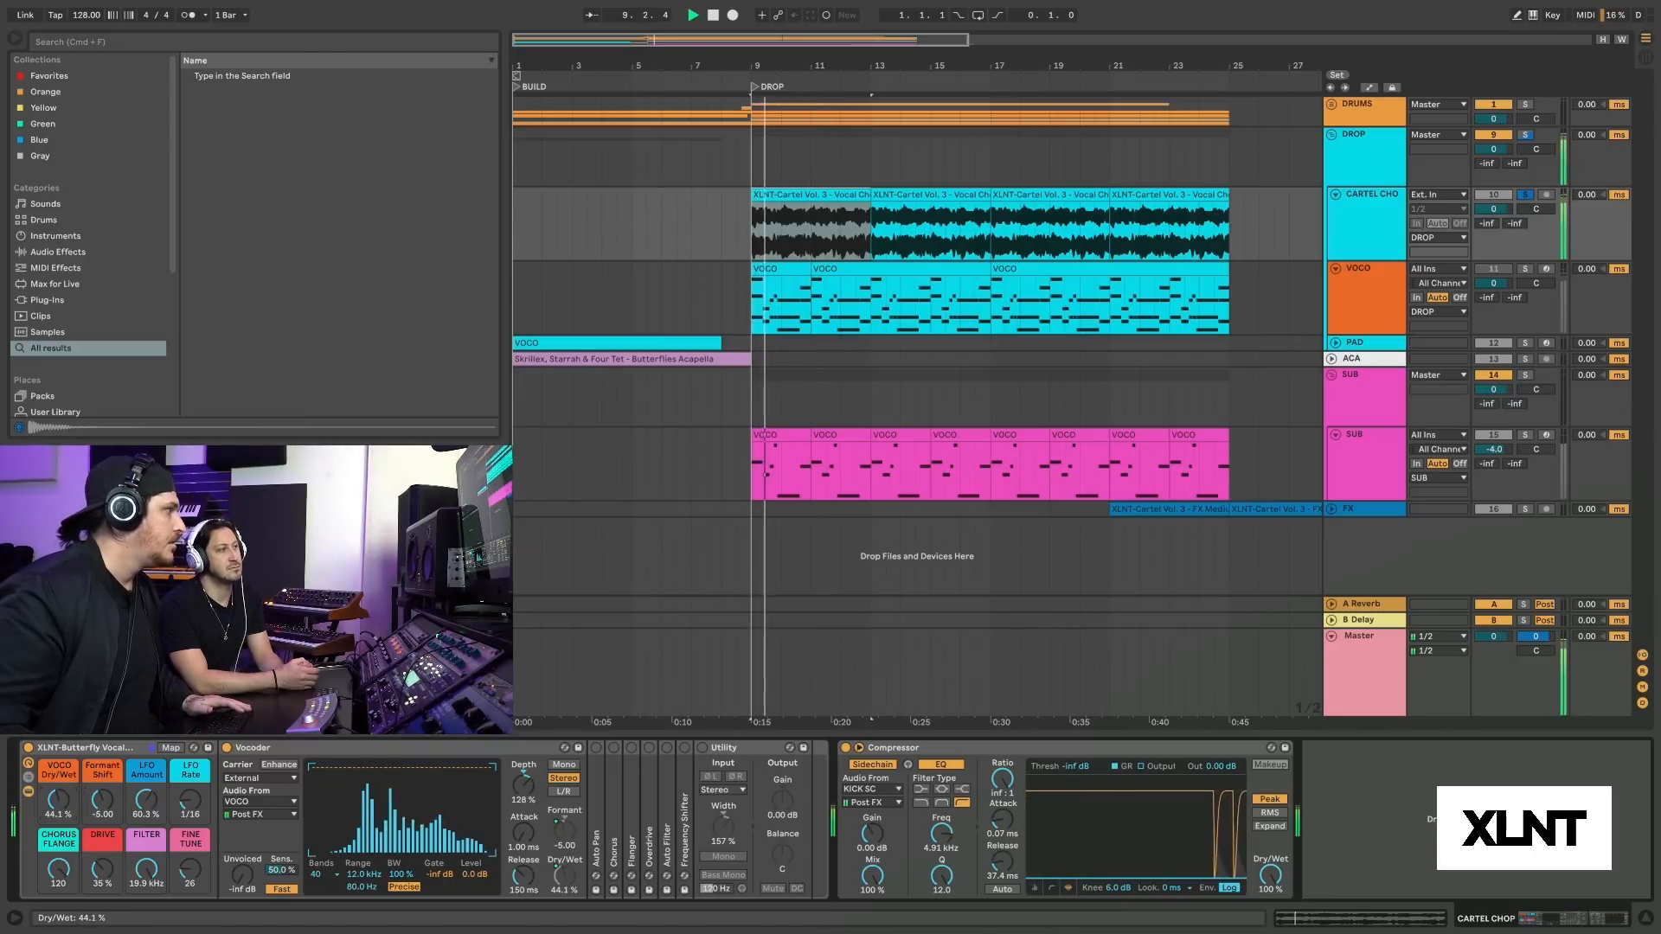
{"action": "left_click_drag", "start_coordinate": [58, 803], "coordinate": [58, 853]}
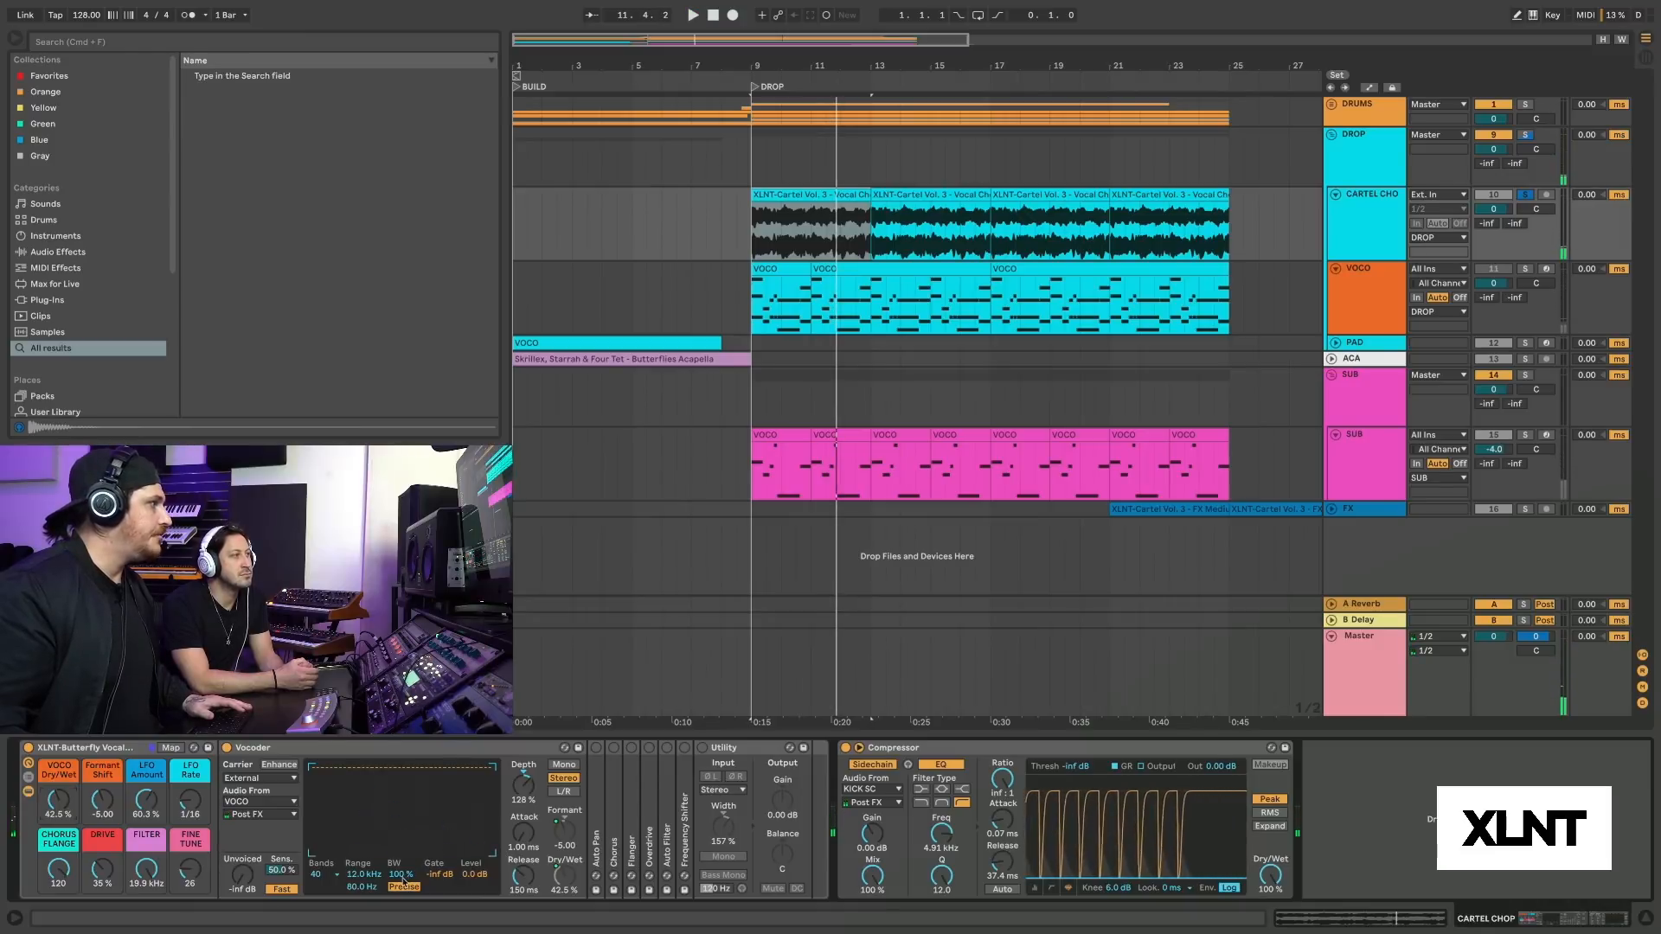
Fold the Vocoder, expand and switch on Auto Pan, and play the chop with its 1/16 modulation.
{"action": "double_click", "coordinate": [331, 754]}
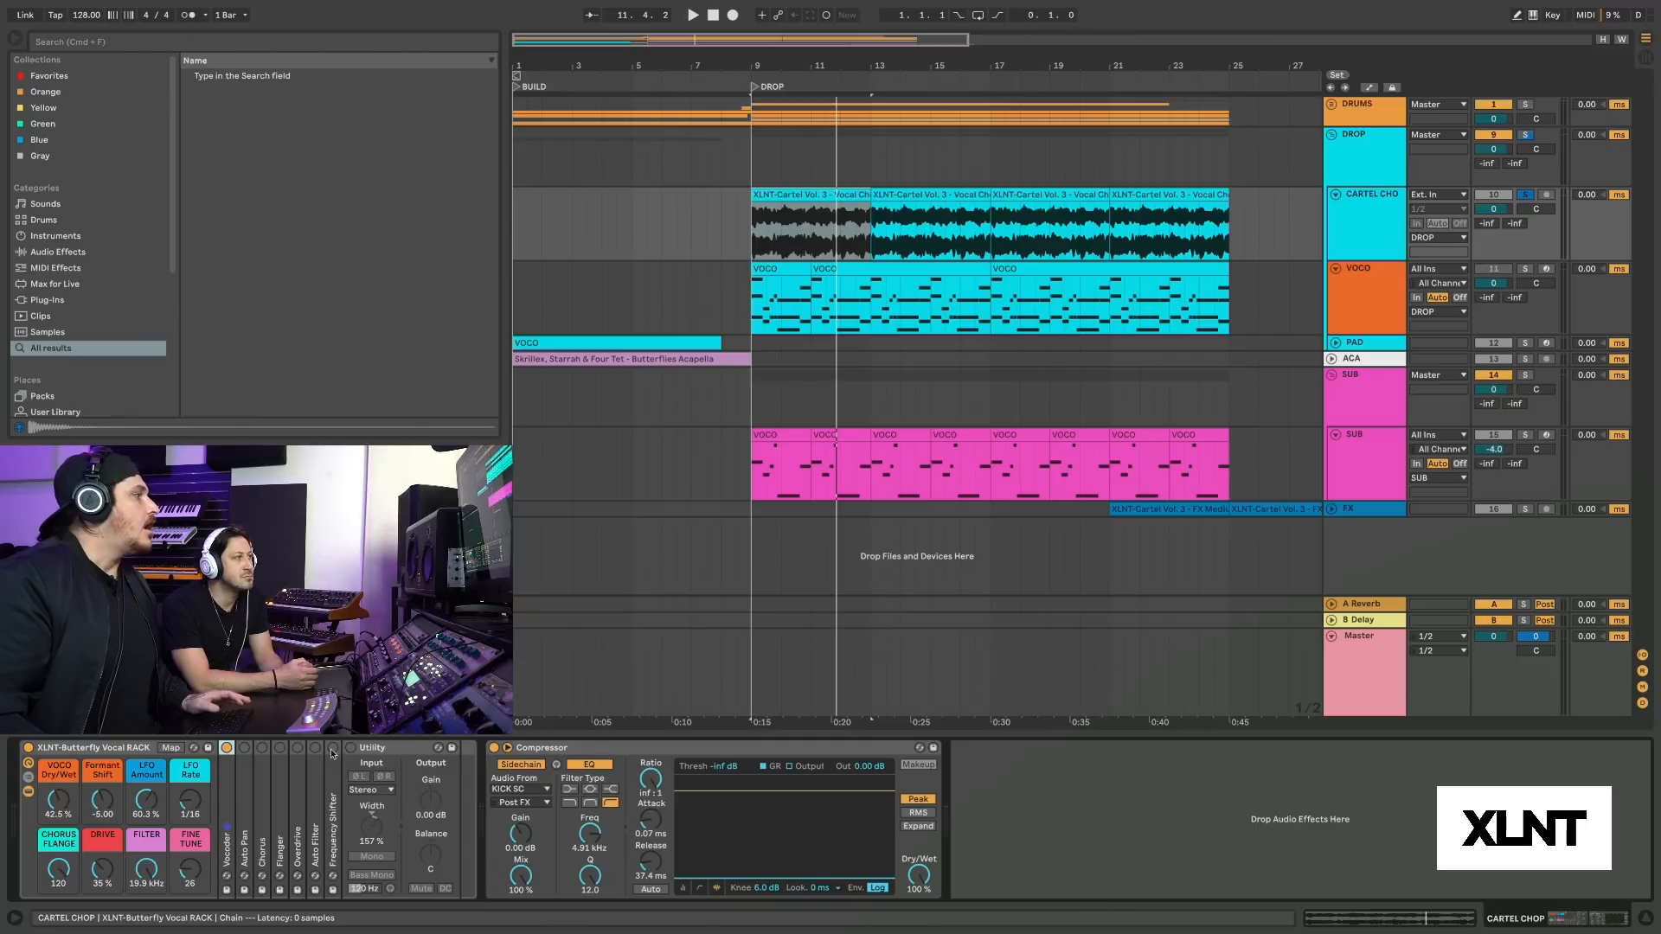
{"action": "double_click", "coordinate": [245, 797]}
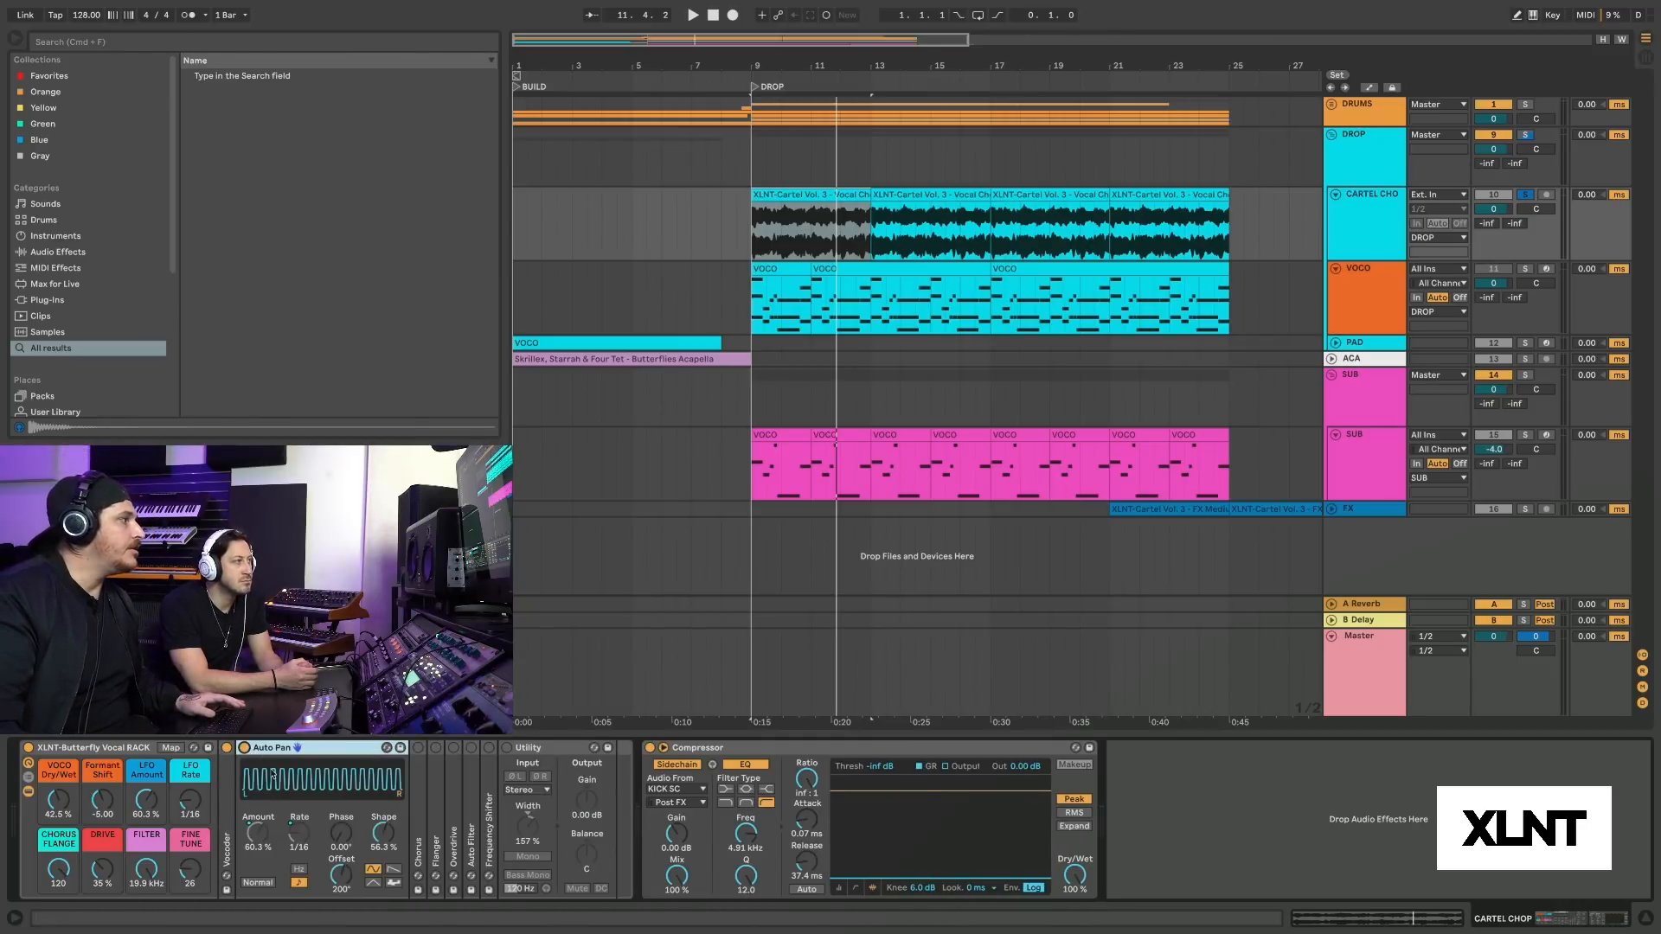
{"action": "left_click", "coordinate": [259, 844]}
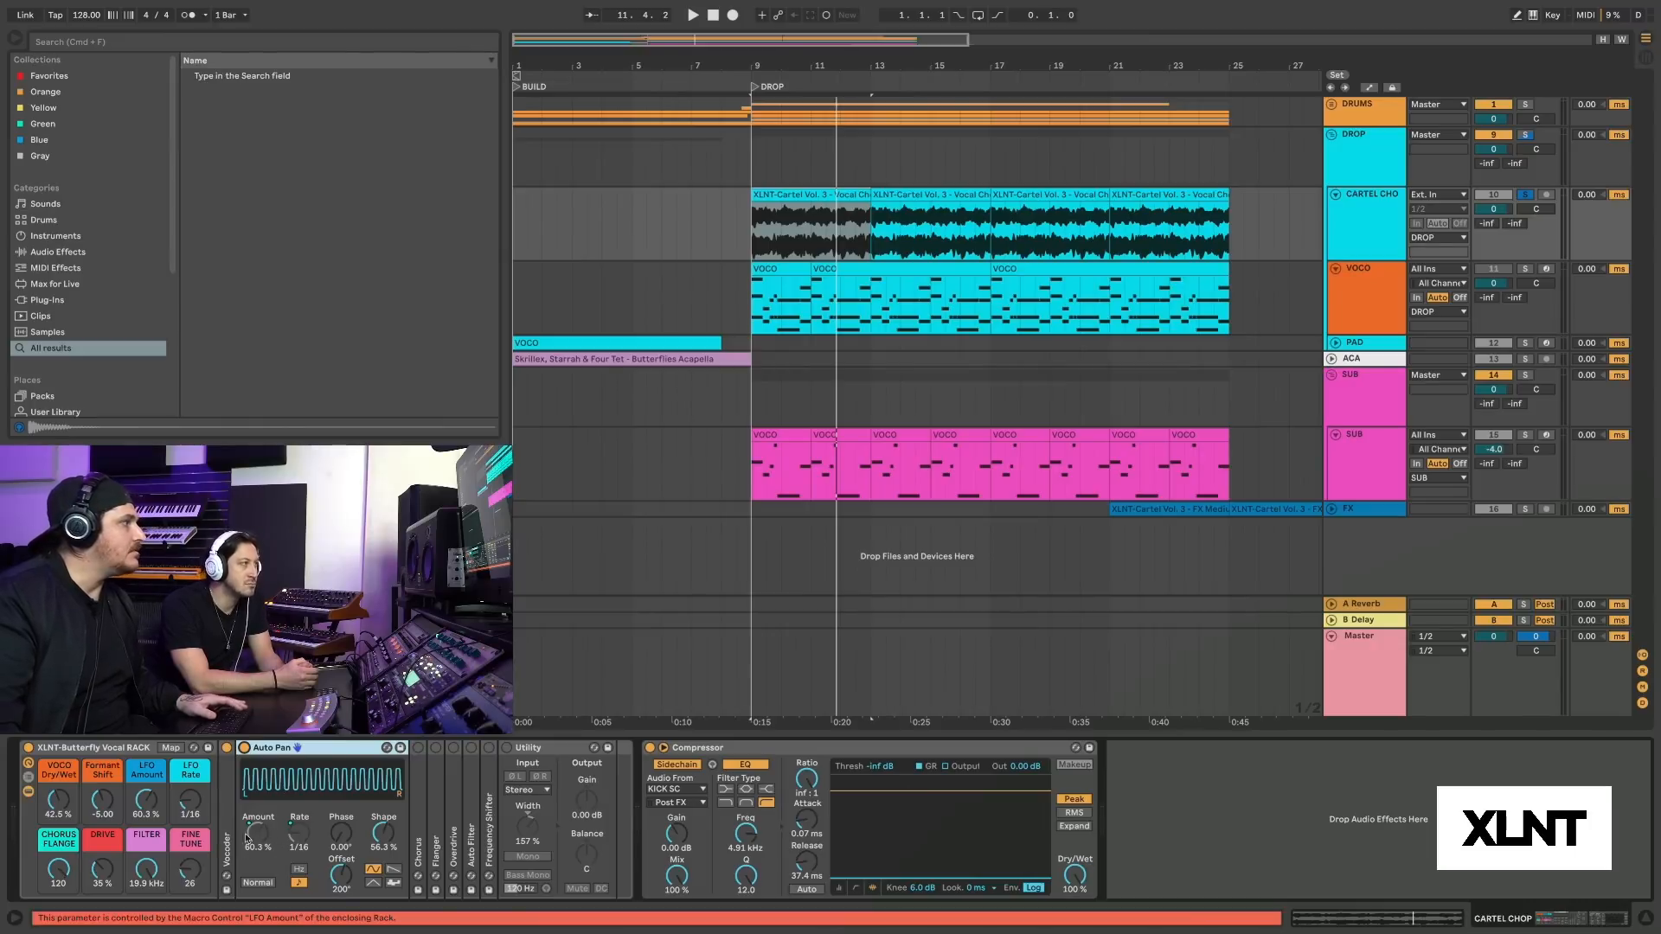
{"action": "key", "text": "space"}
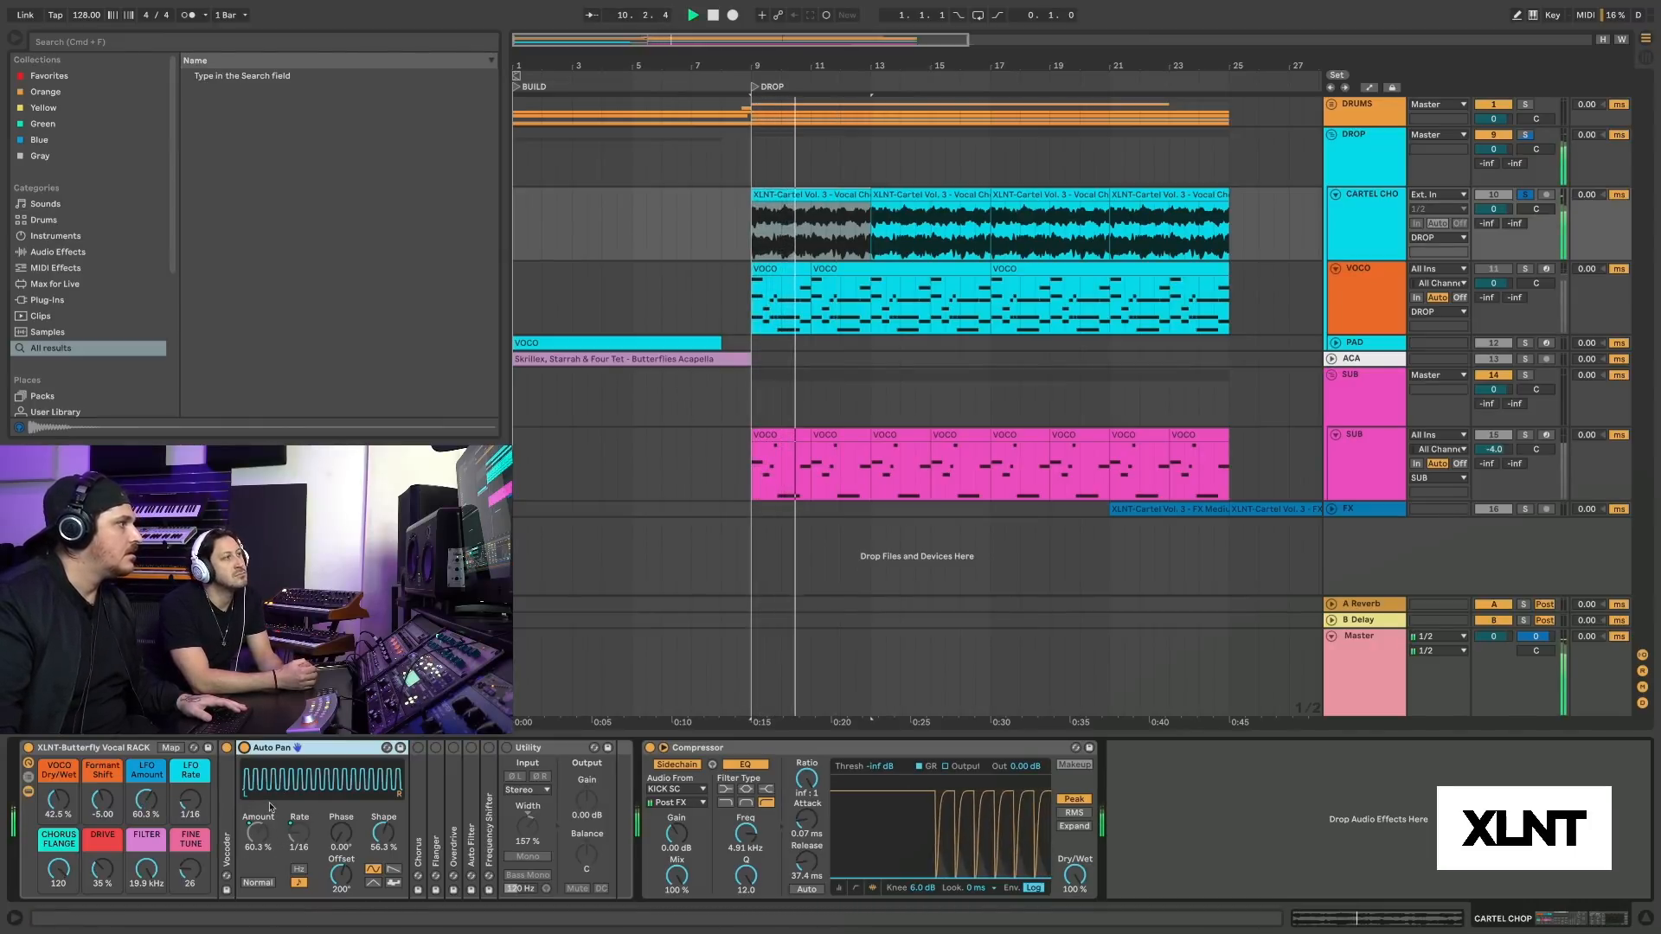
{"action": "left_click", "coordinate": [295, 848]}
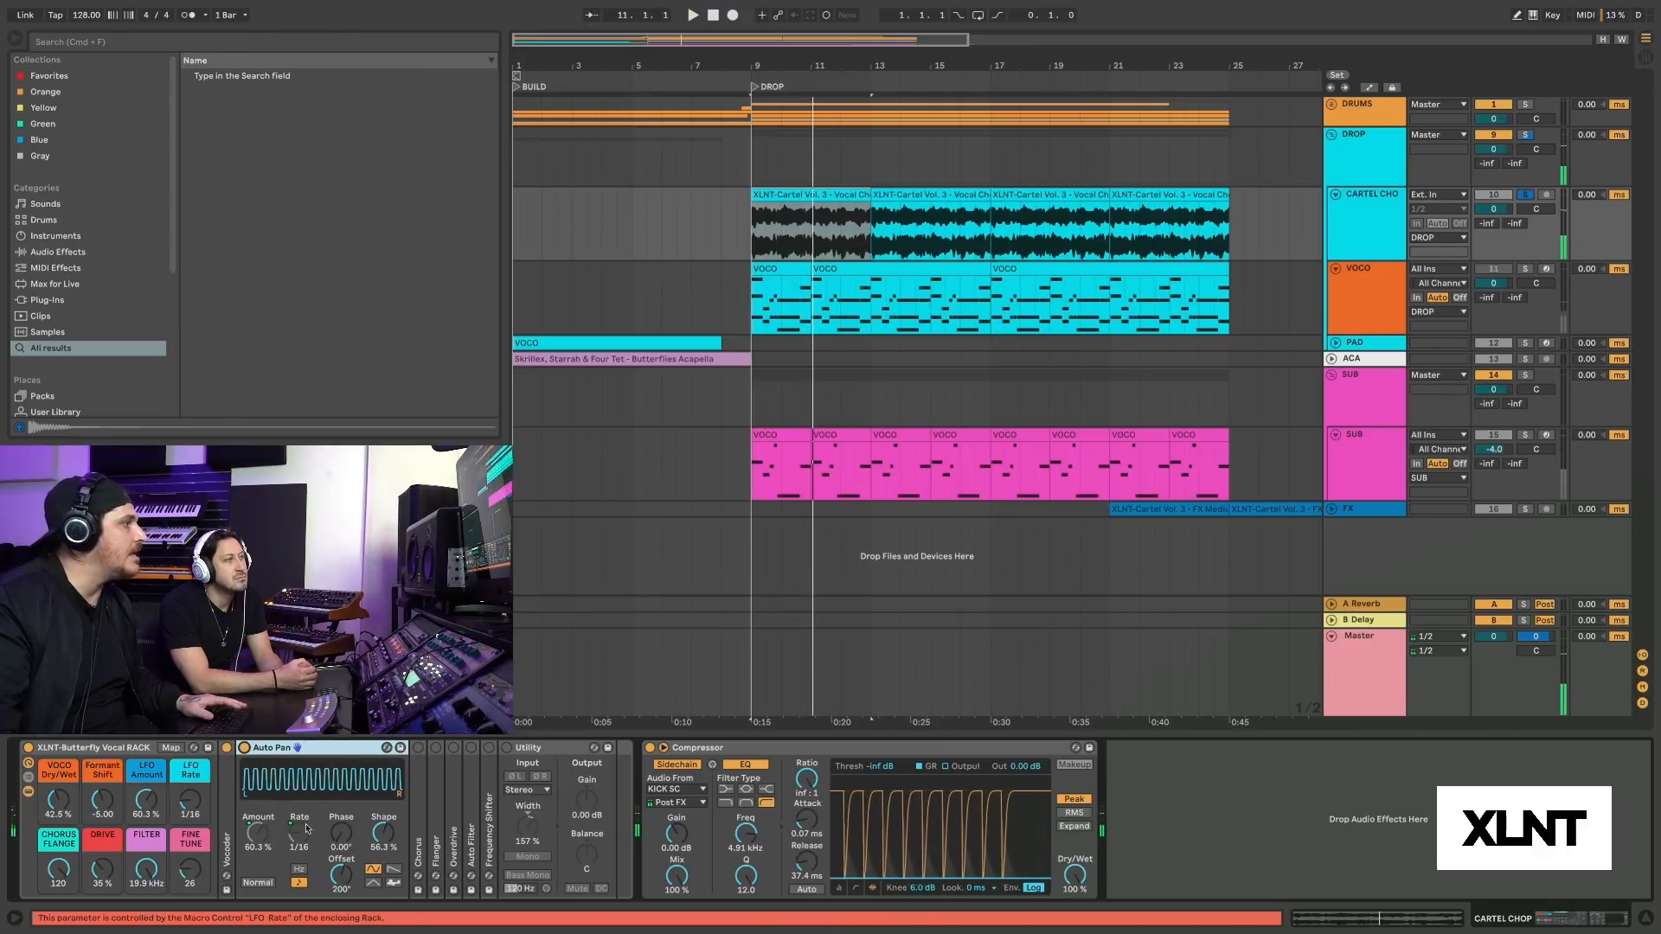
{"action": "key", "text": "space"}
{"action": "left_click", "coordinate": [301, 832]}
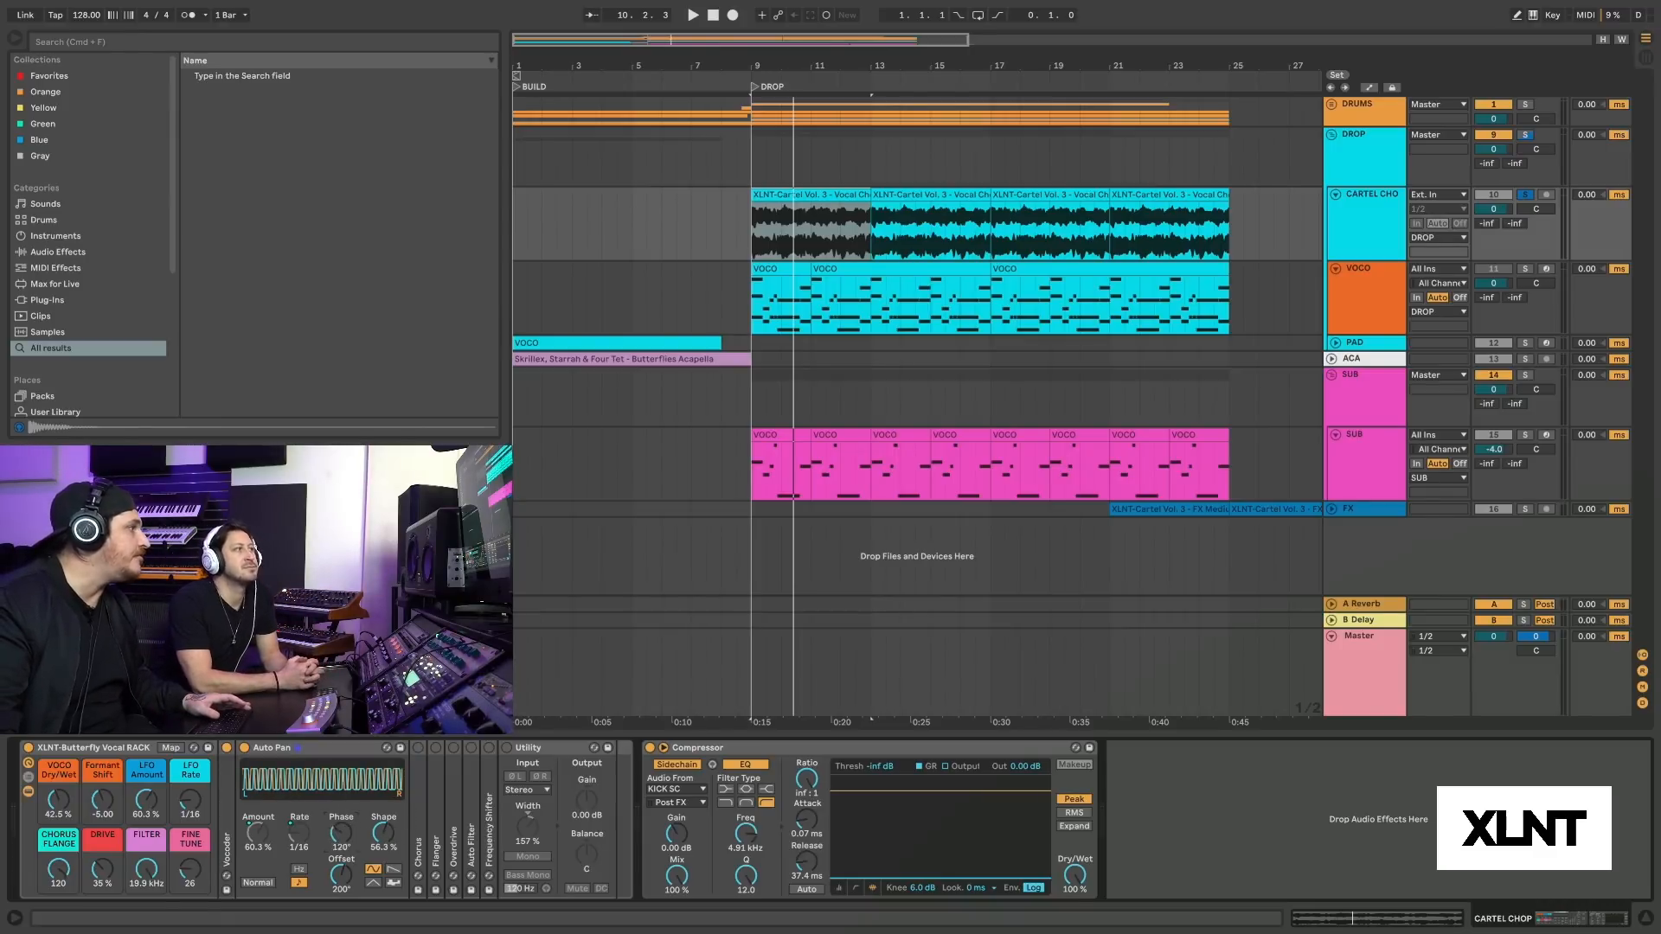
Audition Auto Pan's Phase at 188° and reset it to 0°.
{"action": "key", "text": "space"}
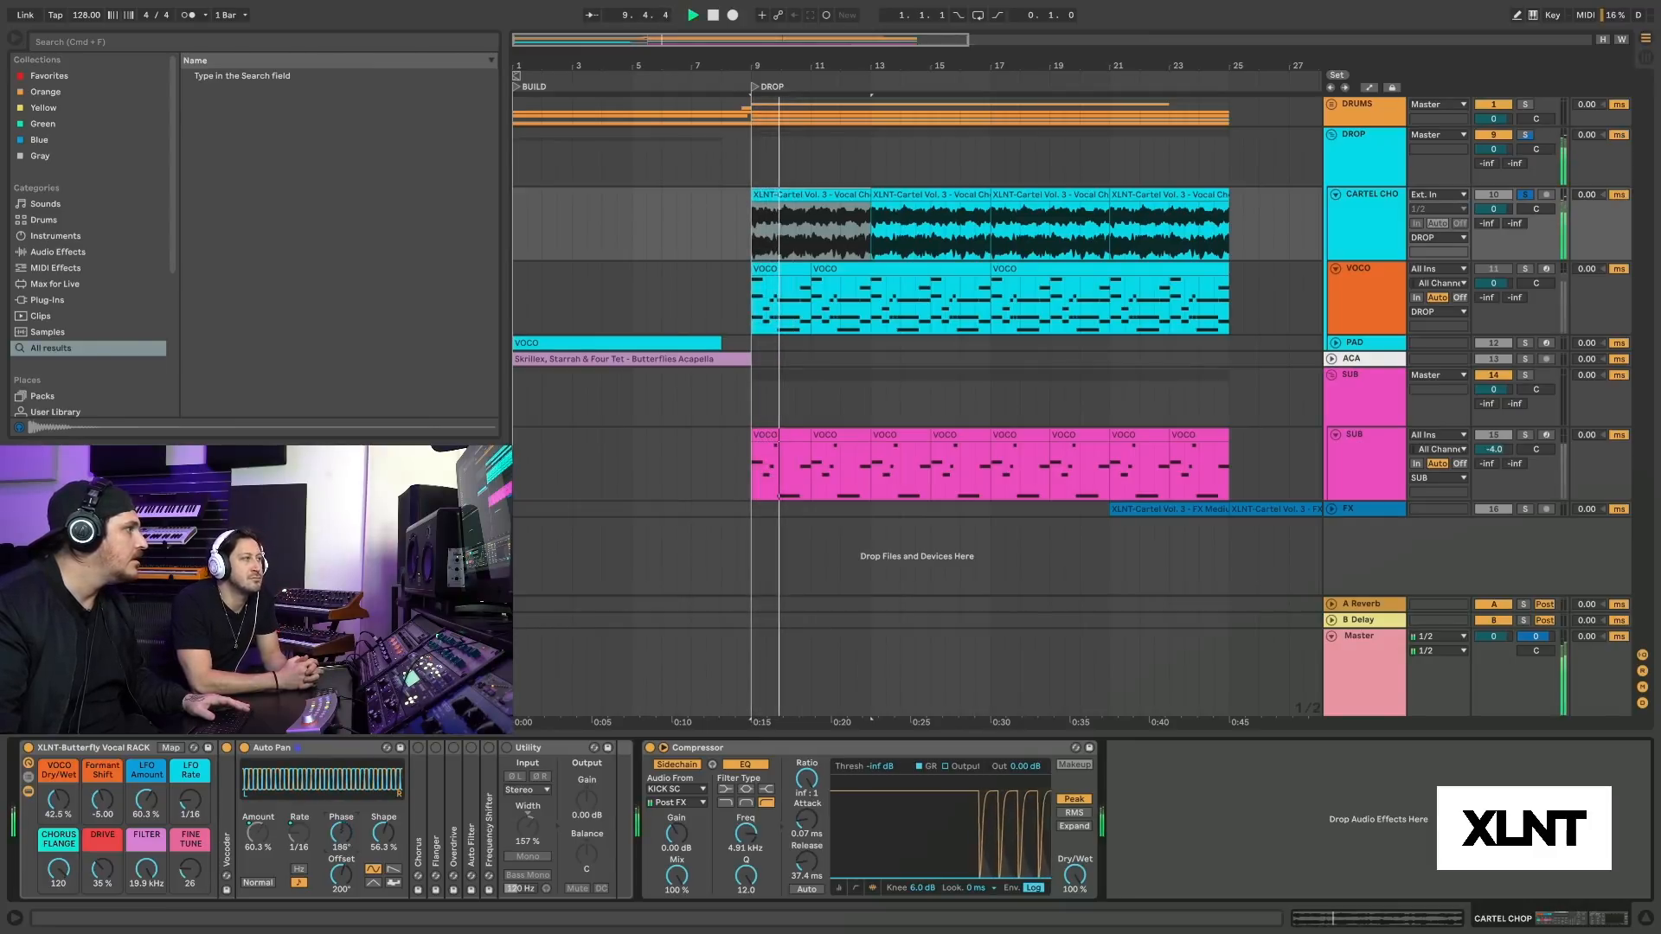
{"action": "key", "text": "space"}
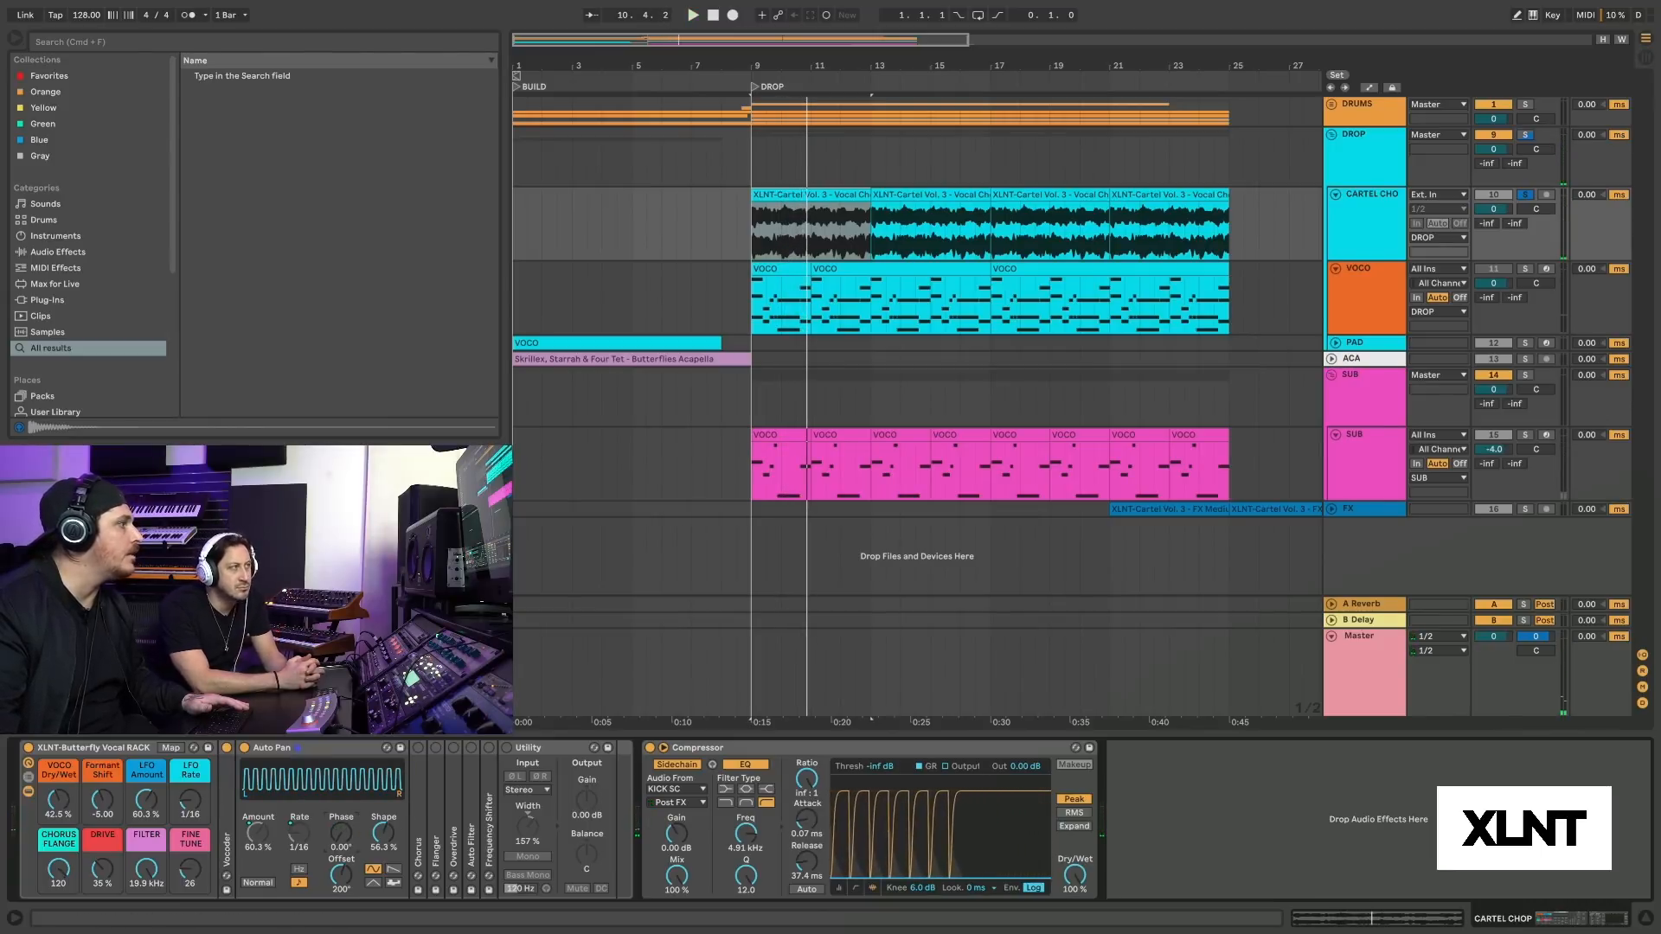
{"action": "key", "text": "space"}
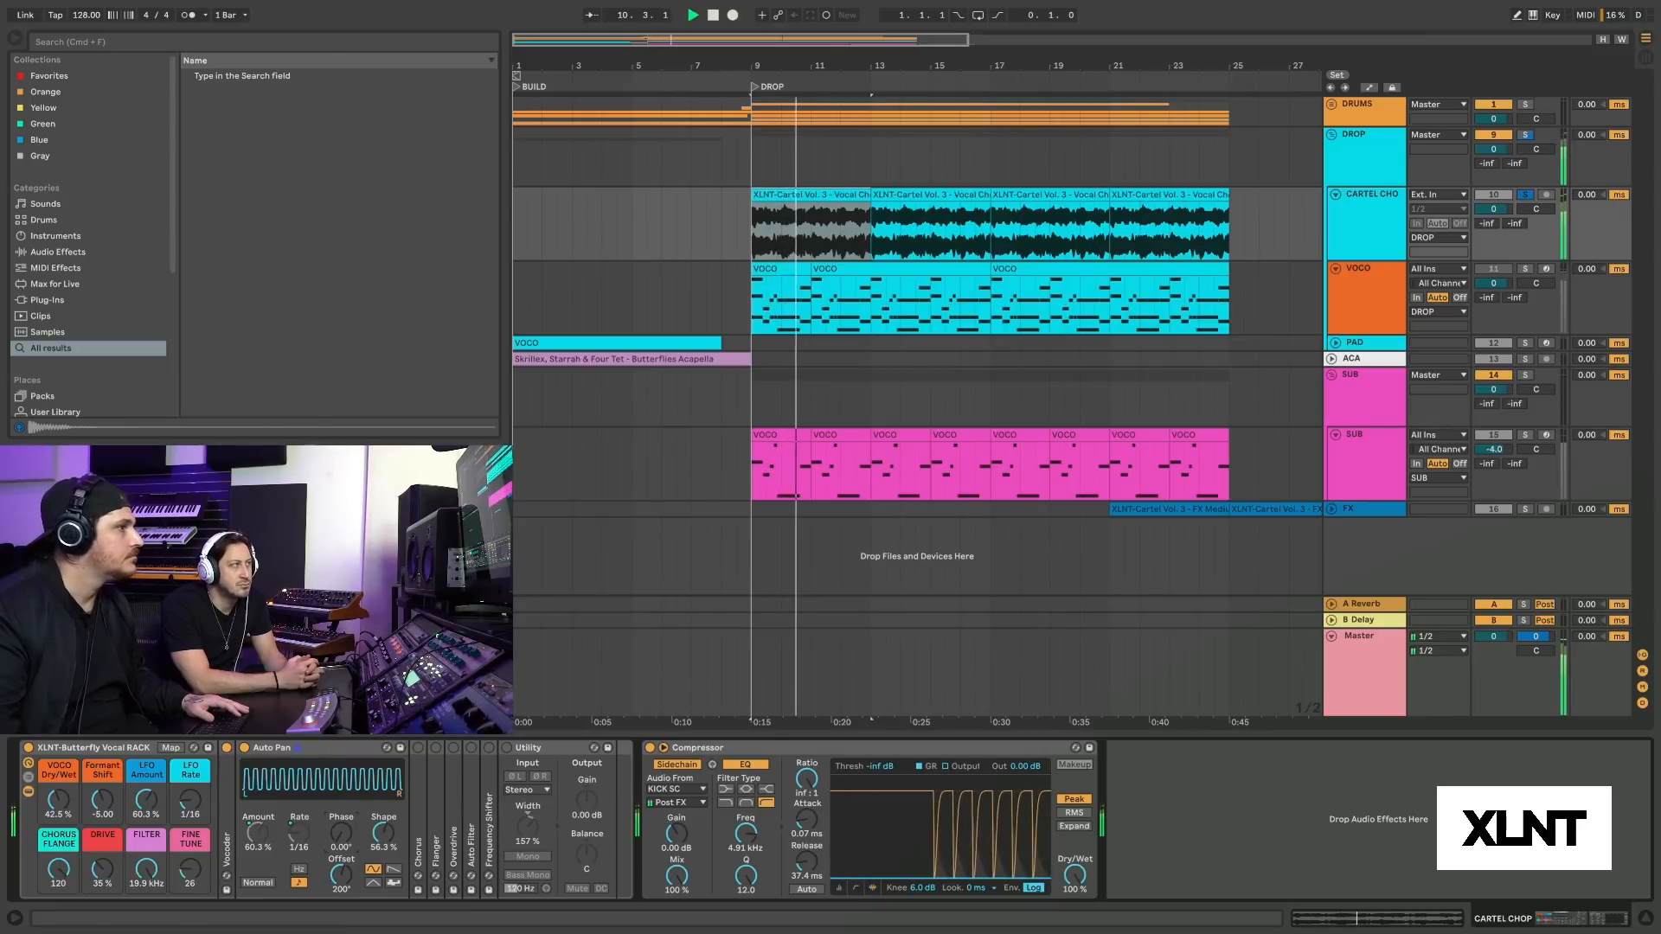
Play the soloed chop with the sidechain Compressor bypassed, and re-enable the Compressor.
{"action": "left_click", "coordinate": [650, 747]}
{"action": "key", "text": "space"}
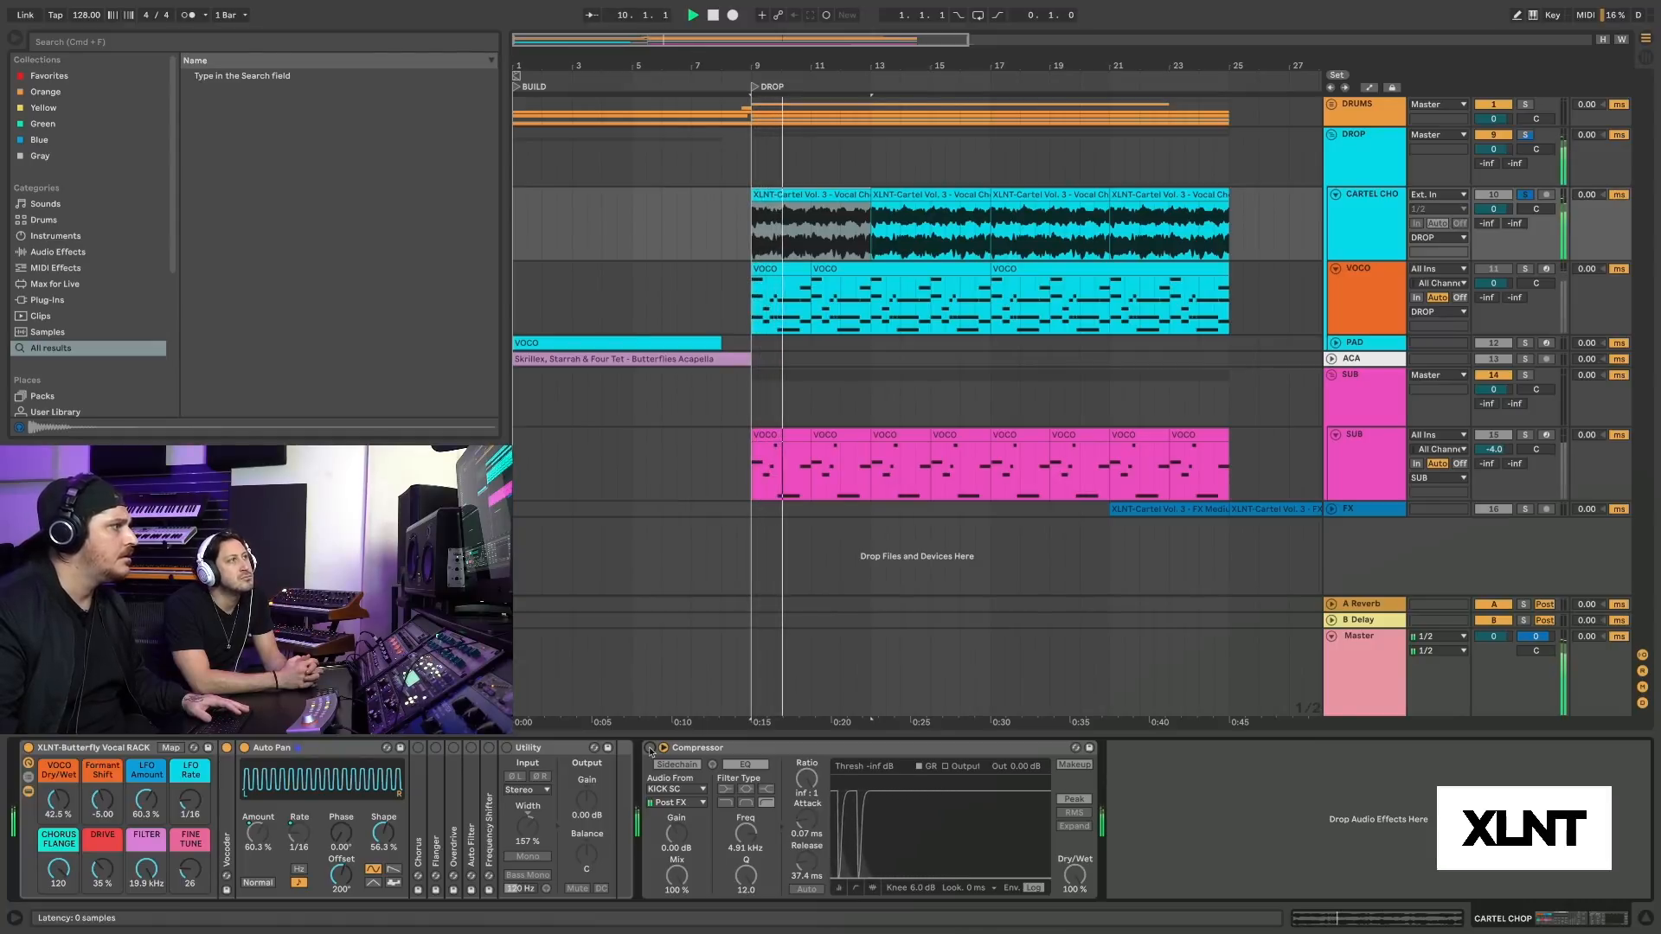
{"action": "left_click", "coordinate": [649, 748]}
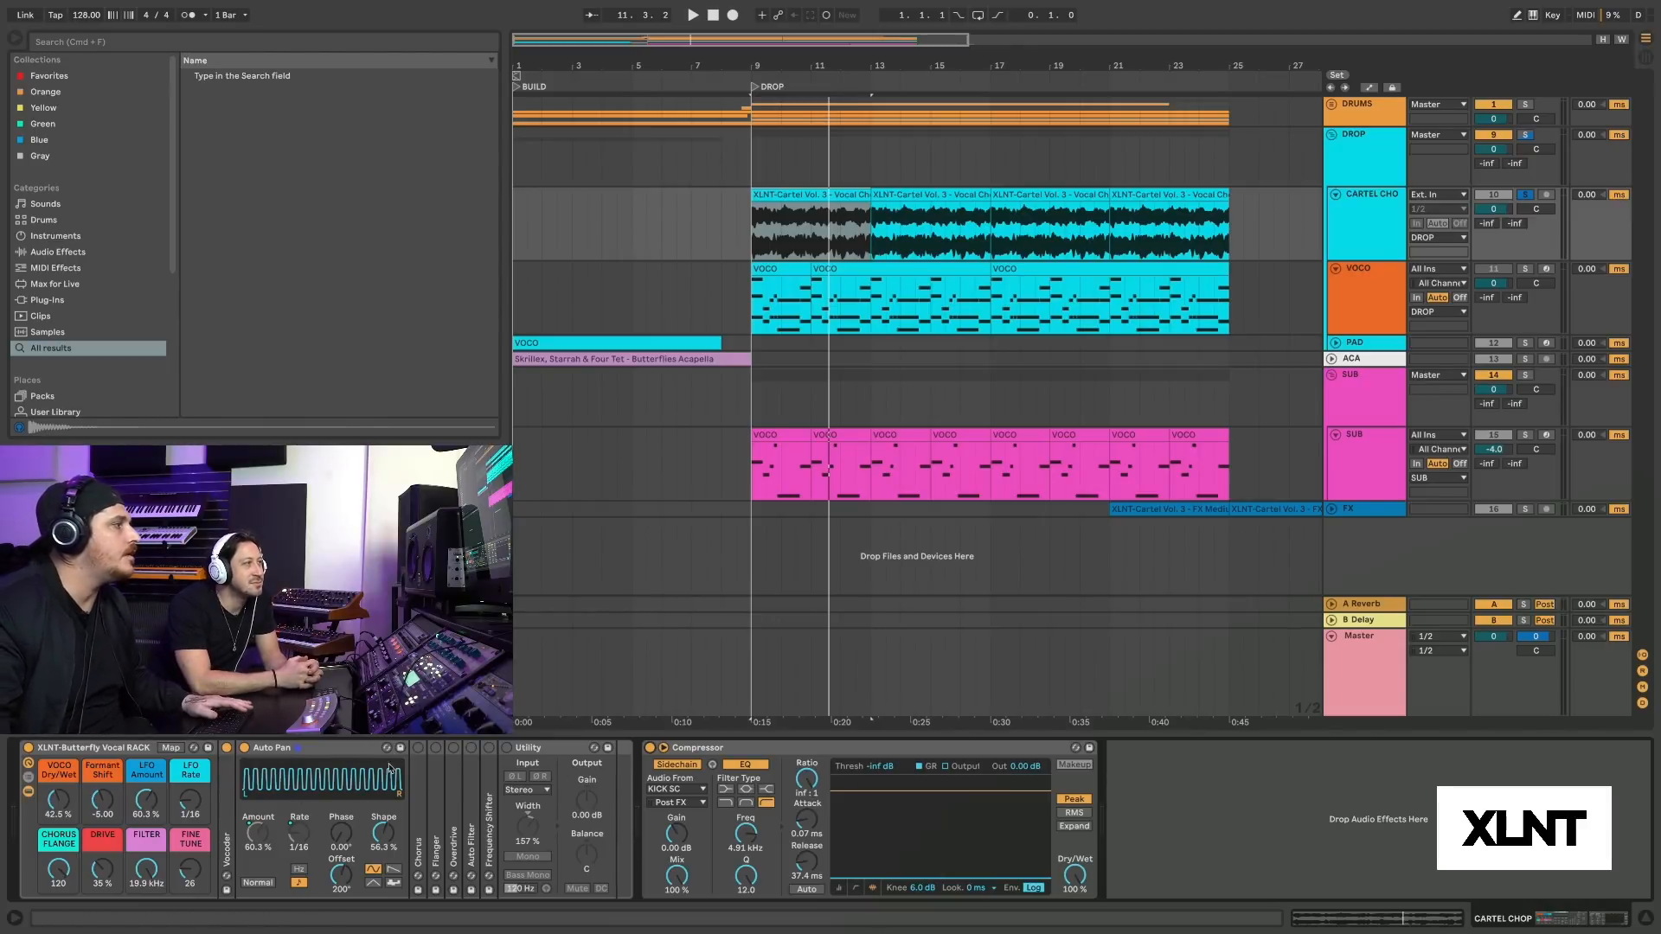
Expand and switch on the rack's Chorus and Flanger, fold Auto Pan, and play the chop.
{"action": "double_click", "coordinate": [417, 772]}
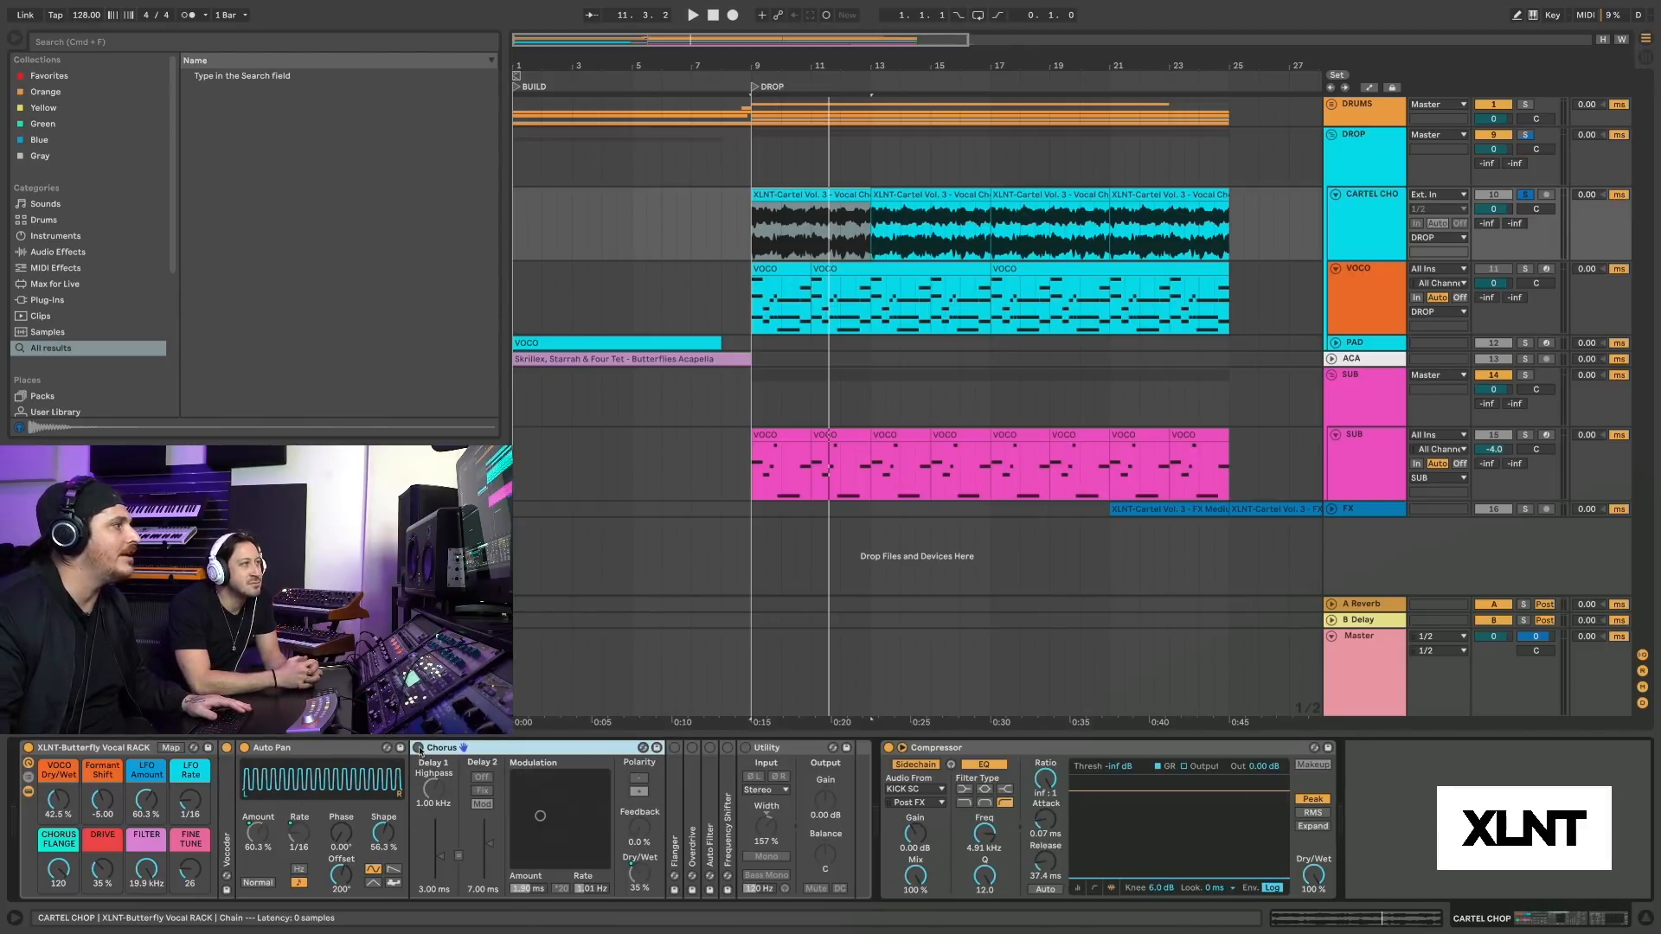
{"action": "double_click", "coordinate": [676, 775]}
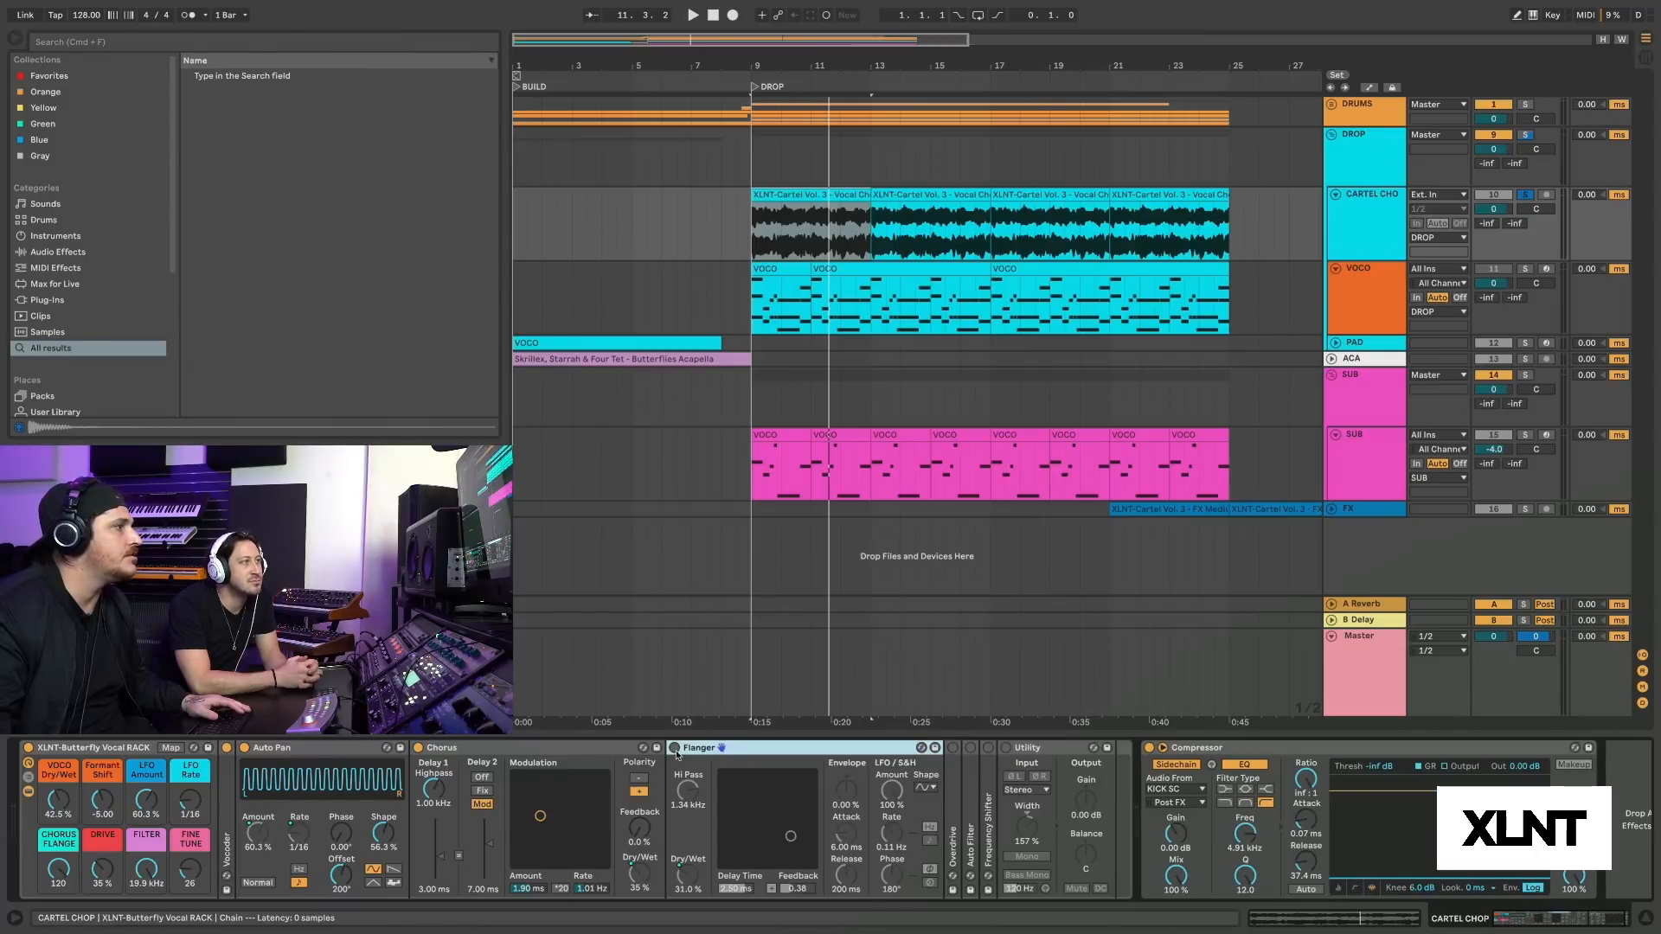
{"action": "double_click", "coordinate": [333, 746]}
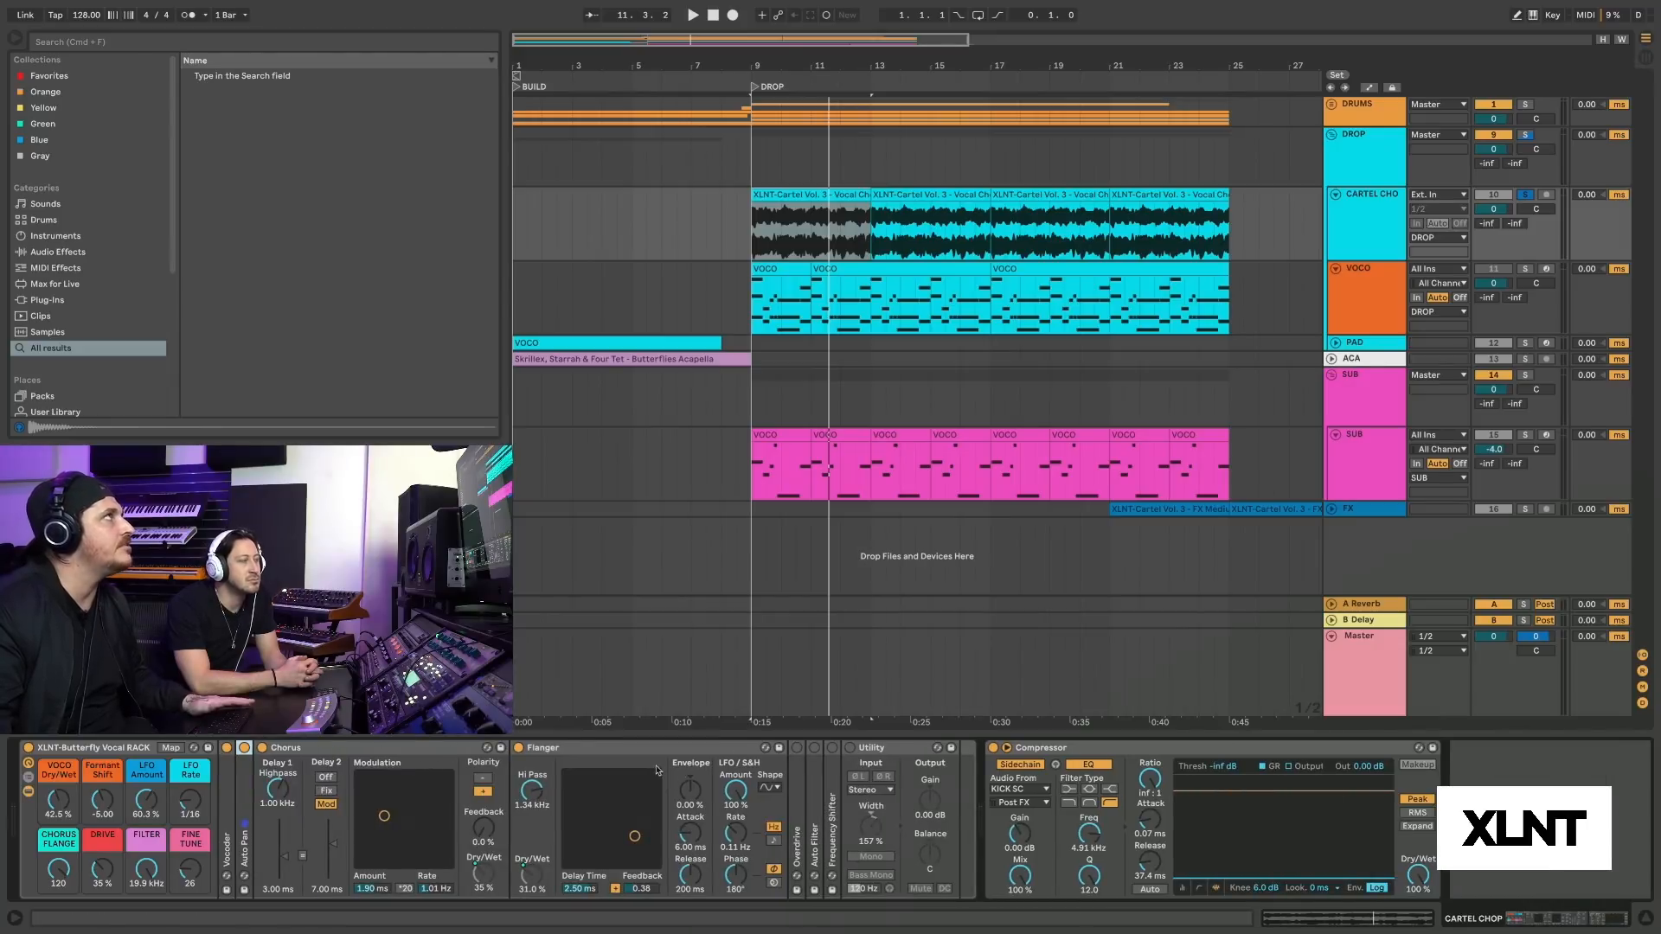
{"action": "key", "text": "space"}
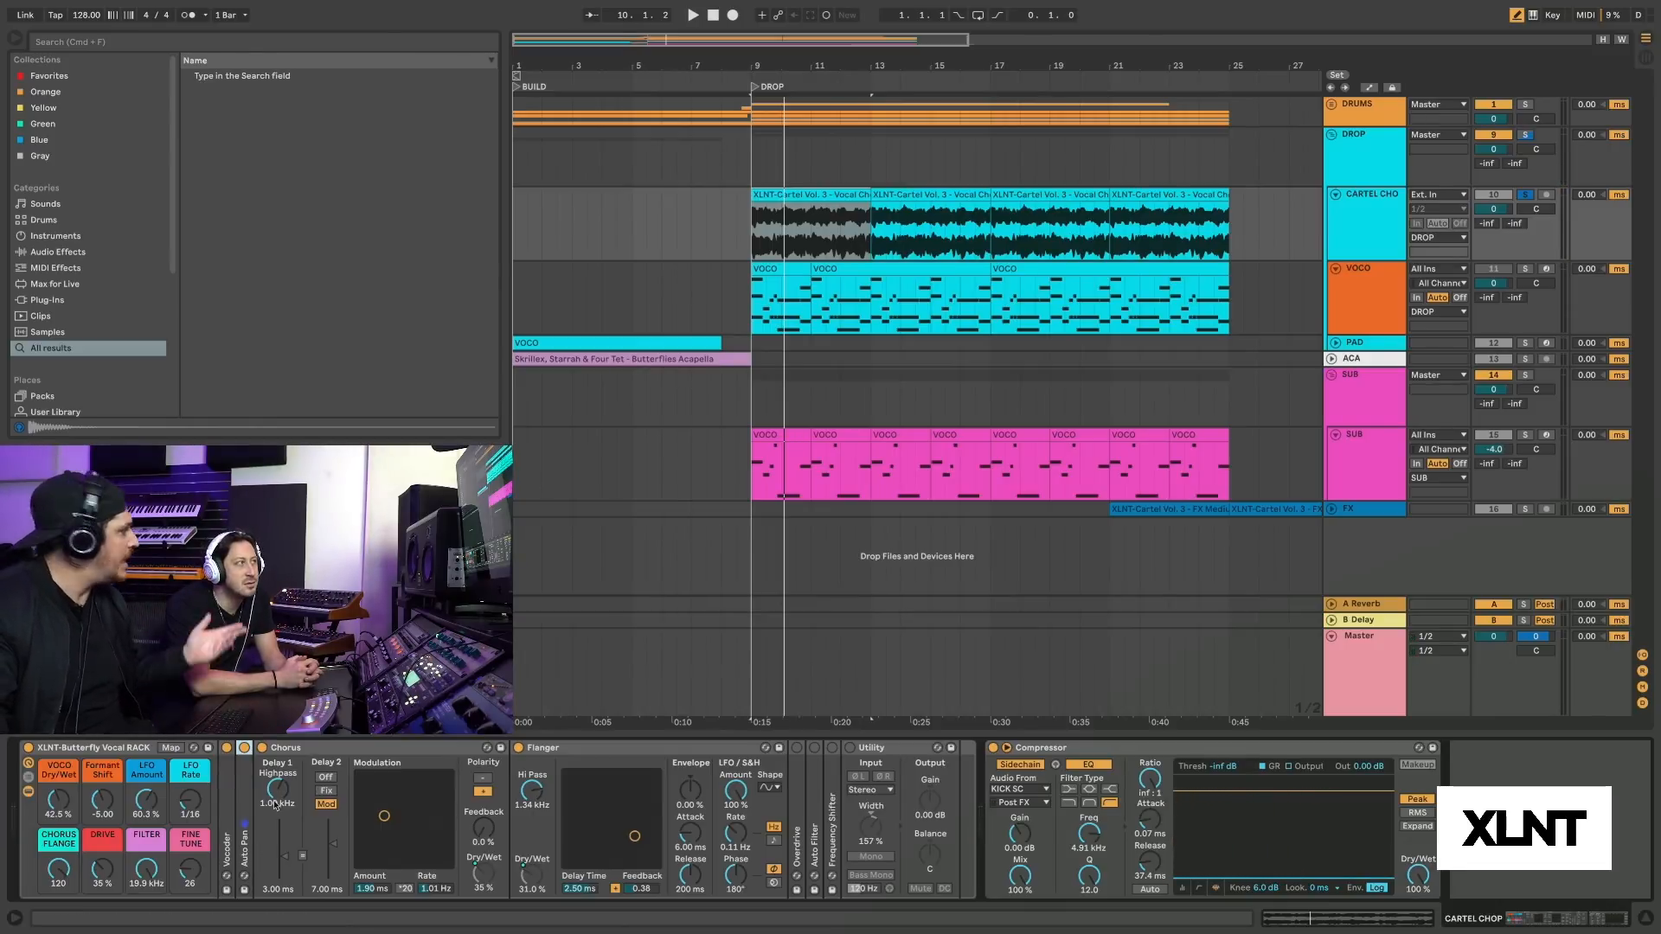
Fold the Chorus and Flanger, expand and switch on the Overdrive, and play the chop.
{"action": "double_click", "coordinate": [362, 749]}
{"action": "double_click", "coordinate": [361, 749]}
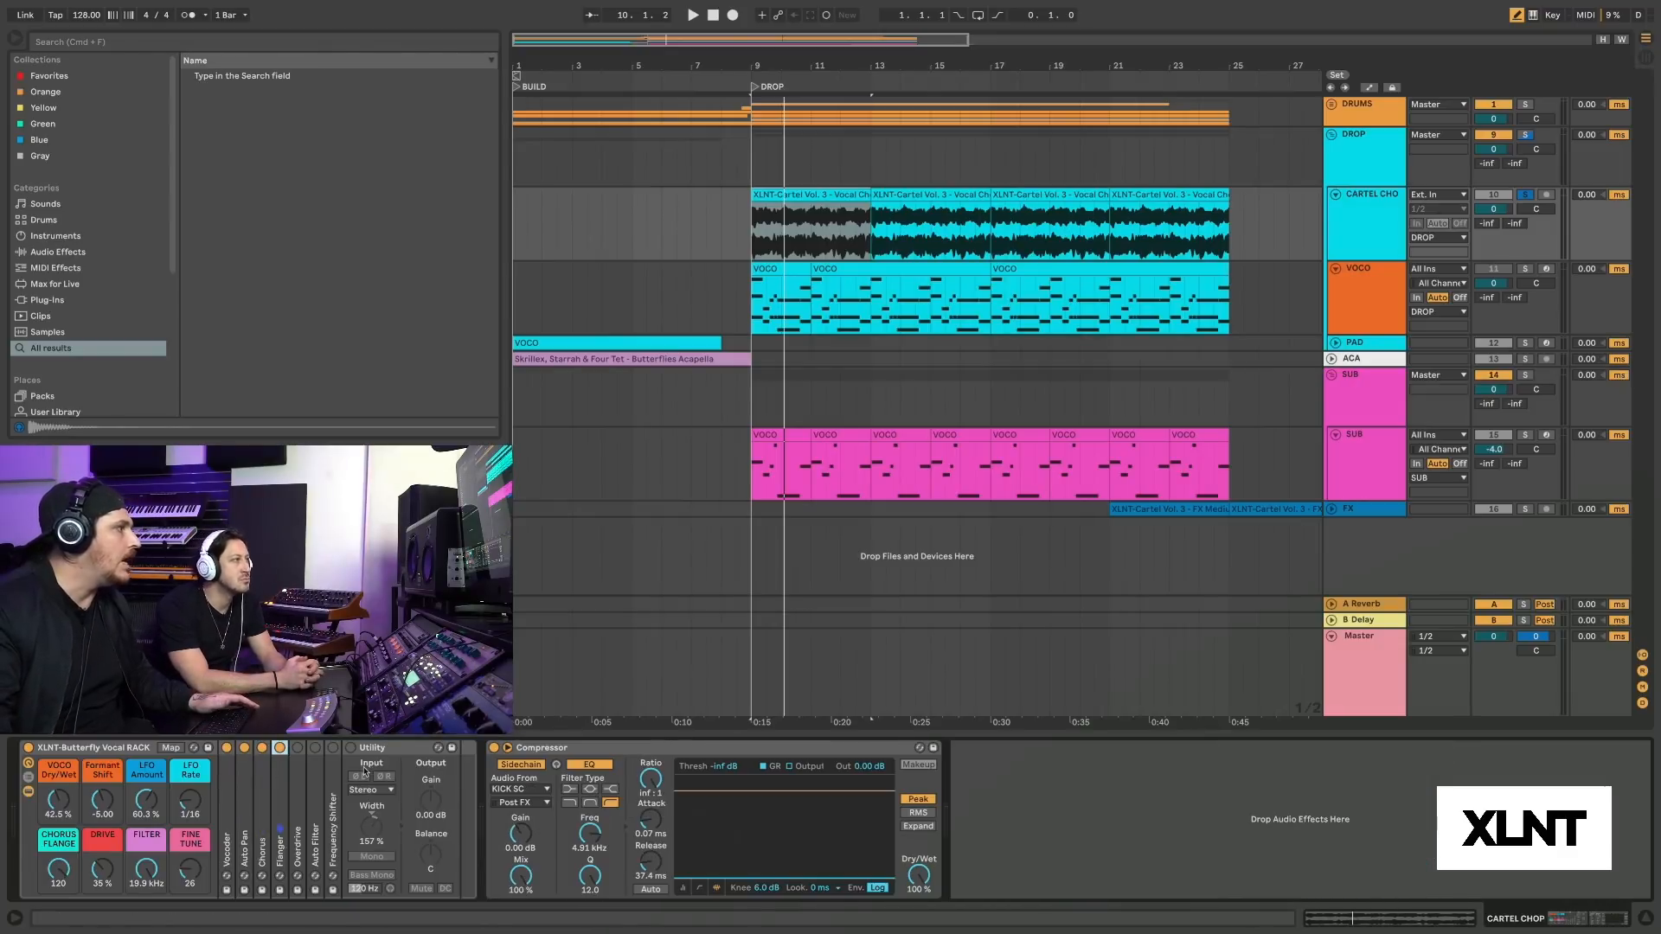
{"action": "double_click", "coordinate": [297, 798]}
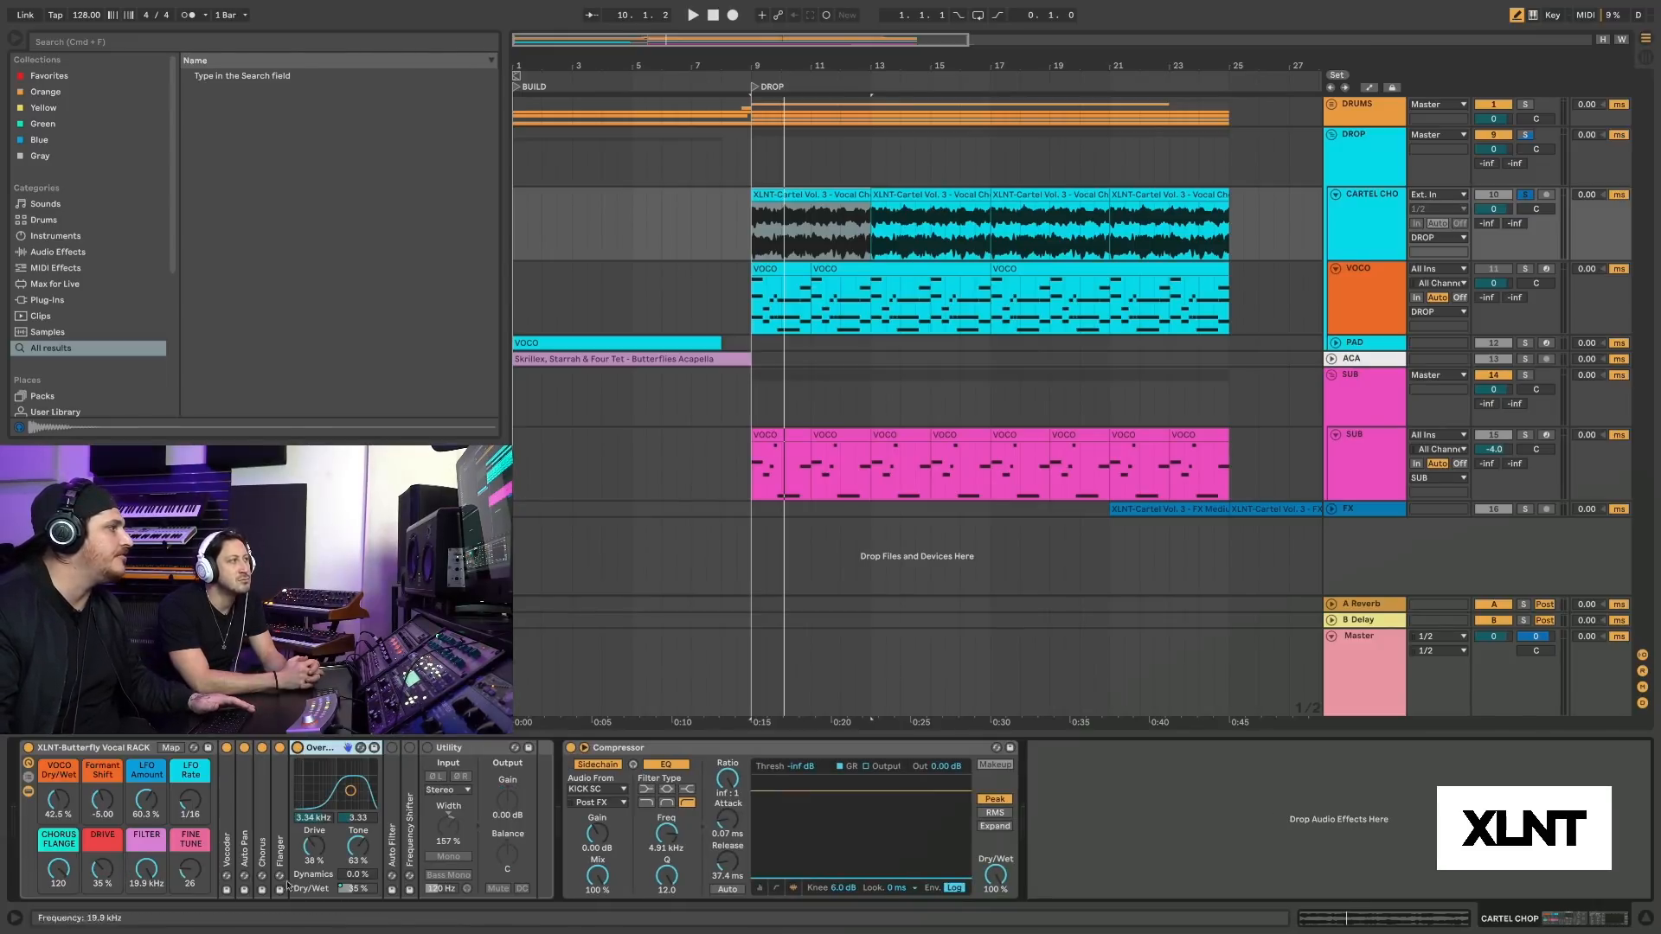
{"action": "key", "text": "space"}
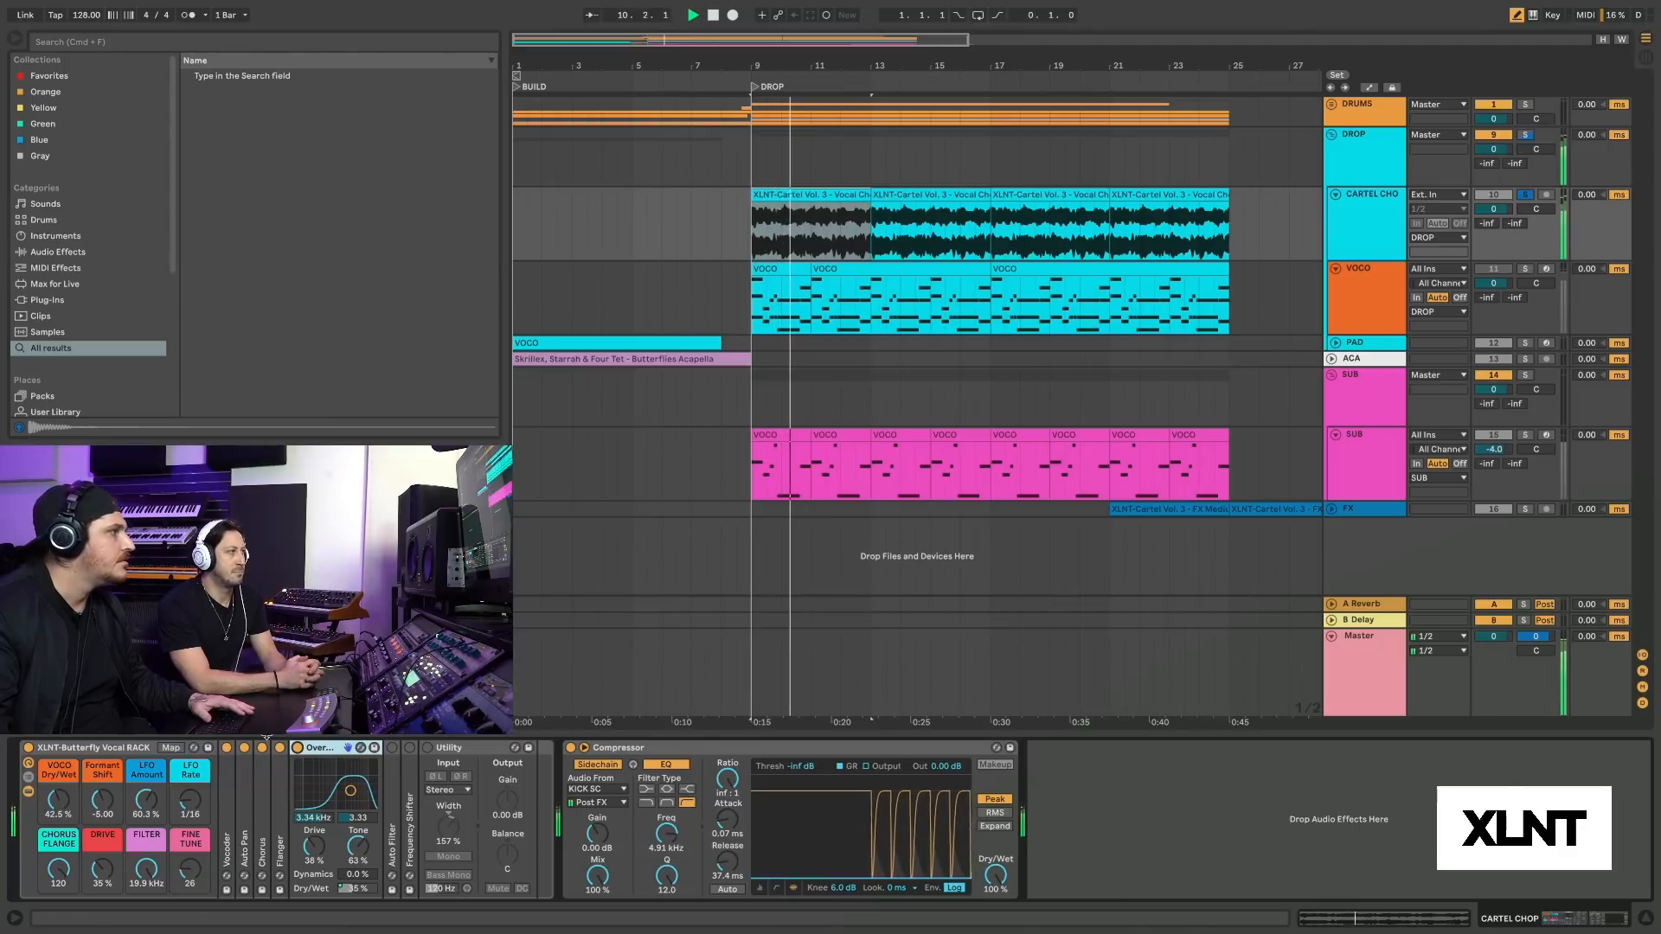
Fold the rack's Overdrive, and expand and switch on the Auto Filter.
{"action": "double_click", "coordinate": [305, 747]}
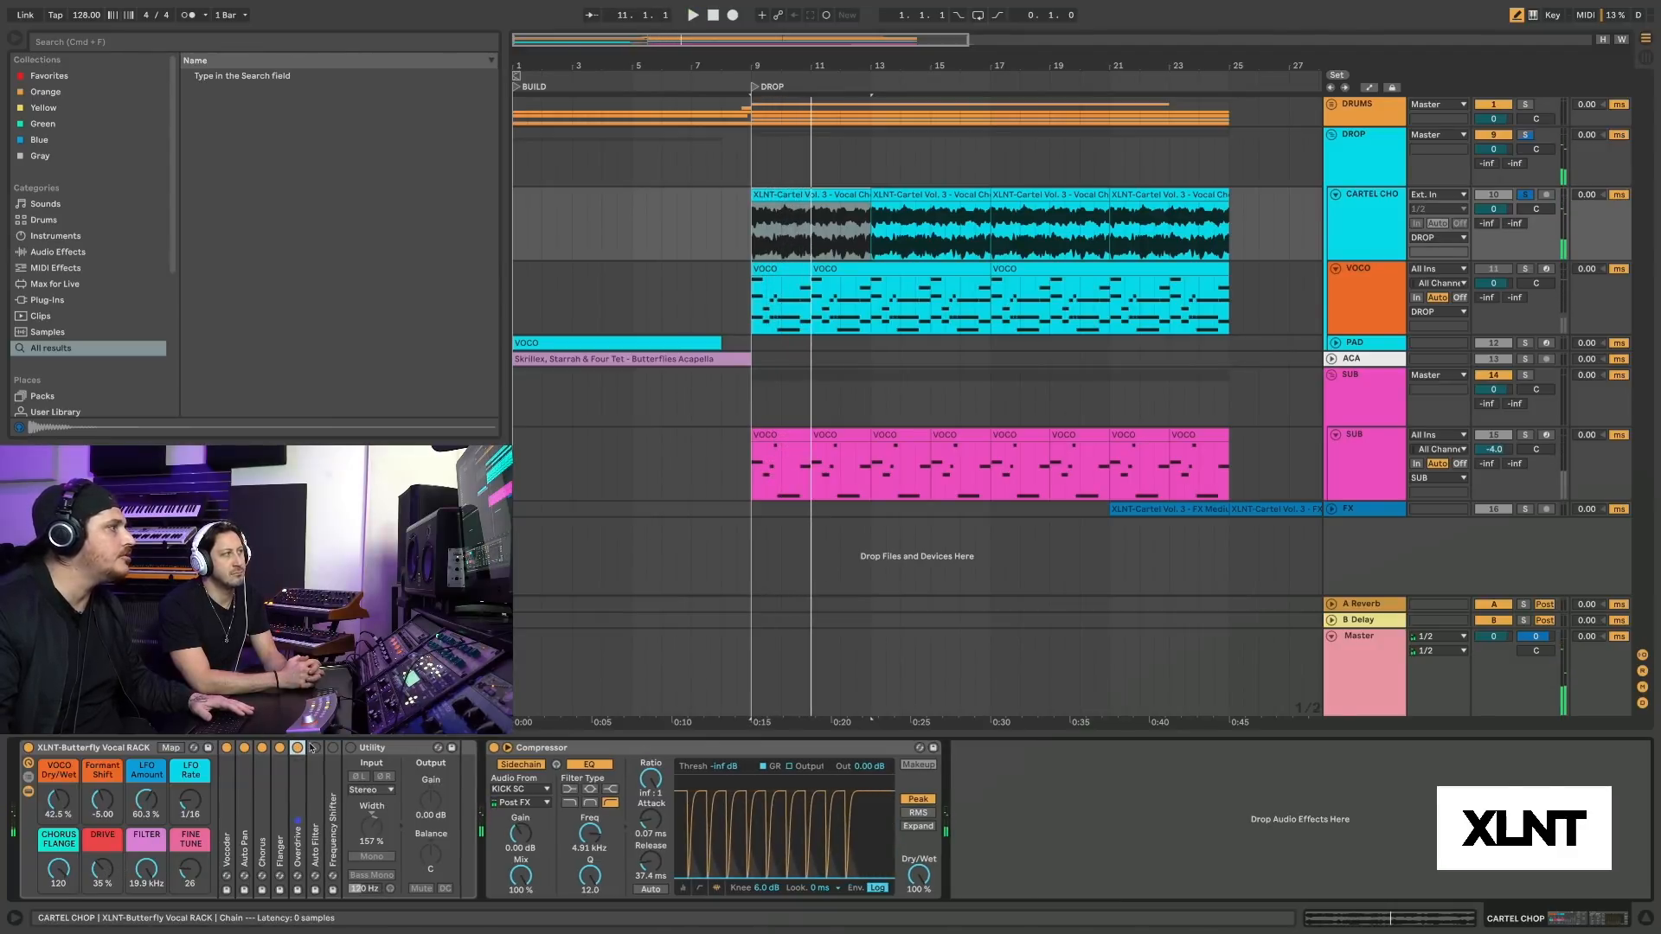
{"action": "double_click", "coordinate": [324, 767]}
{"action": "left_click", "coordinate": [316, 748]}
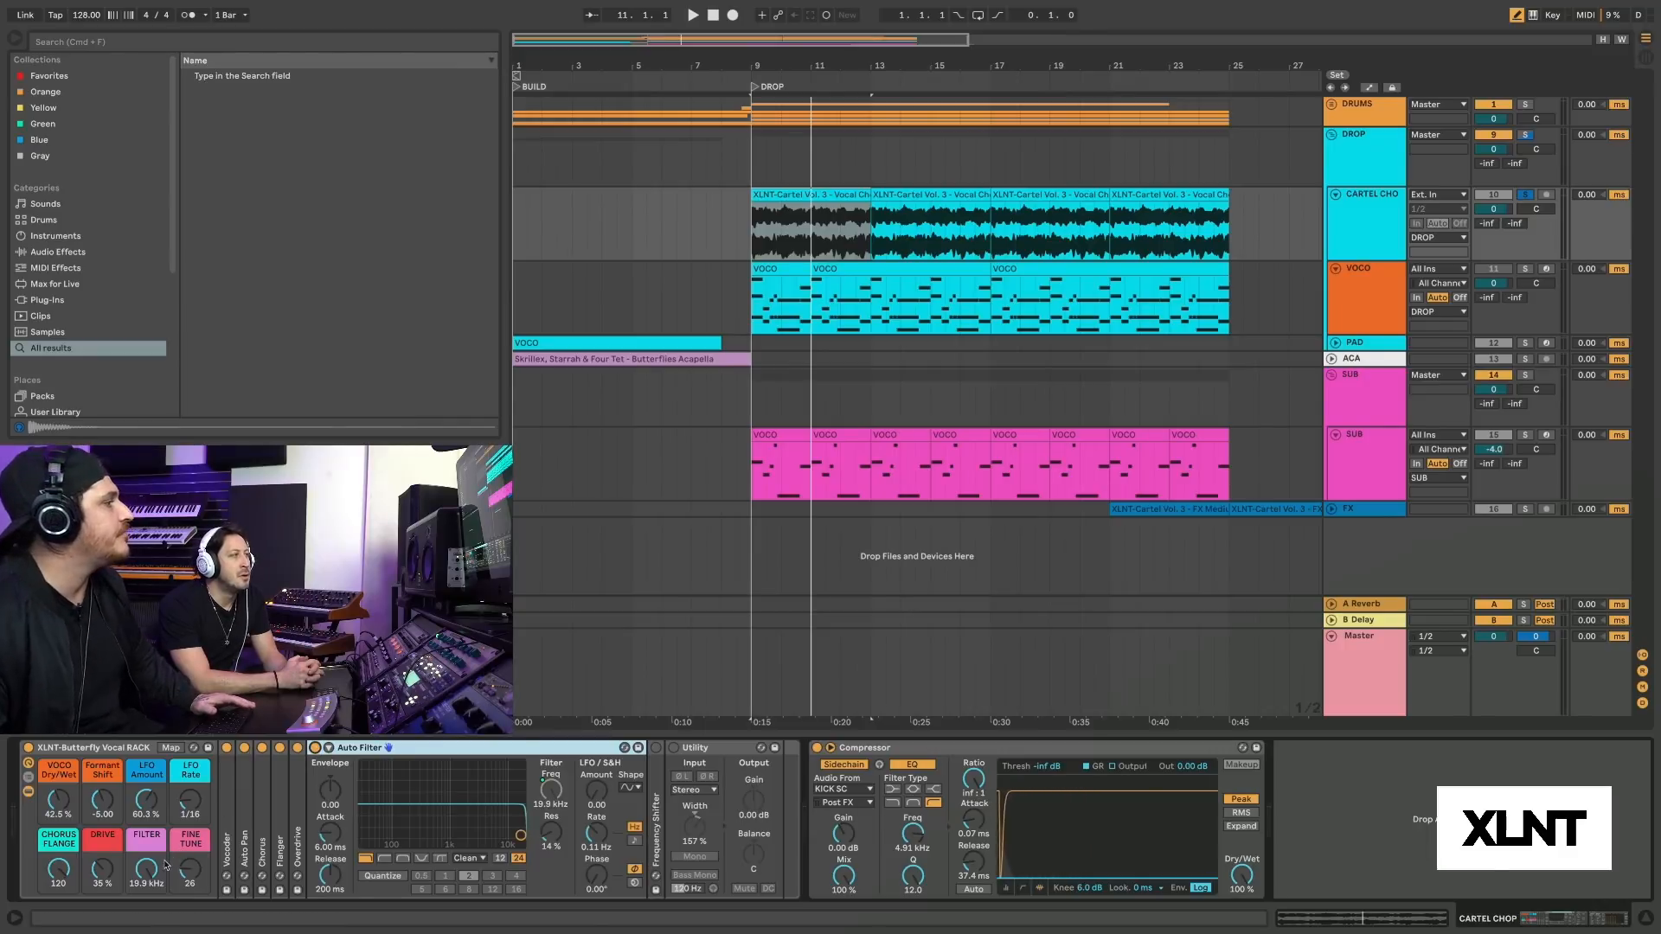
Audition the rack's Filter macro at about 1.7 kHz, reset it to 19.9 kHz, and fold the Auto Filter.
{"action": "left_click_drag", "start_coordinate": [151, 869], "coordinate": [146, 884]}
{"action": "key", "text": "space"}
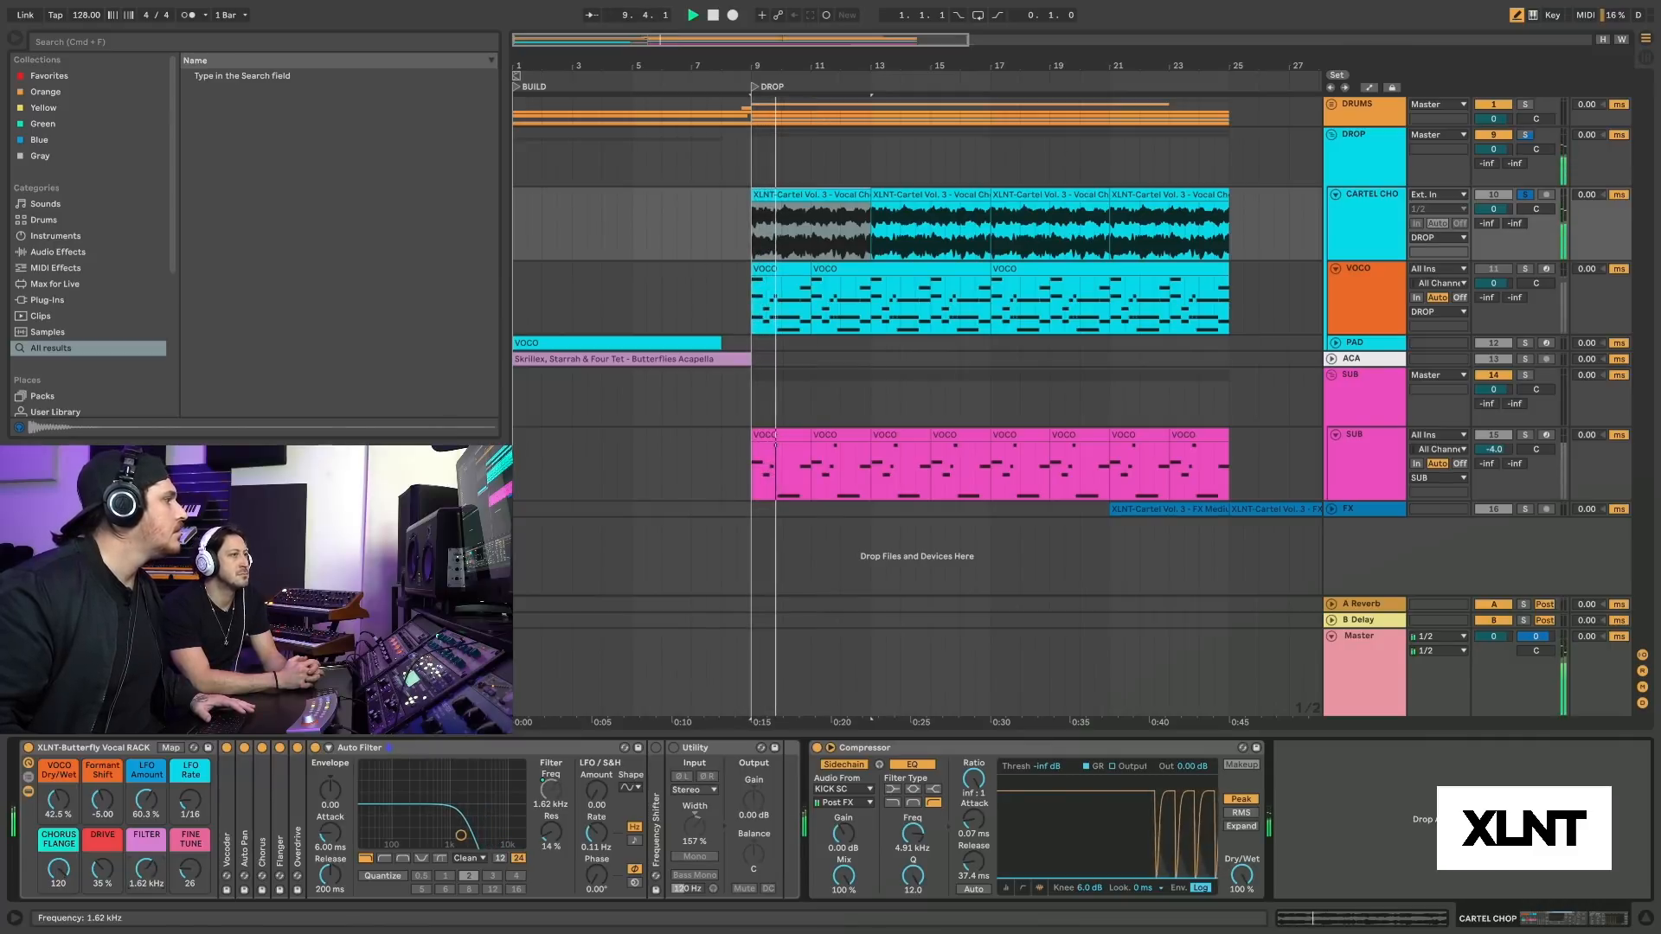
{"action": "key", "text": "space"}
{"action": "left_click_drag", "start_coordinate": [146, 869], "coordinate": [146, 869]}
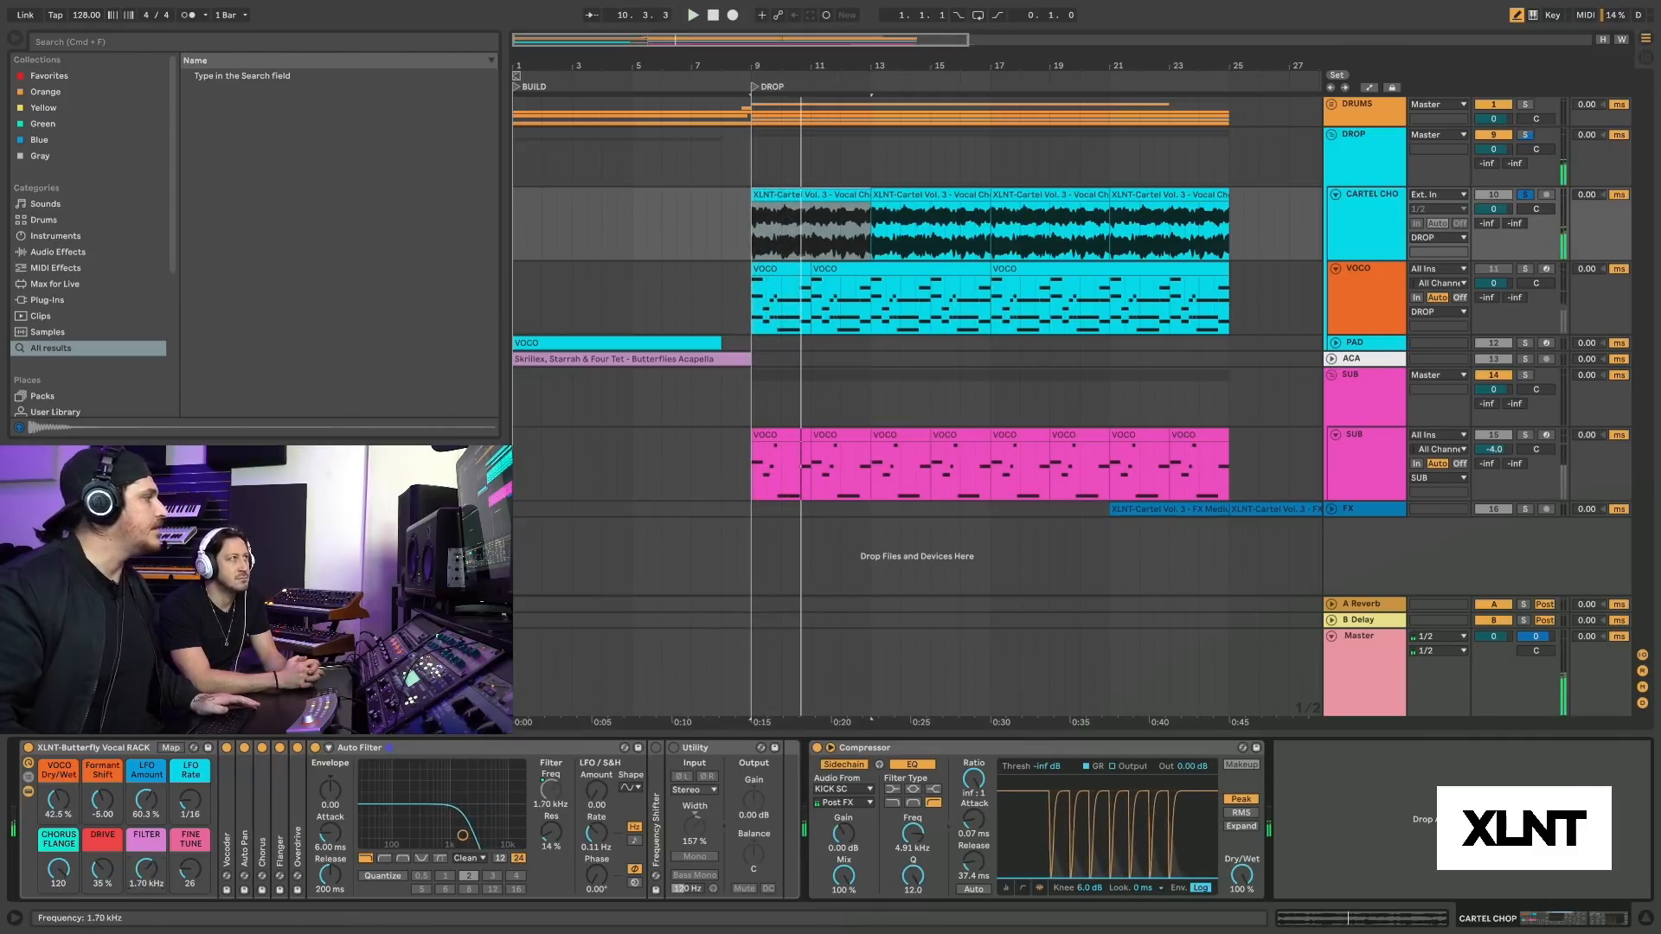
{"action": "left_click", "coordinate": [551, 748]}
{"action": "key", "text": "Delete"}
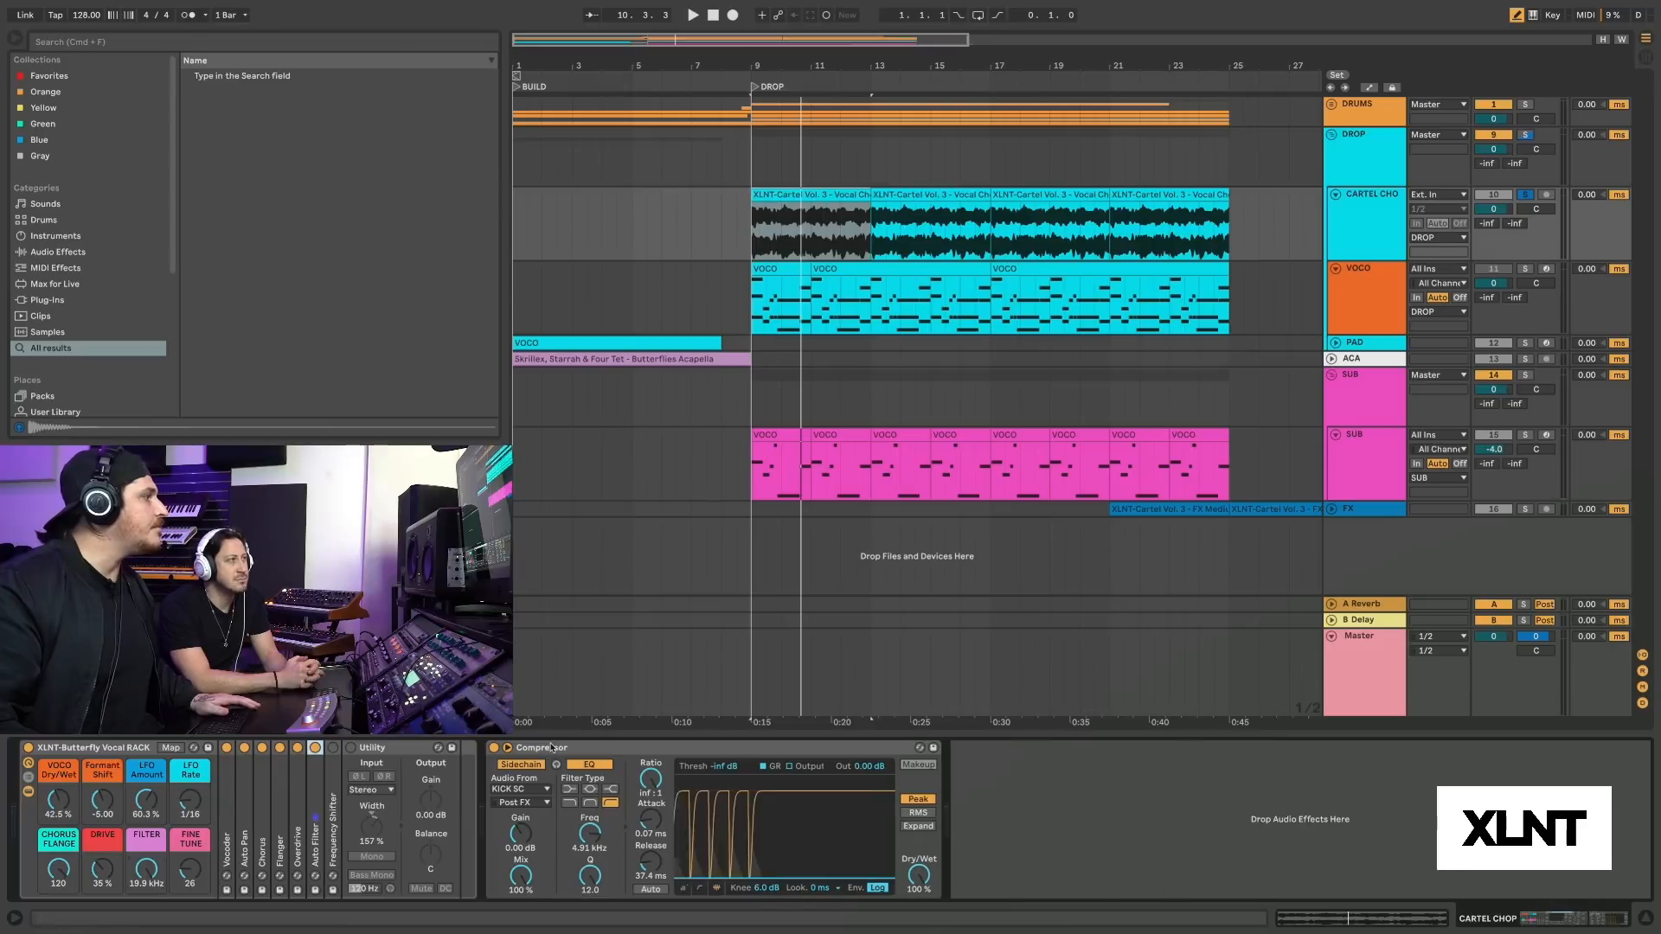
Expand and switch on the rack's Frequency Shifter, and play the chop.
{"action": "left_click", "coordinate": [335, 768]}
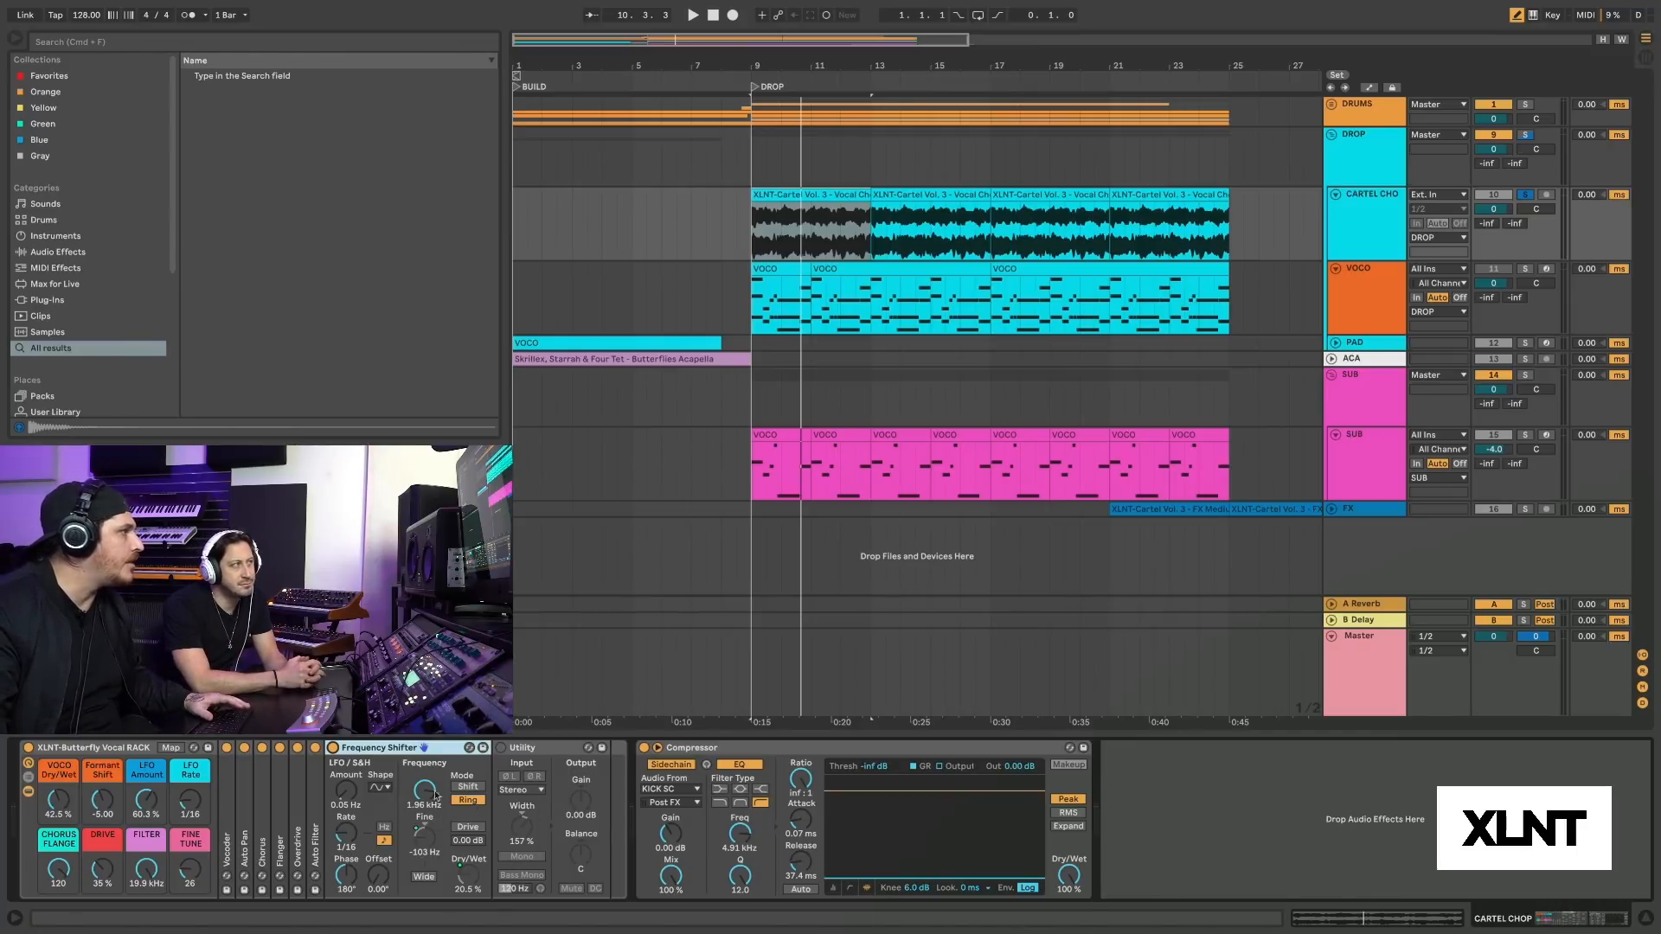
{"action": "key", "text": "space"}
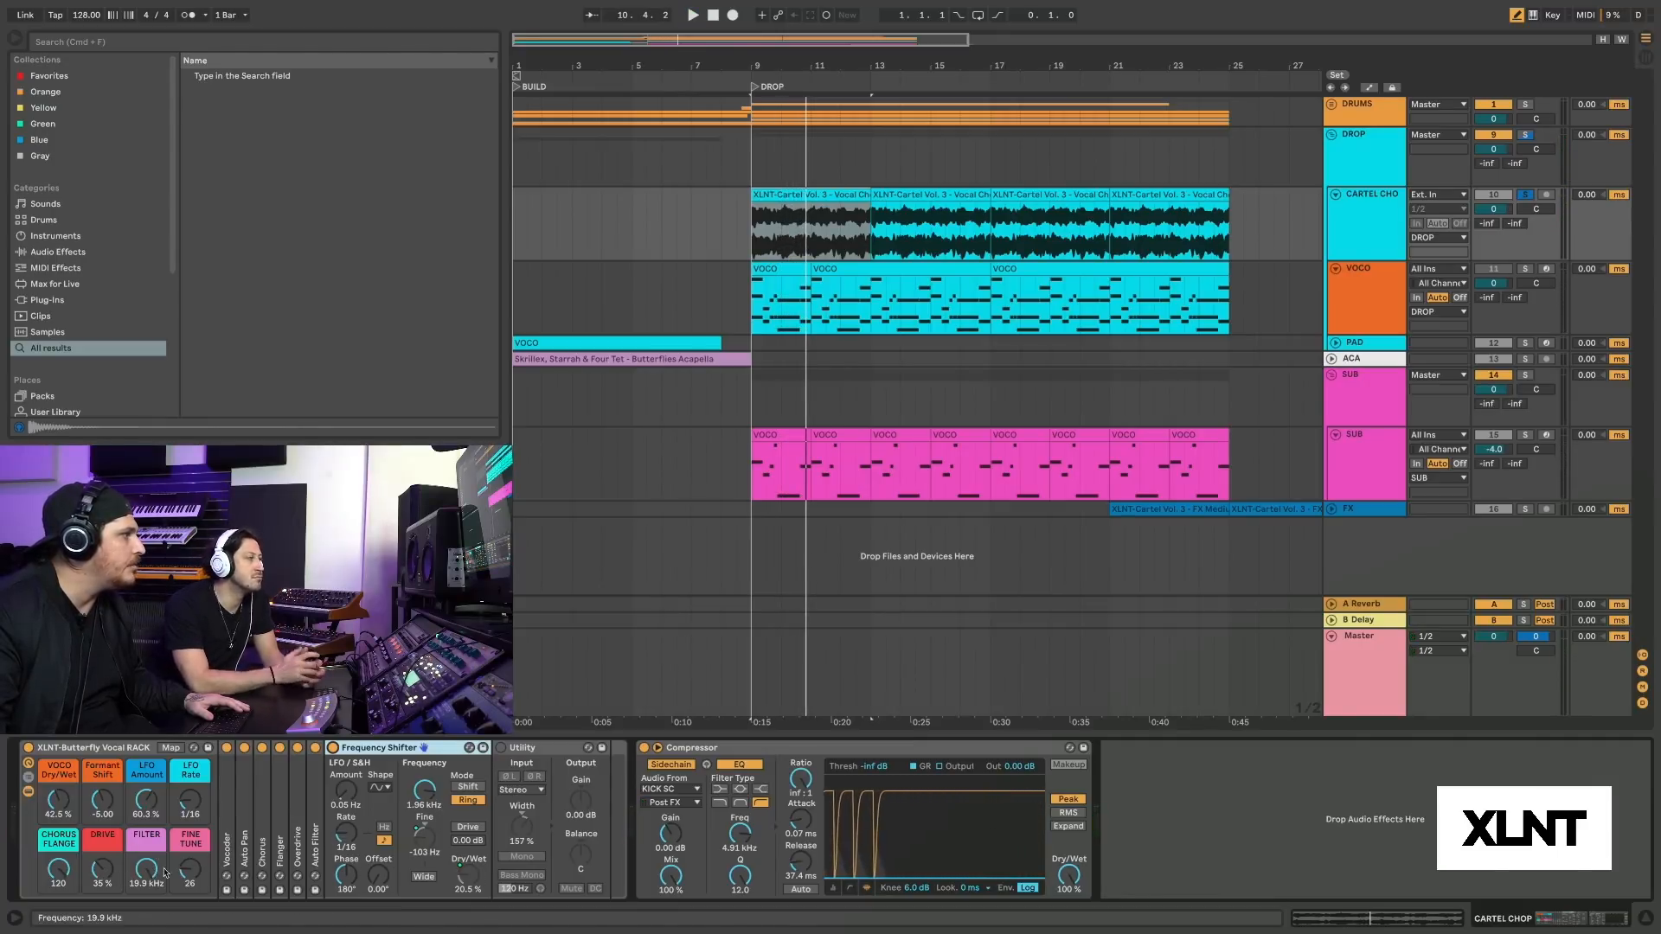
{"action": "key", "text": "space"}
Set the rack's Fine Tune macro to 43, play the chop, and fold the Frequency Shifter.
{"action": "mouse_move", "coordinate": [186, 873]}
{"action": "left_mouse_down"}
{"action": "mouse_move", "coordinate": [186, 807]}
{"action": "mouse_move", "coordinate": [186, 880]}
{"action": "mouse_move", "coordinate": [186, 858]}
{"action": "left_mouse_up"}
{"action": "key", "text": "space"}
{"action": "key", "text": "space"}
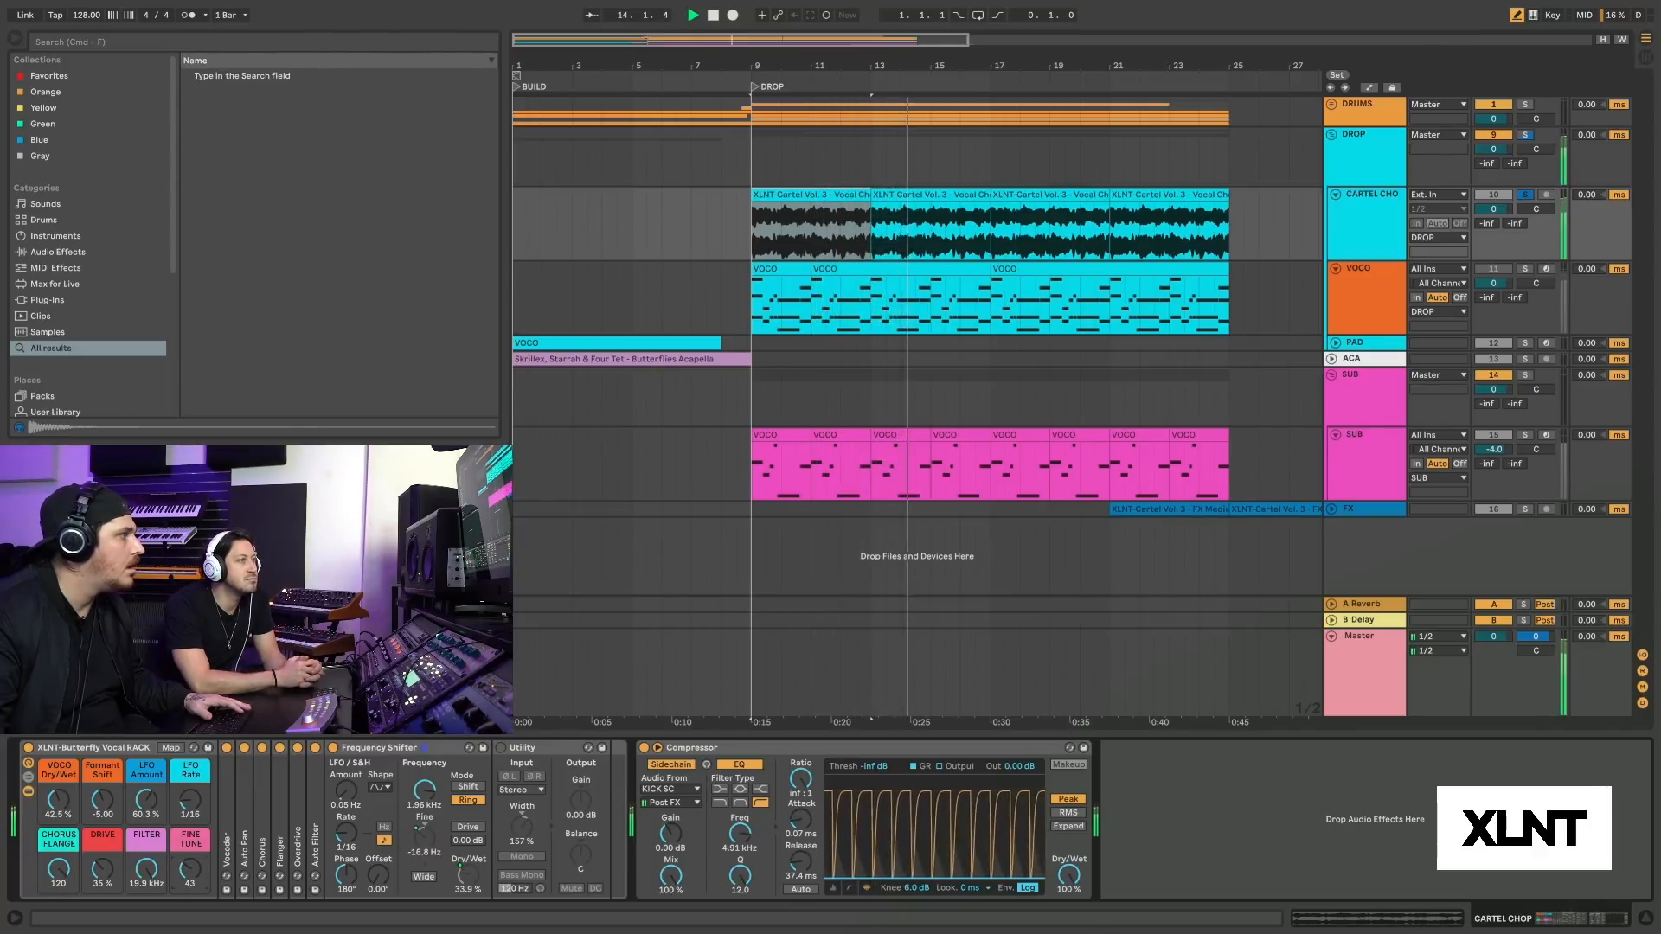
{"action": "key", "text": "space"}
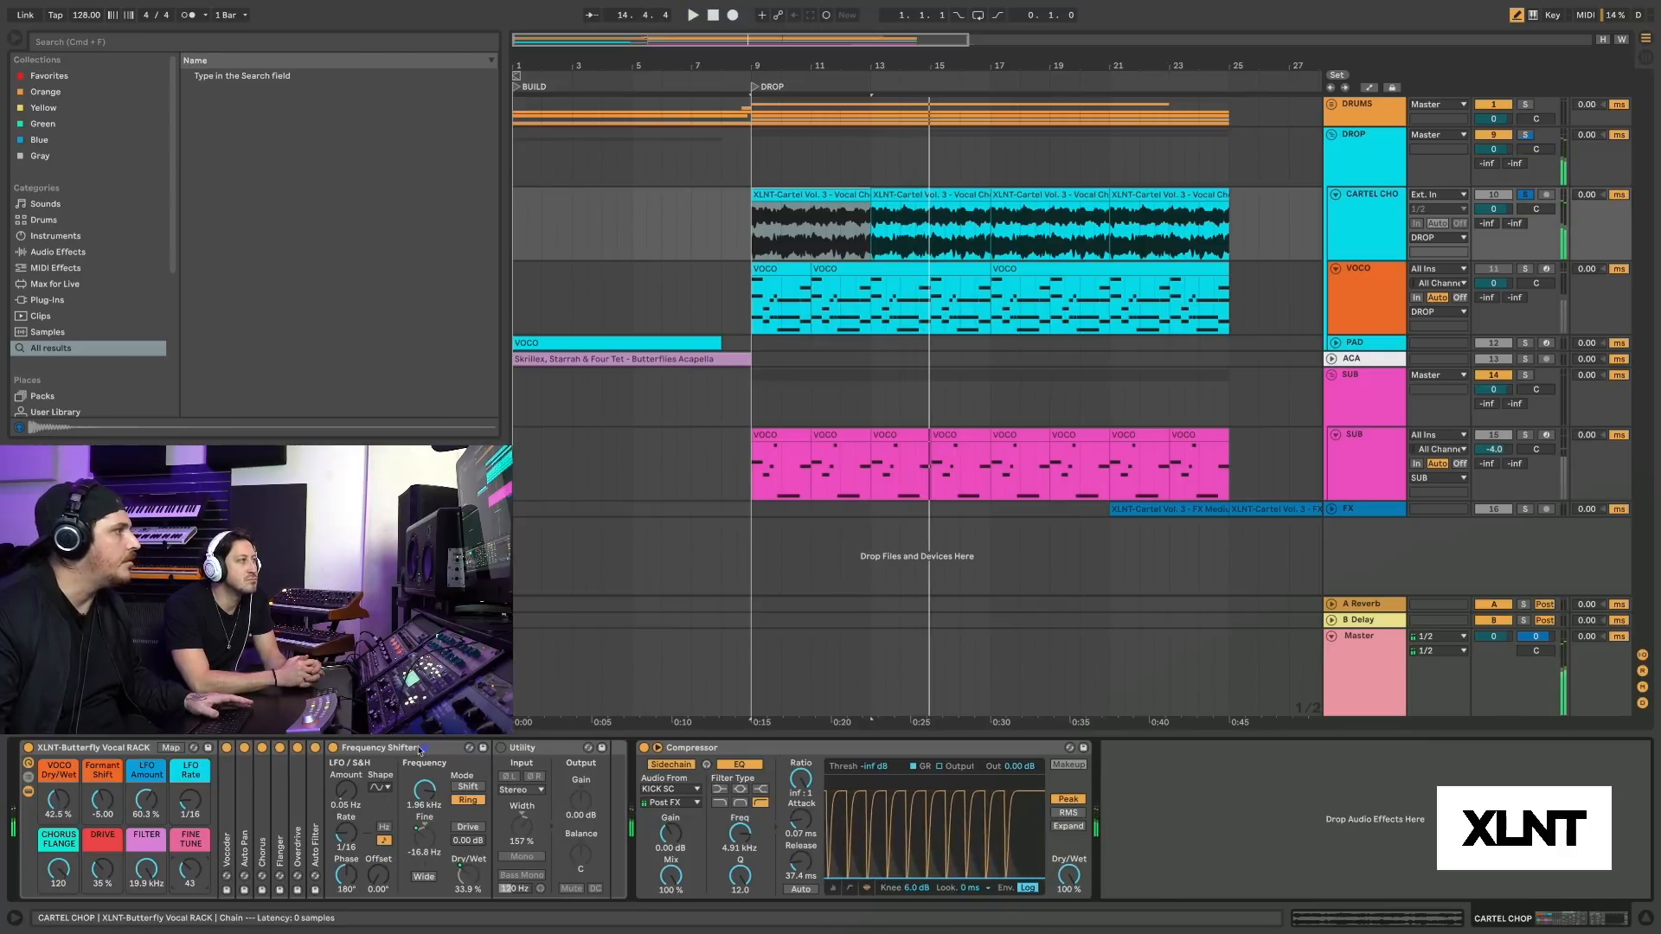
{"action": "double_click", "coordinate": [420, 749]}
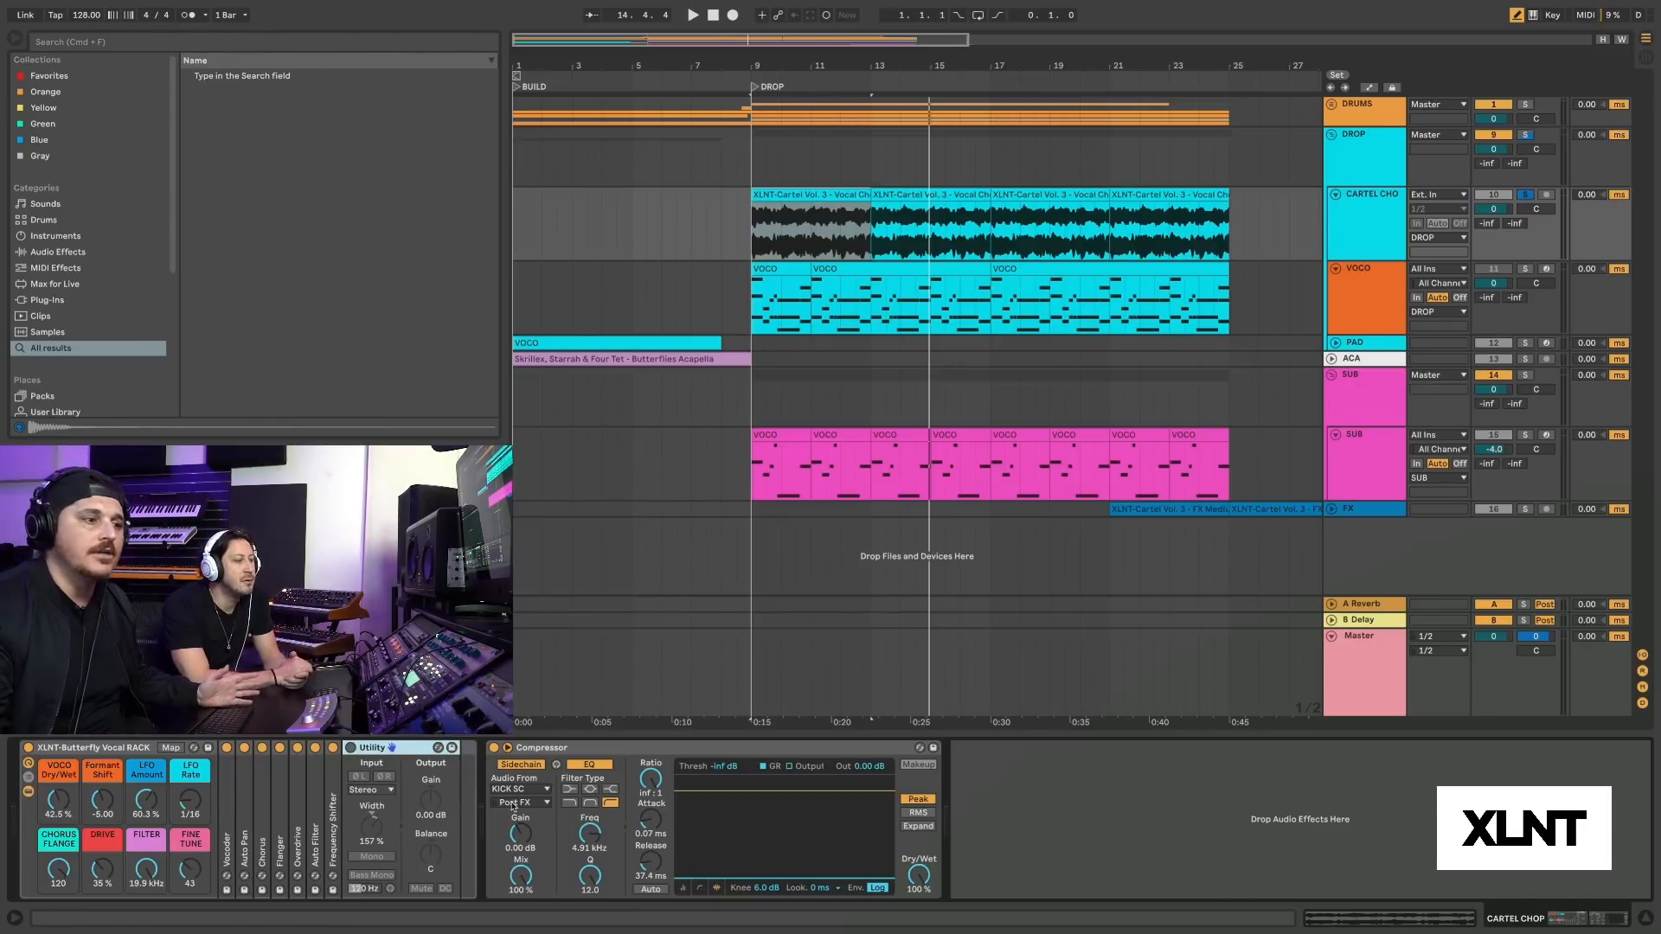
Switch on the Utility, play the soloed chop, and unsolo the CARTEL CHOP track.
{"action": "left_click", "coordinate": [349, 748]}
{"action": "key", "text": "space"}
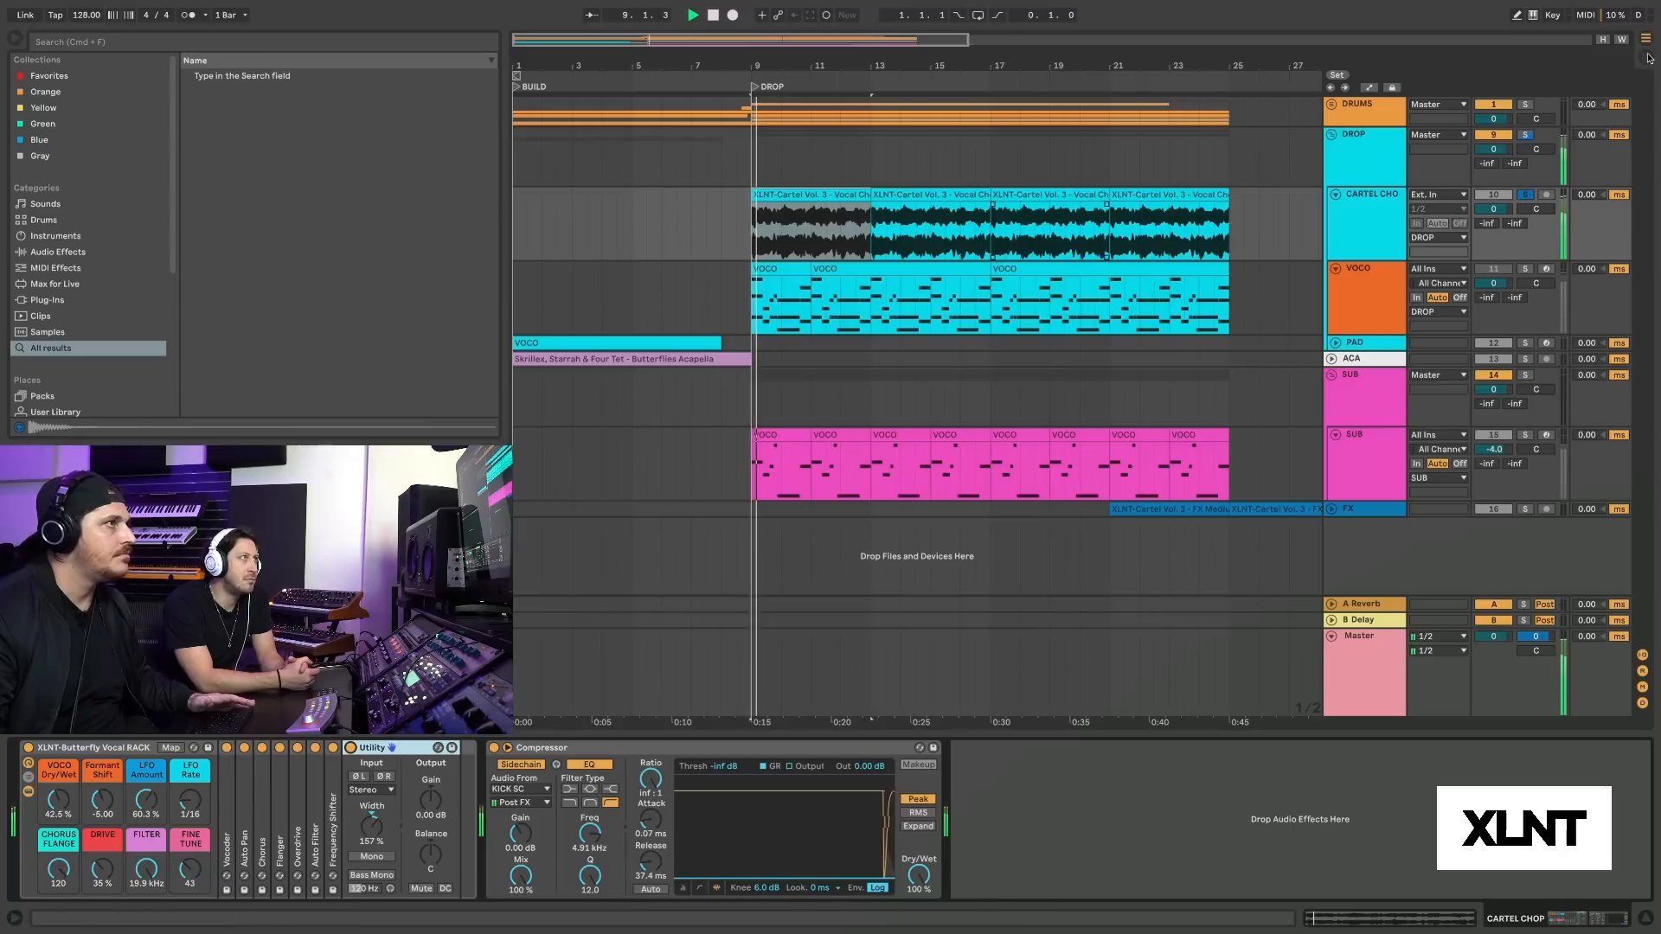
{"action": "left_click", "coordinate": [1524, 195]}
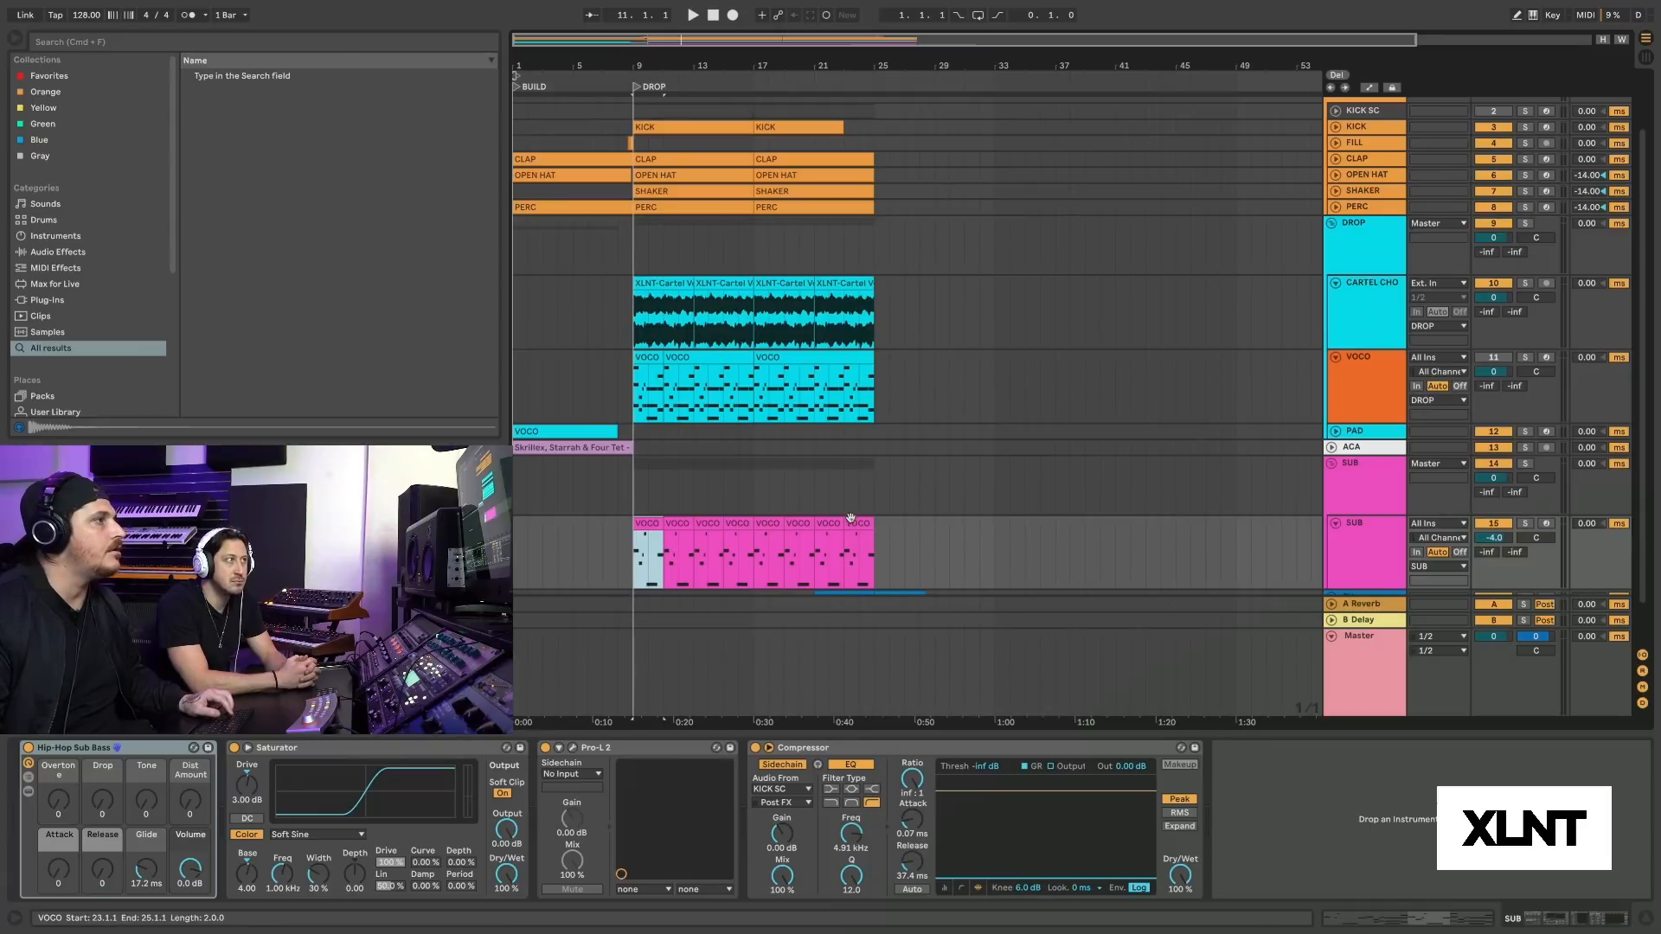
Play the drop with the CARTEL CHOP track deactivated, and reactivate the track.
{"action": "scroll", "coordinate": [1528, 513], "scroll_direction": "down", "scroll_amount": 1}
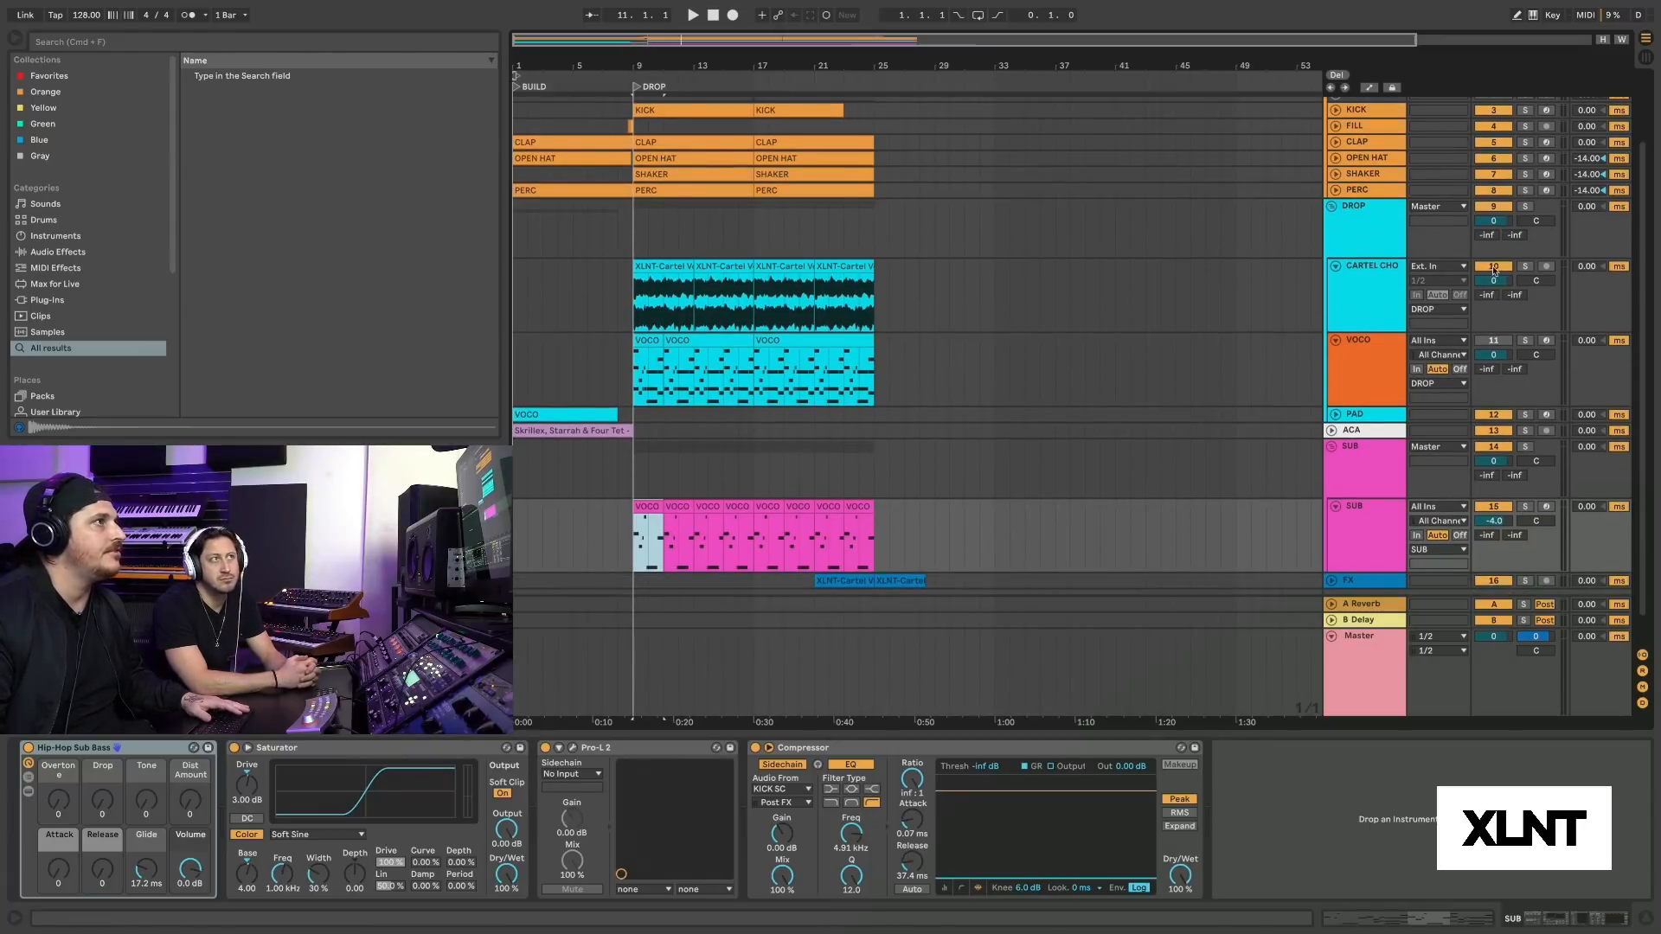
{"action": "left_click", "coordinate": [1495, 268]}
{"action": "key", "text": "space"}
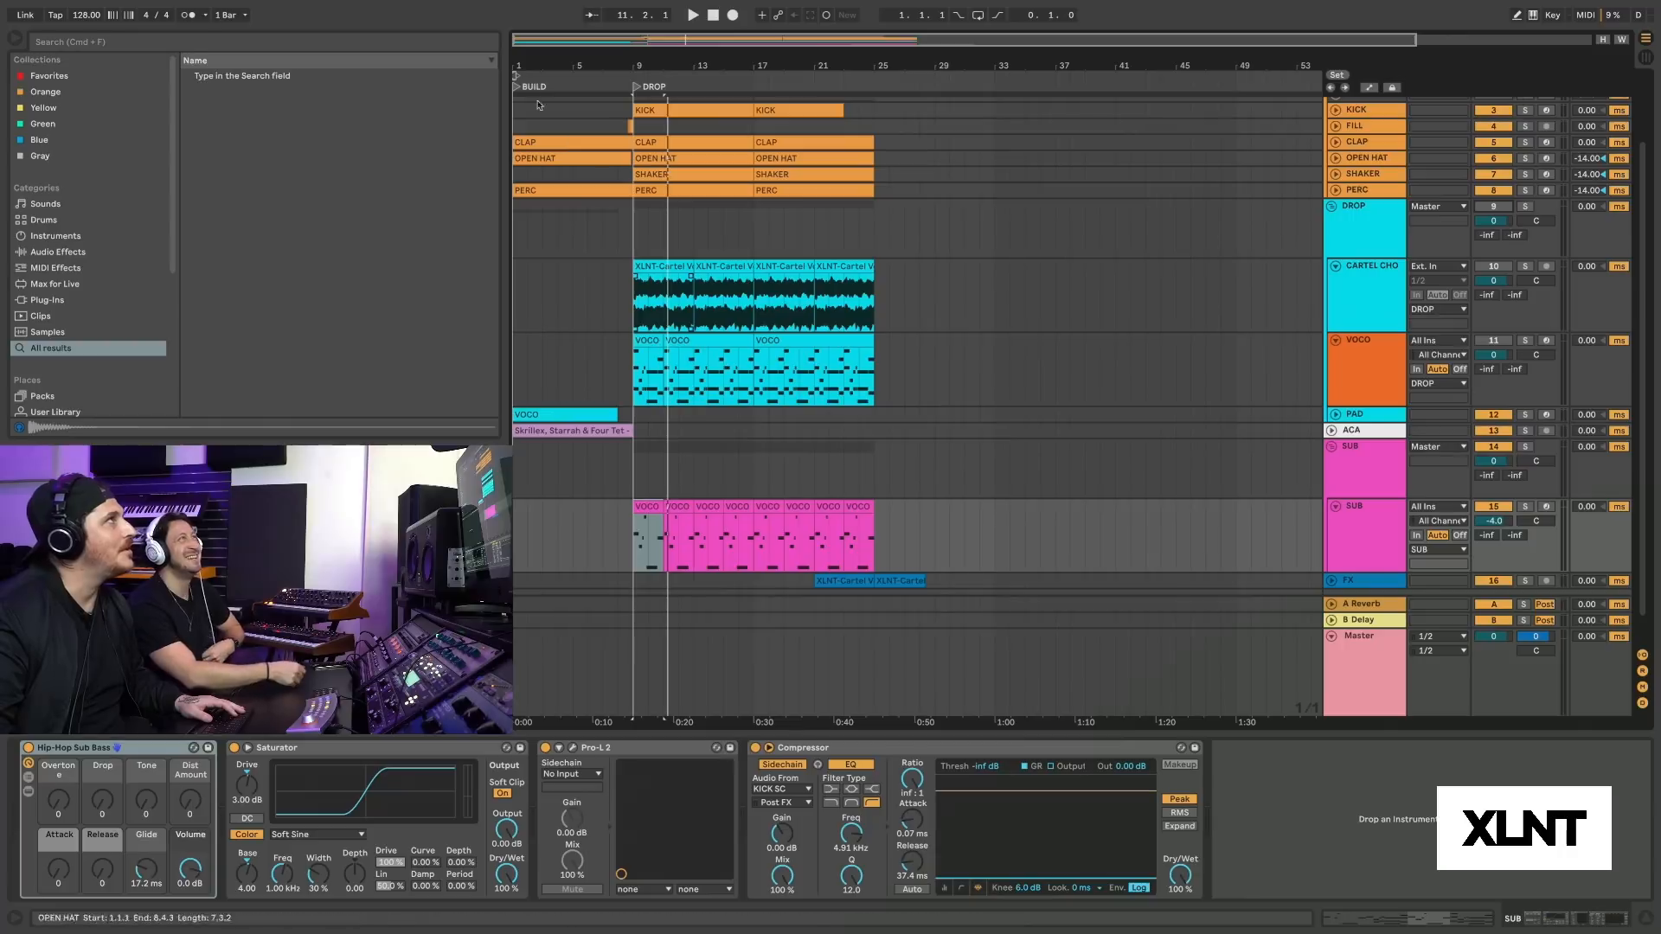
{"action": "key", "text": "plus"}
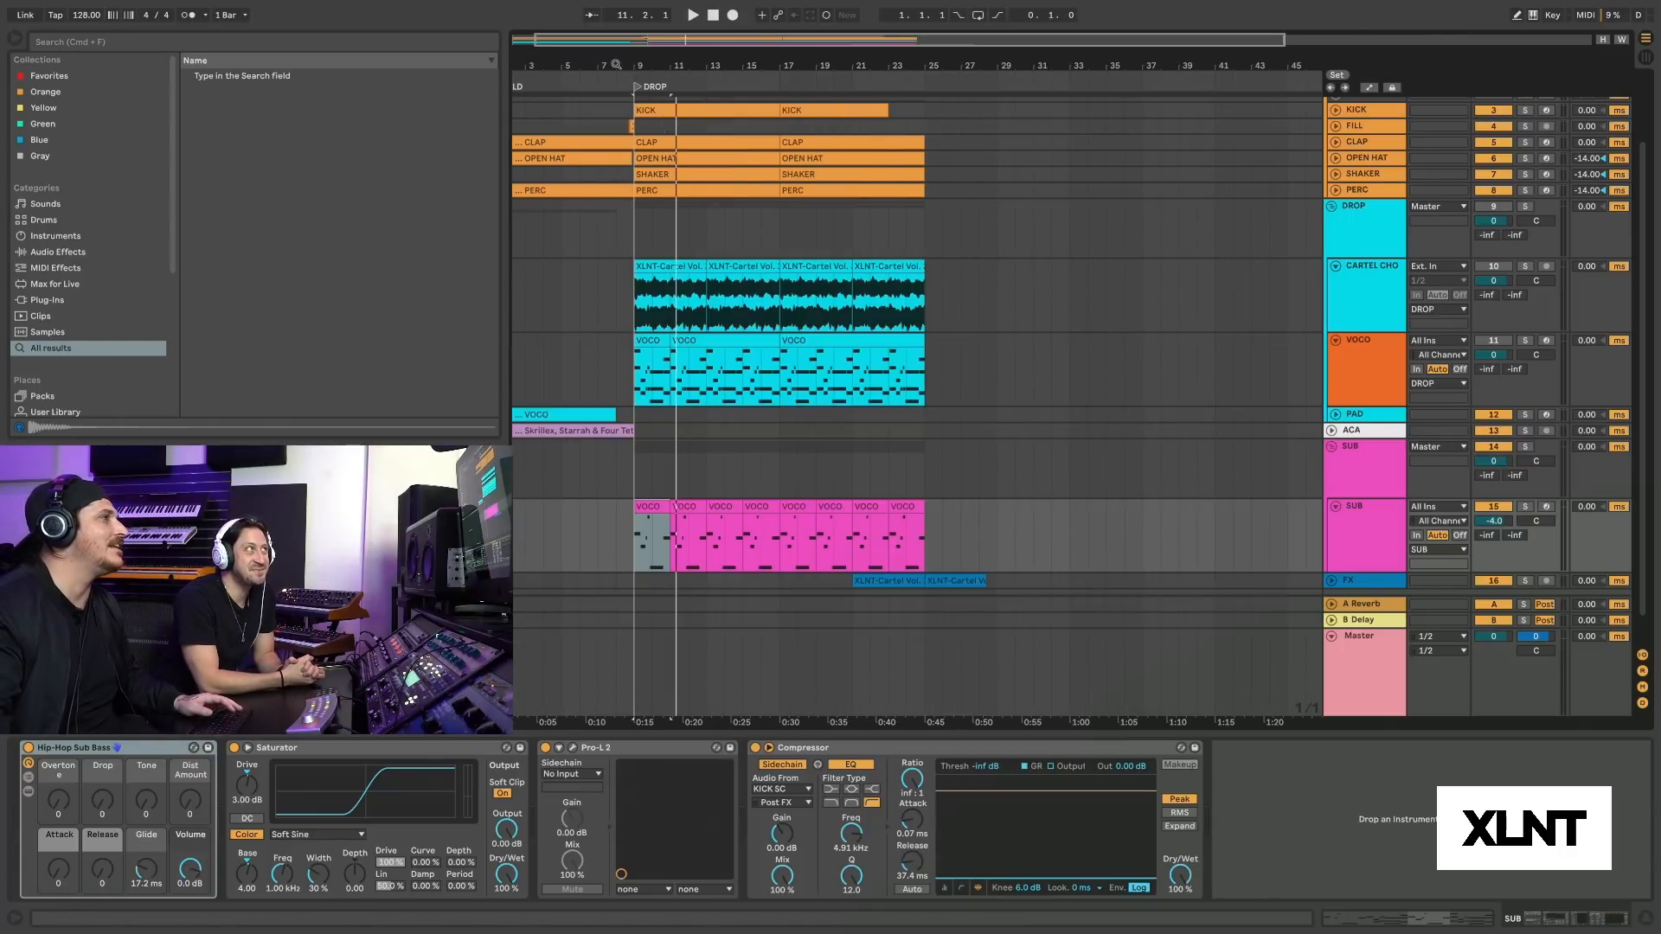
{"action": "key", "text": "plus"}
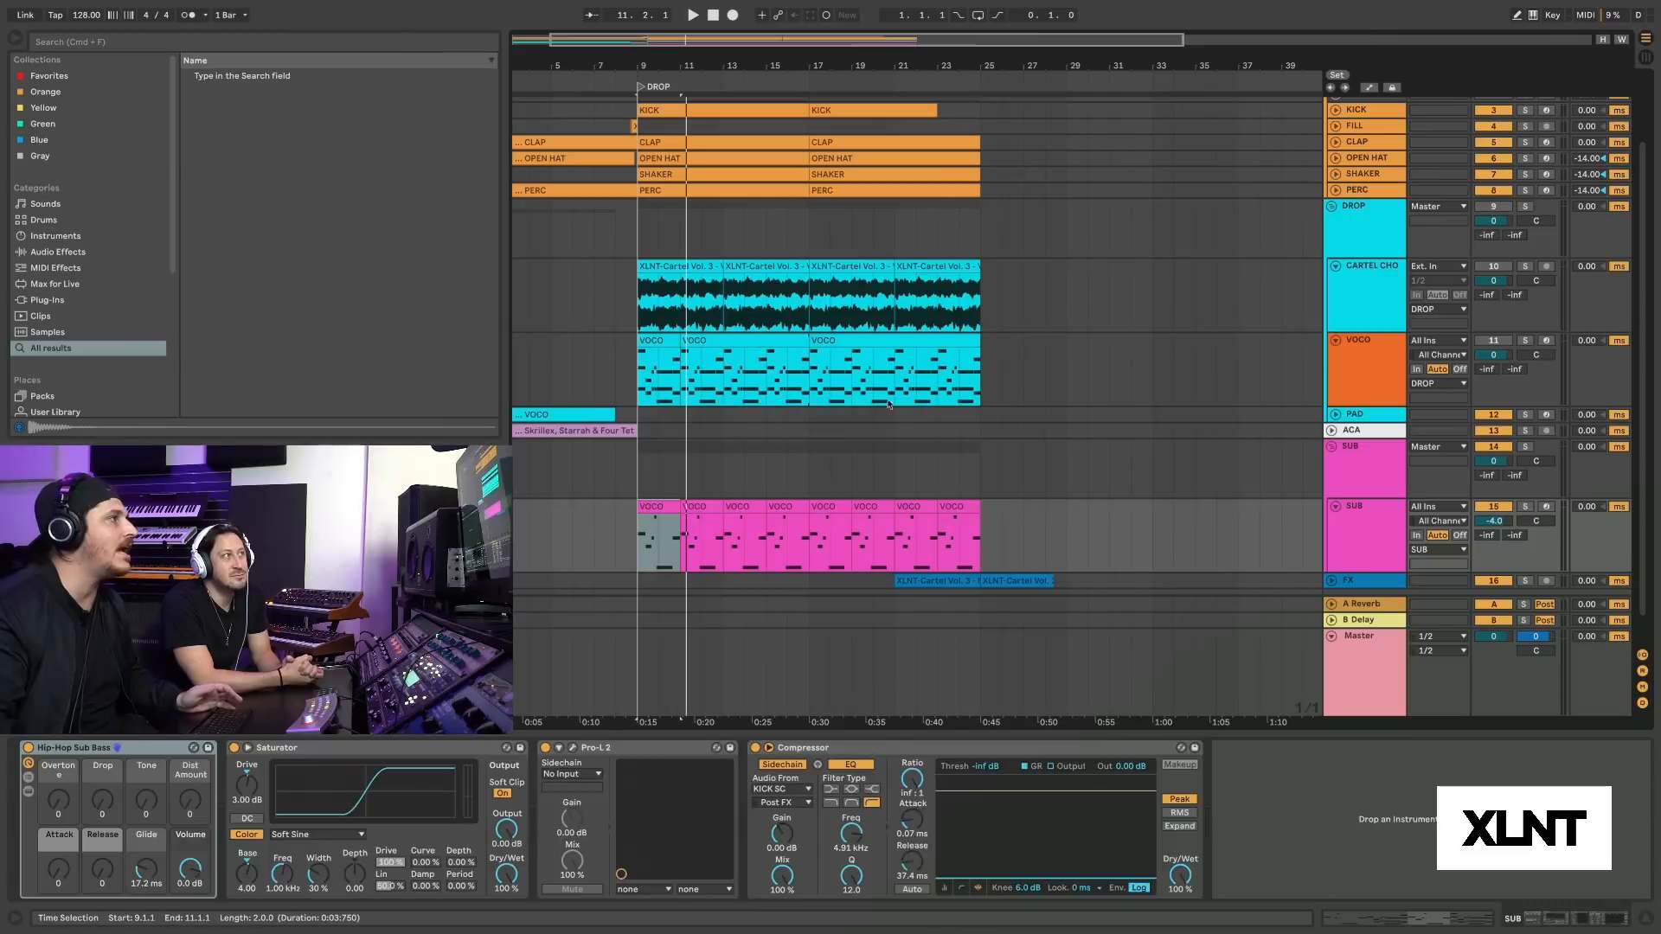
{"action": "left_click", "coordinate": [1367, 296]}
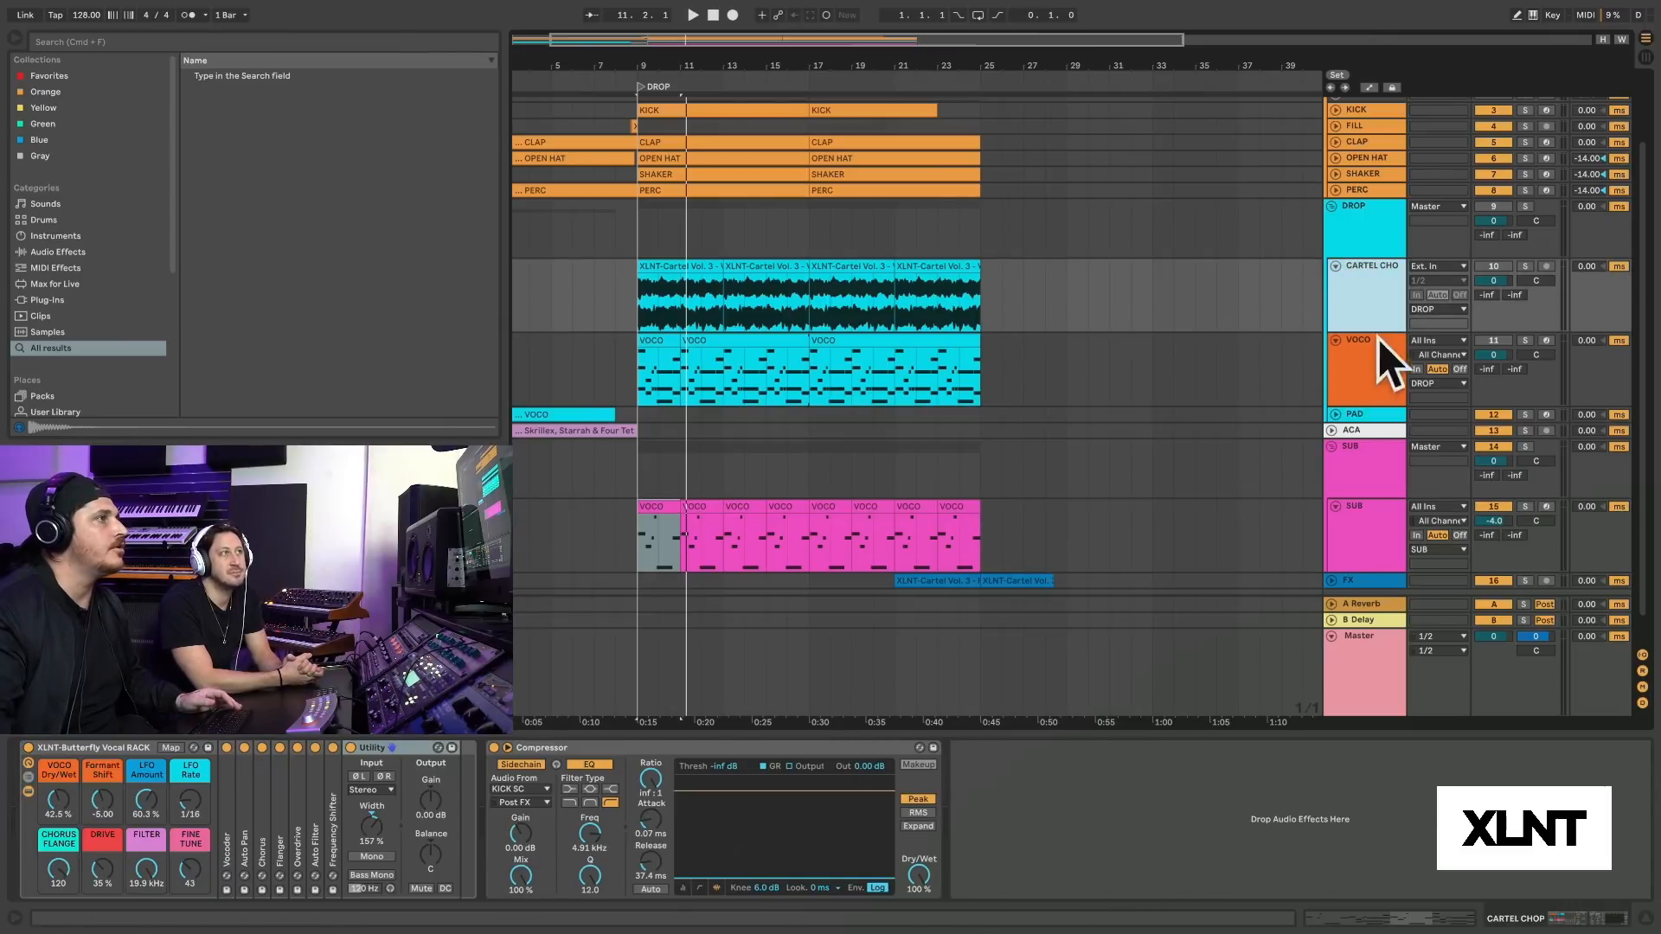
{"action": "left_click", "coordinate": [1489, 269]}
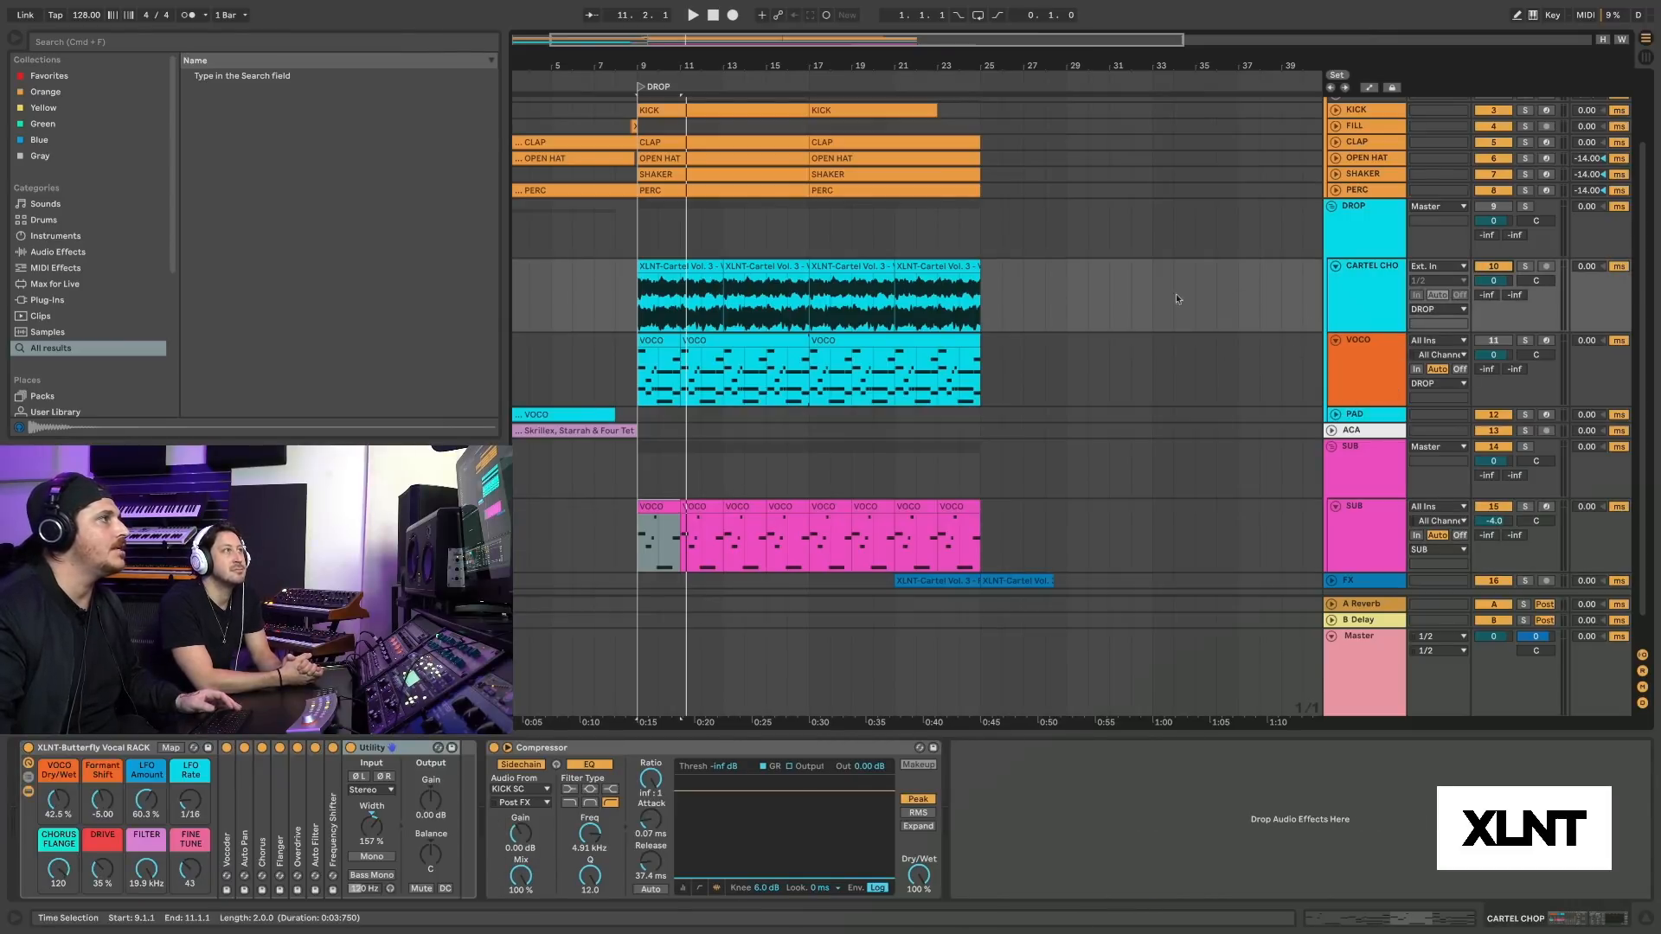
Duplicate the four CARTEL CHOP vocal clips to the bars directly after the drop, starting at bar 25.
{"action": "left_click", "coordinate": [939, 268]}
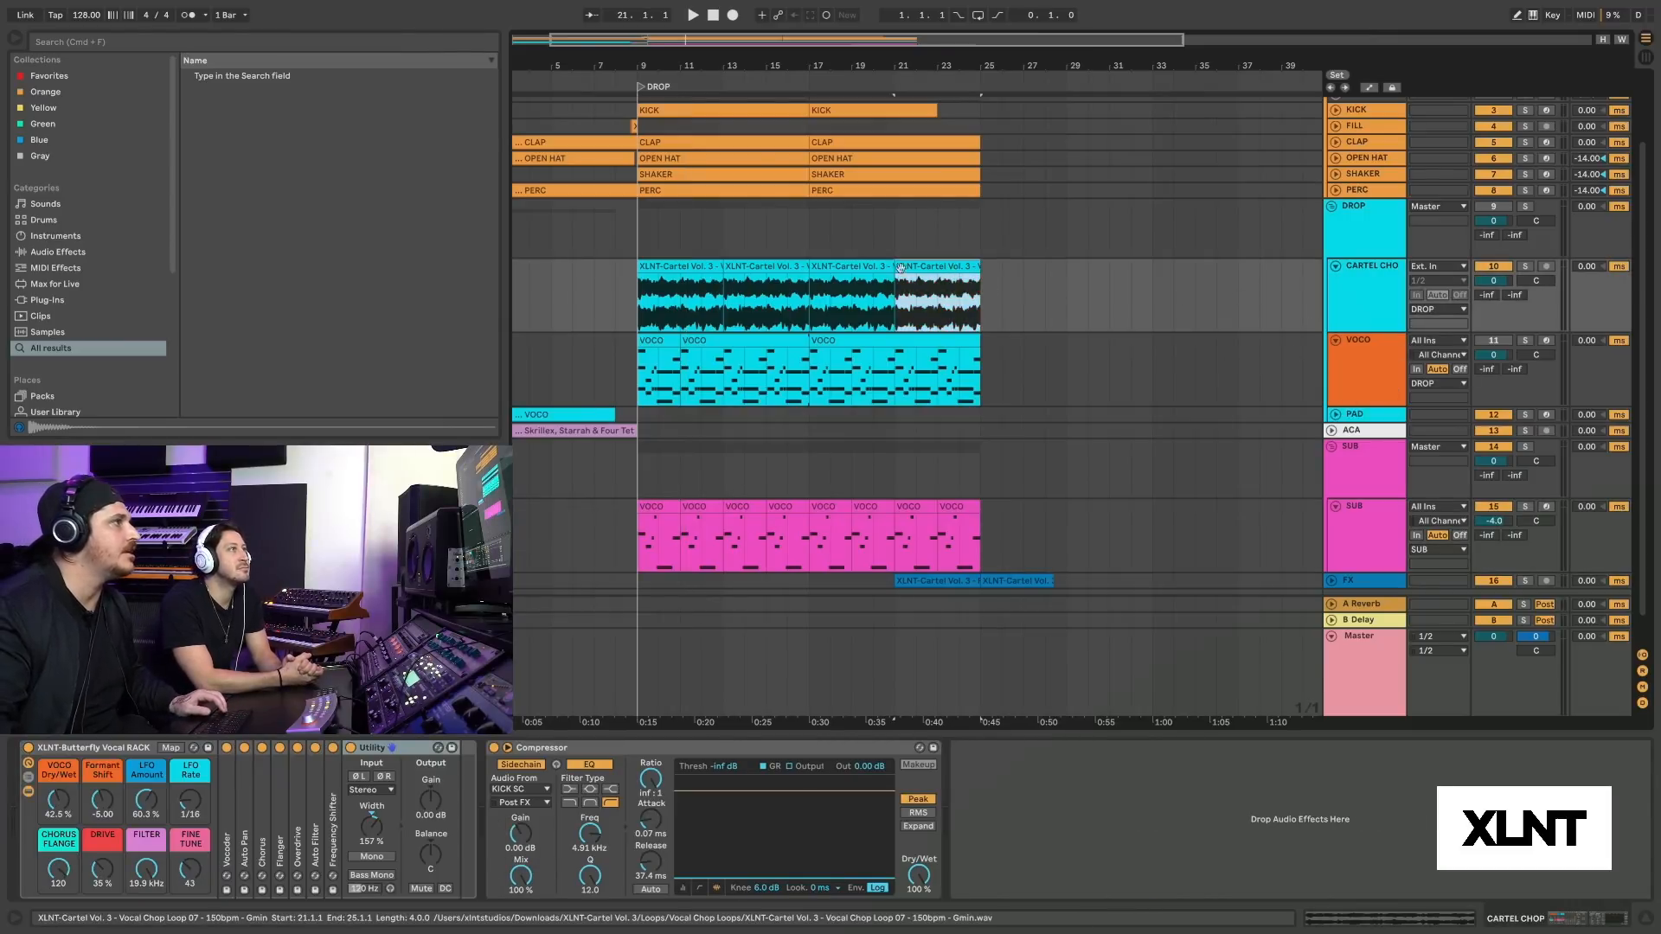
{"action": "left_click", "coordinate": [651, 268], "text": "shift"}
{"action": "key", "text": "super+d"}
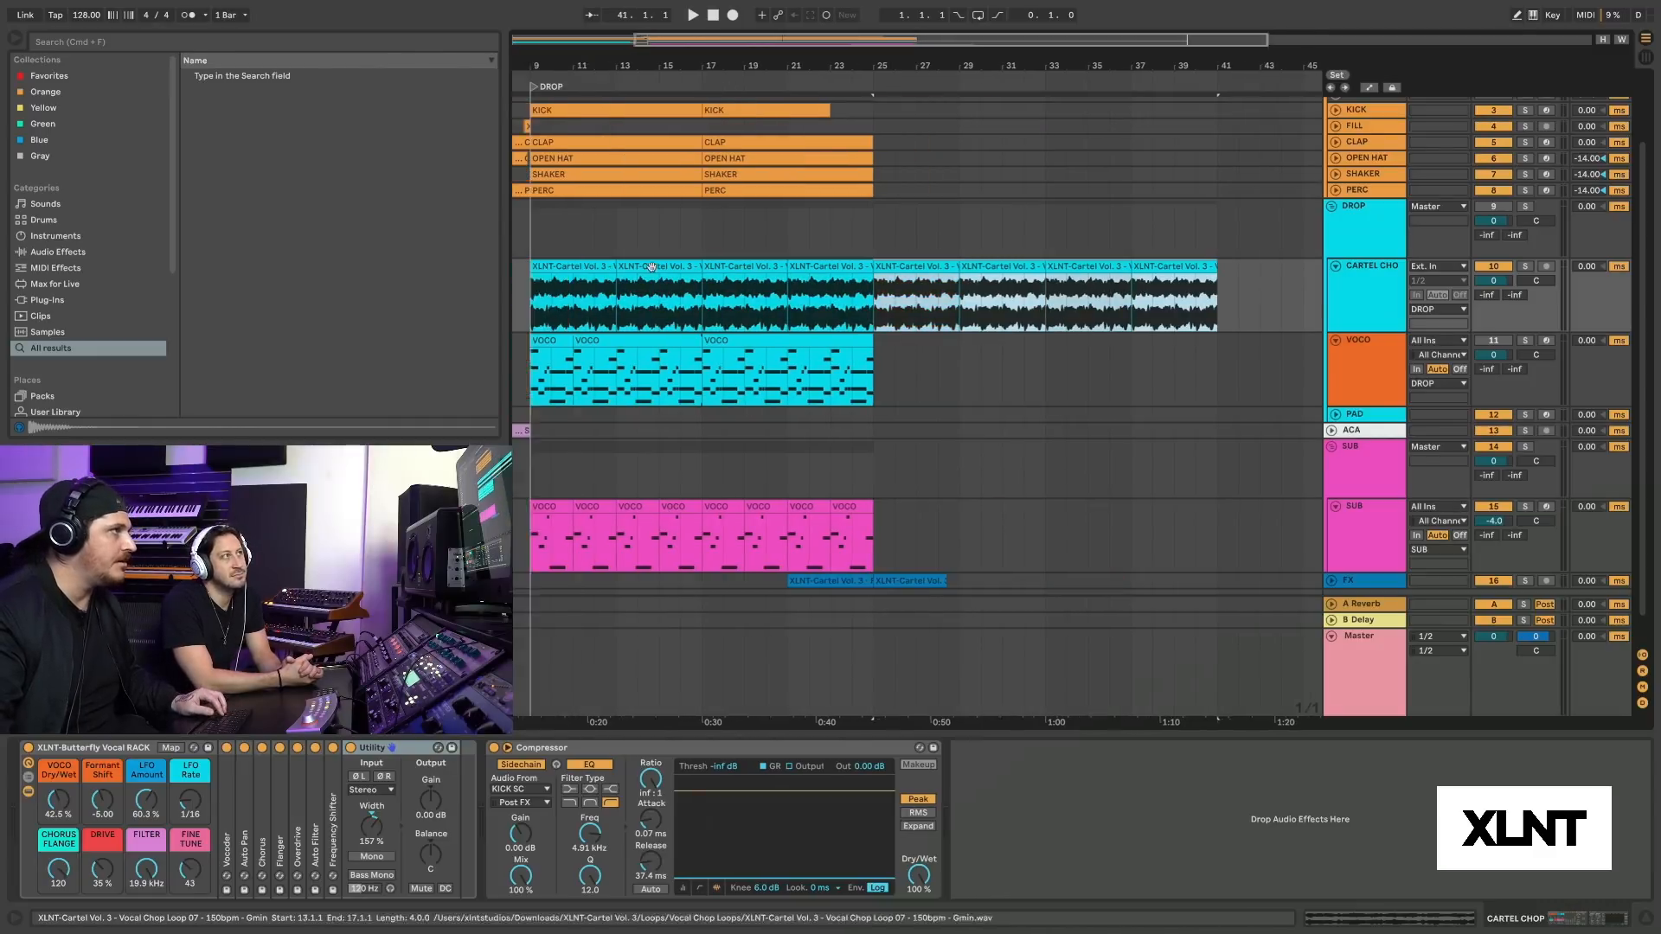
Delete the original CARTEL CHOP clips between bars 9 and 25.
{"action": "scroll", "coordinate": [969, 224], "scroll_direction": "left", "scroll_amount": 5}
{"action": "left_click", "coordinate": [969, 268]}
{"action": "left_click", "coordinate": [706, 269], "text": "shift"}
{"action": "key", "text": "Delete"}
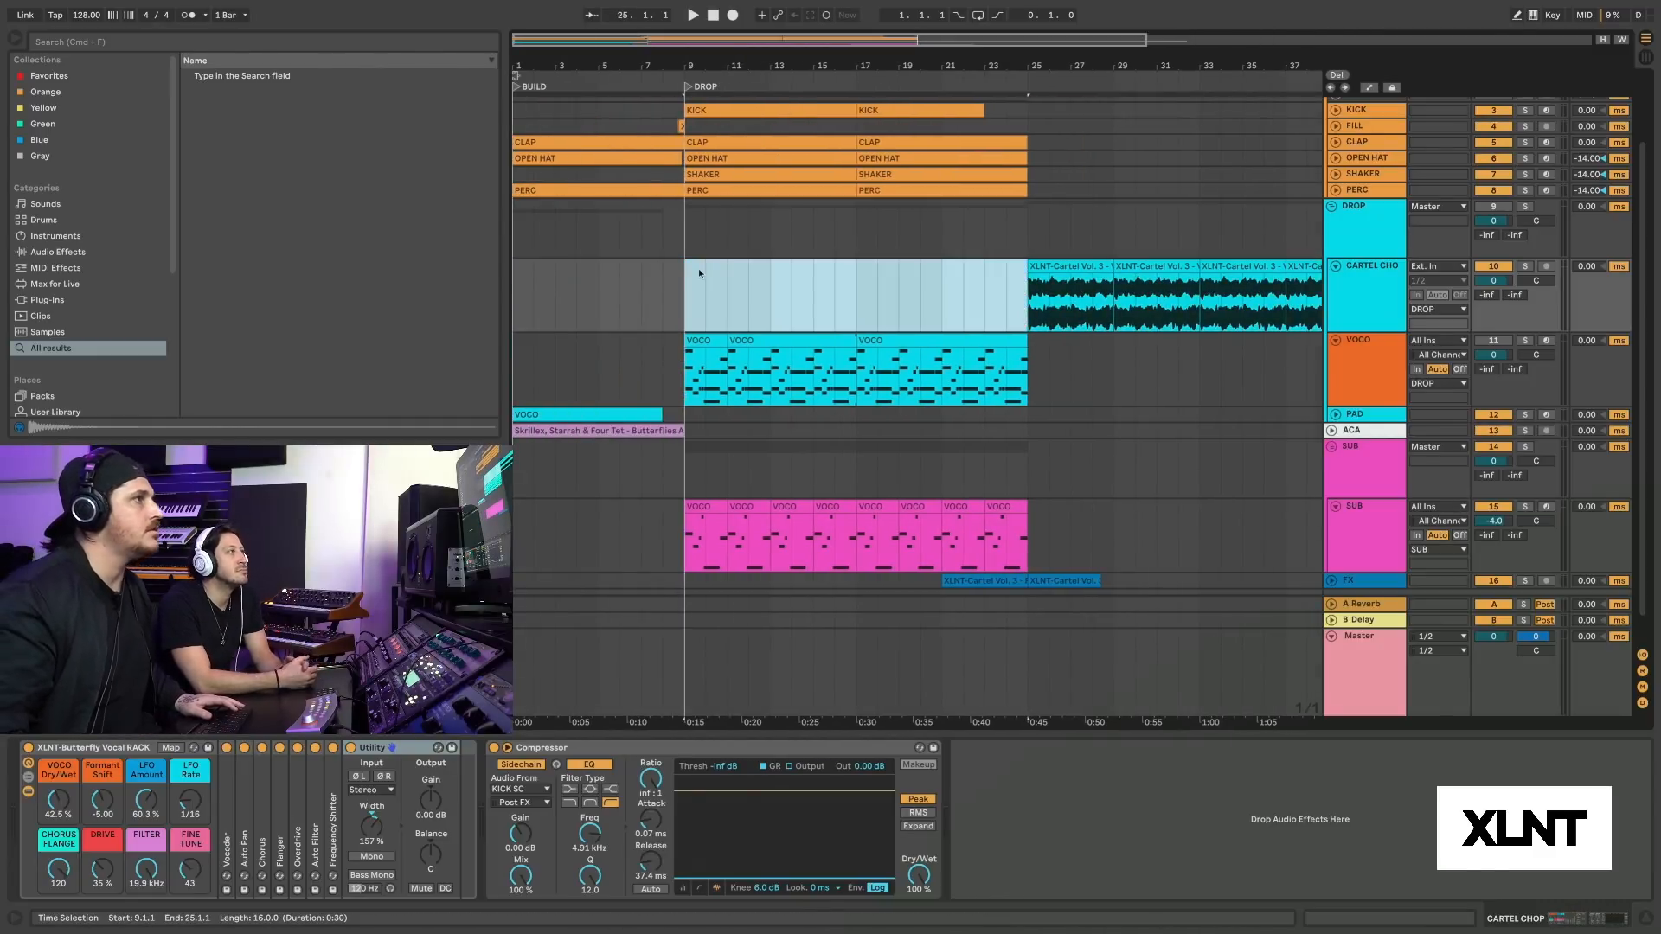
Set the insert mark at bar 9 on CARTEL CHOP and show the Vocal Chop Loops in the XLNT-Cartel Vol. 3 folder.
{"action": "left_click", "coordinate": [706, 270]}
{"action": "scroll", "coordinate": [129, 331], "scroll_direction": "down", "scroll_amount": 3}
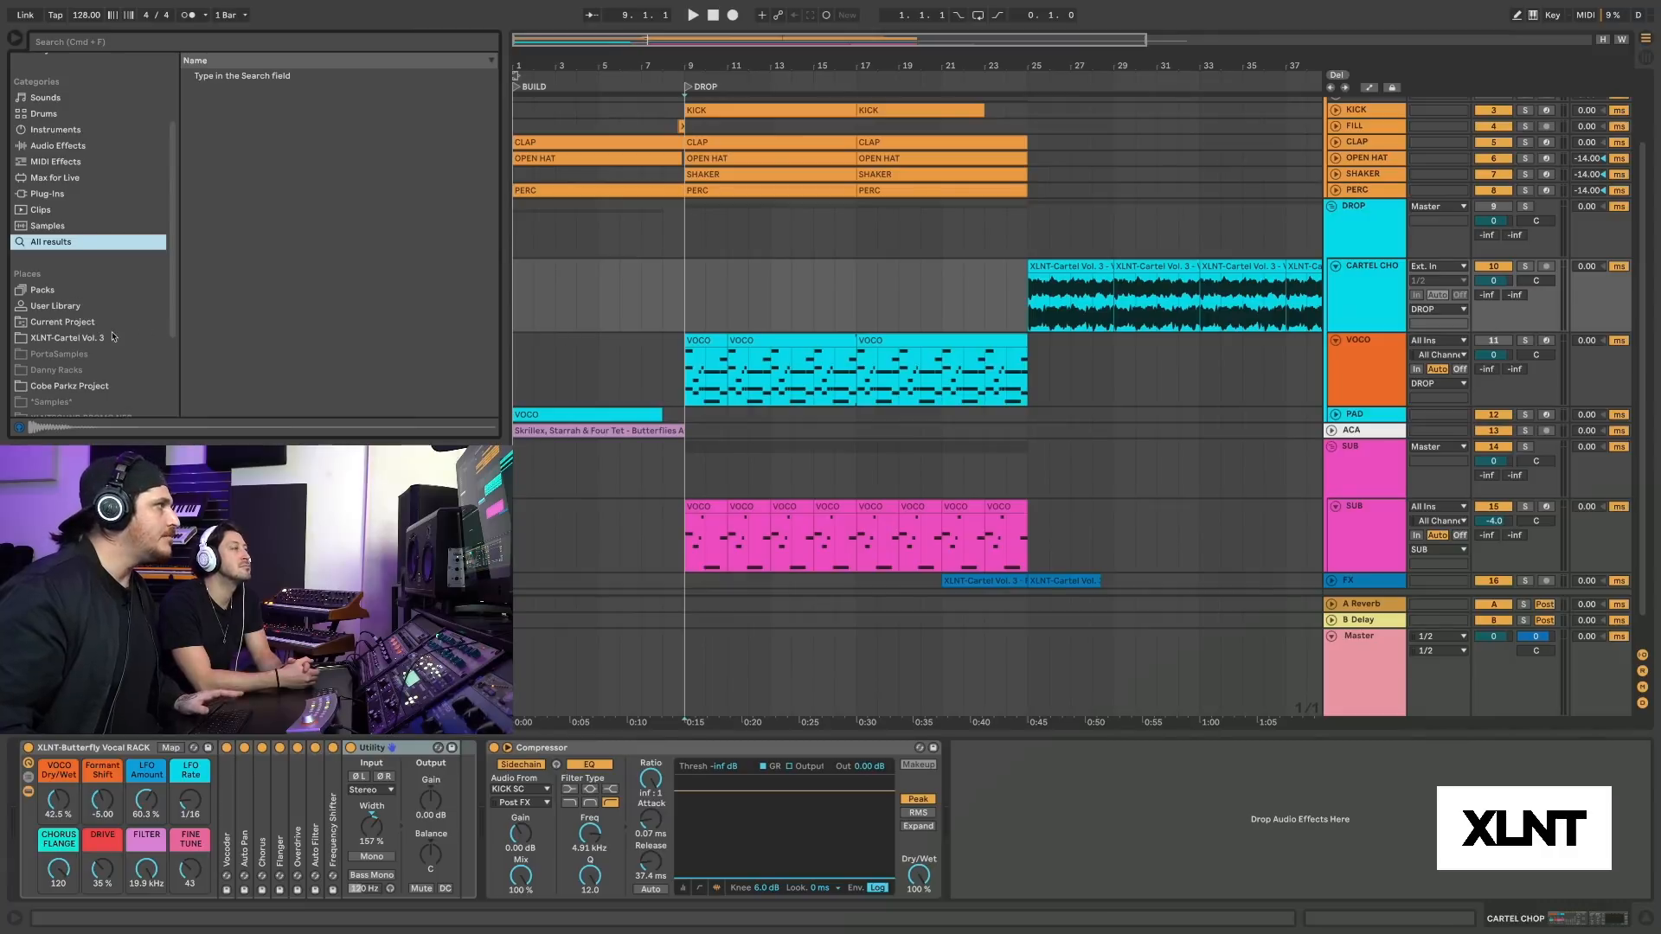
{"action": "left_click", "coordinate": [66, 338]}
{"action": "scroll", "coordinate": [156, 294], "scroll_direction": "up", "scroll_amount": 2}
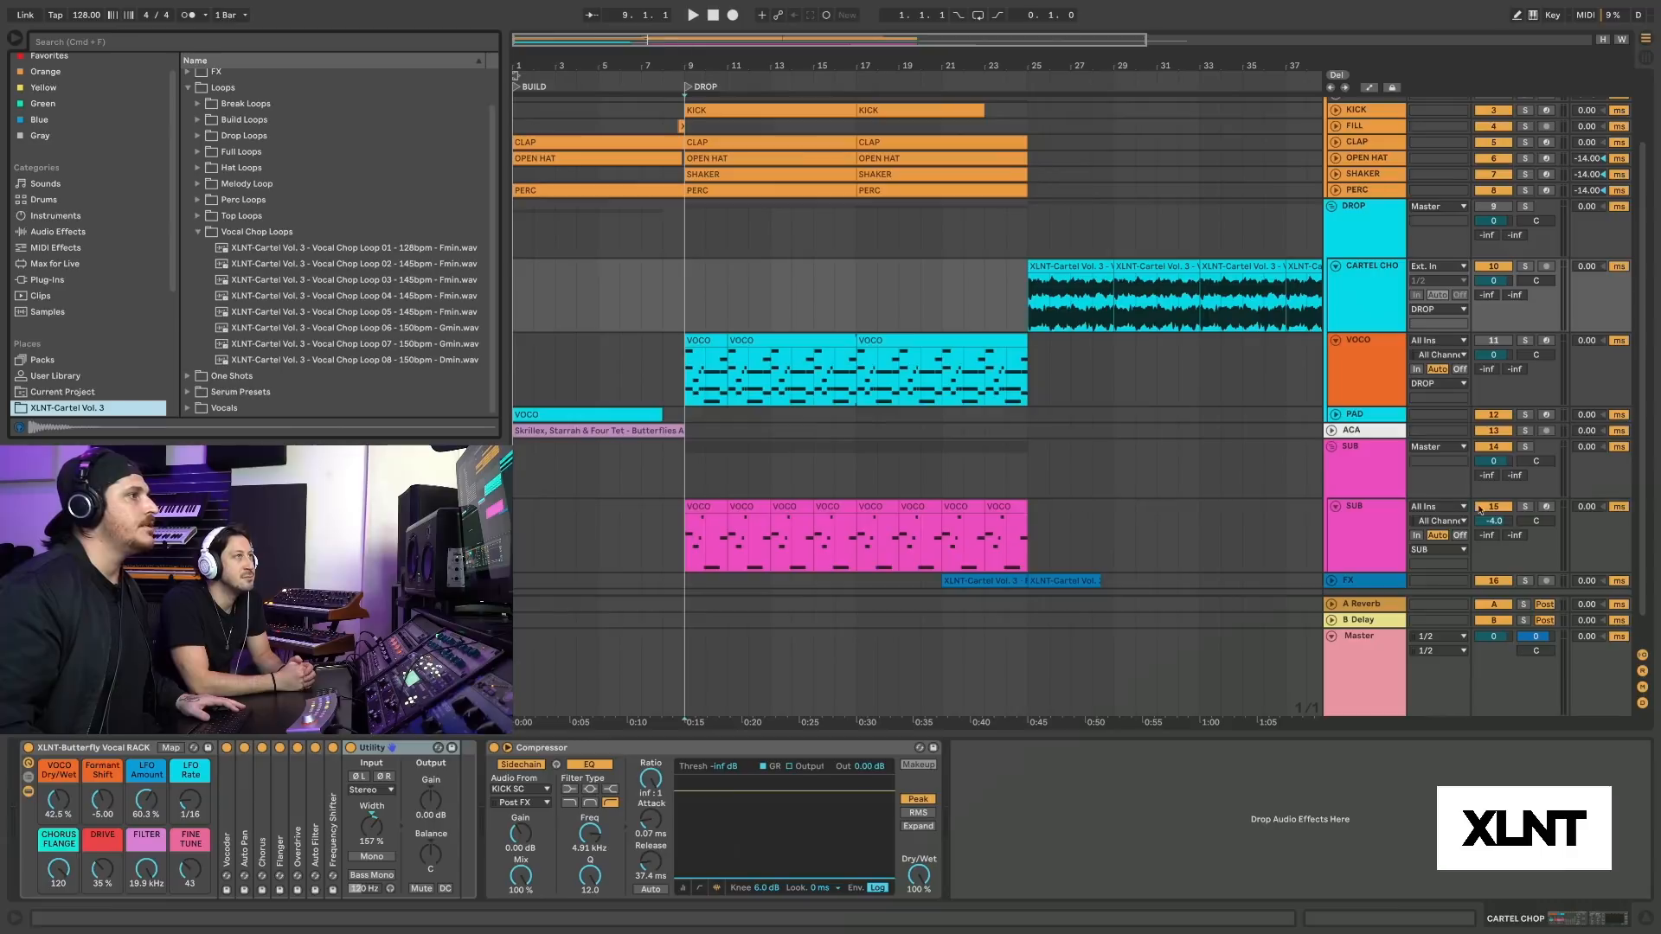
Try Vocal Chop Loop 01 on the CARTEL CHOP track at bar 9 and play the drop.
{"action": "key", "text": "space"}
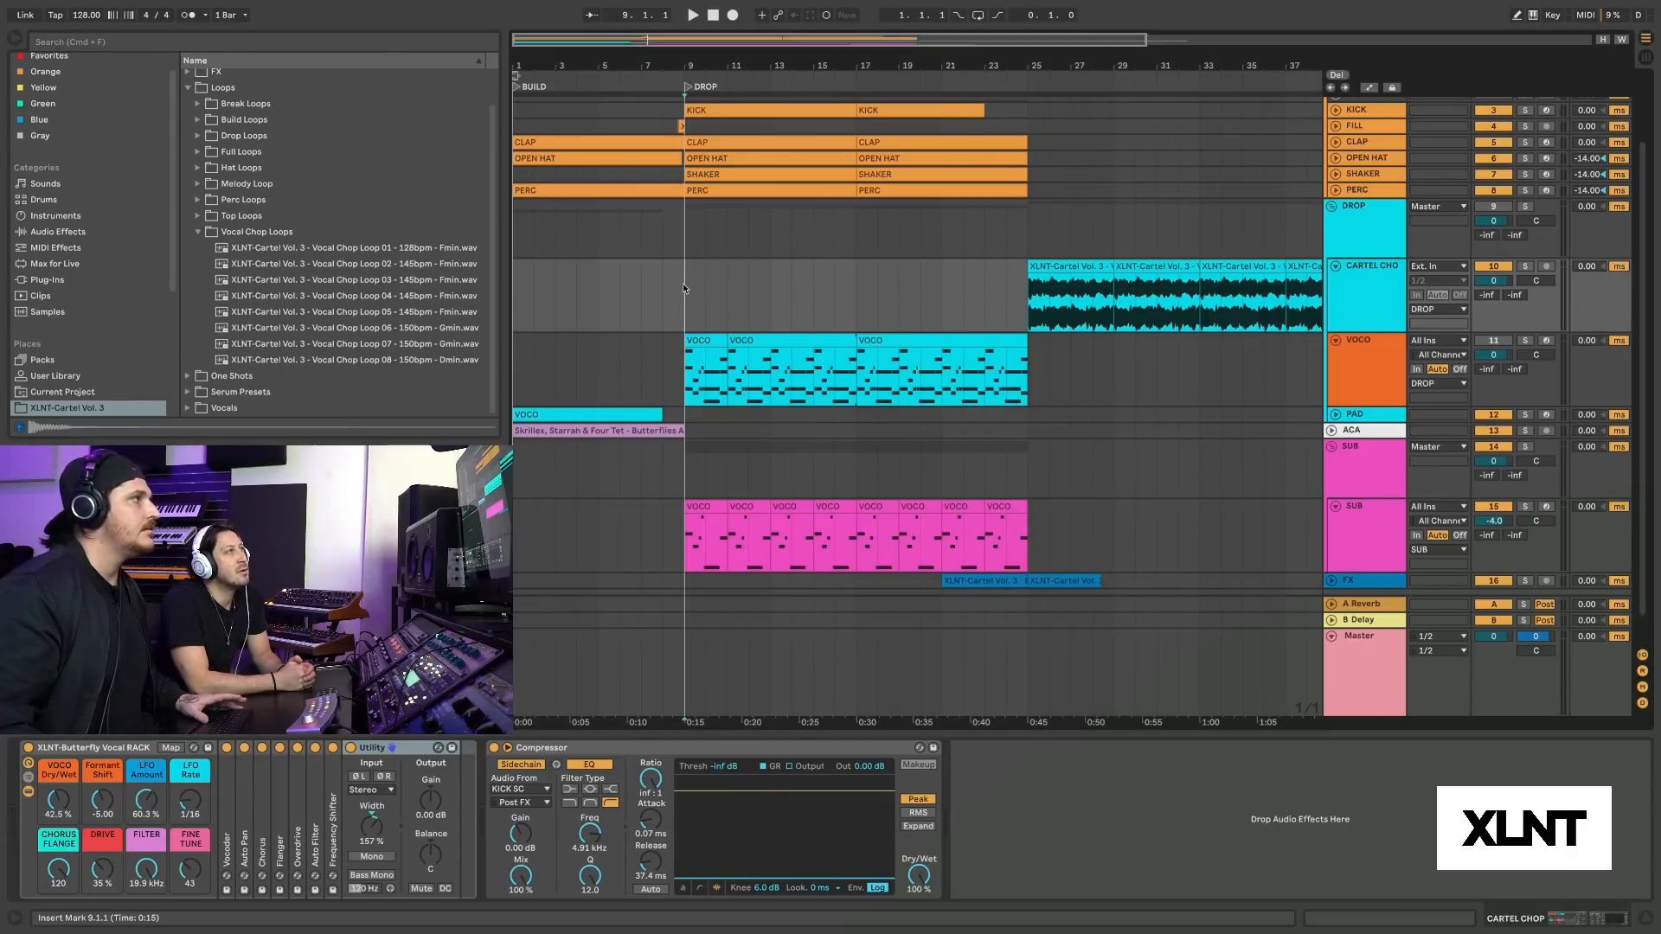
{"action": "left_click", "coordinate": [348, 248]}
{"action": "key", "text": "space"}
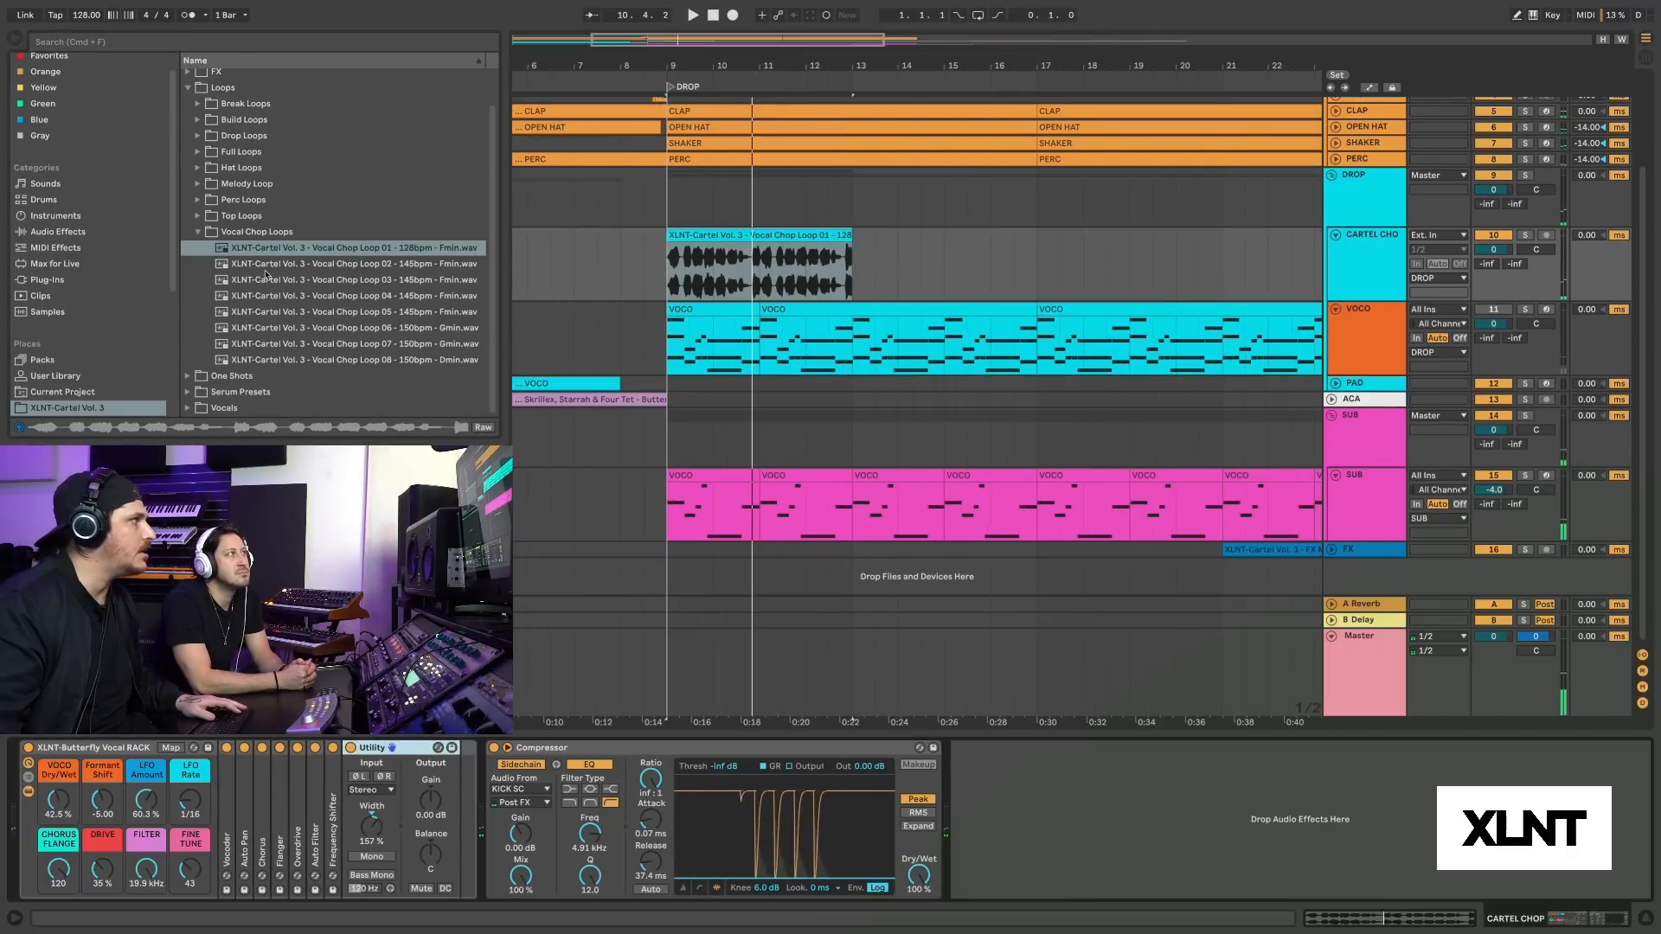
Preview Vocal Chop Loops 02 to 04, and place Loop 04 on the CARTEL CHOP track at bar 9.
{"action": "left_click", "coordinate": [285, 264]}
{"action": "left_click", "coordinate": [278, 281]}
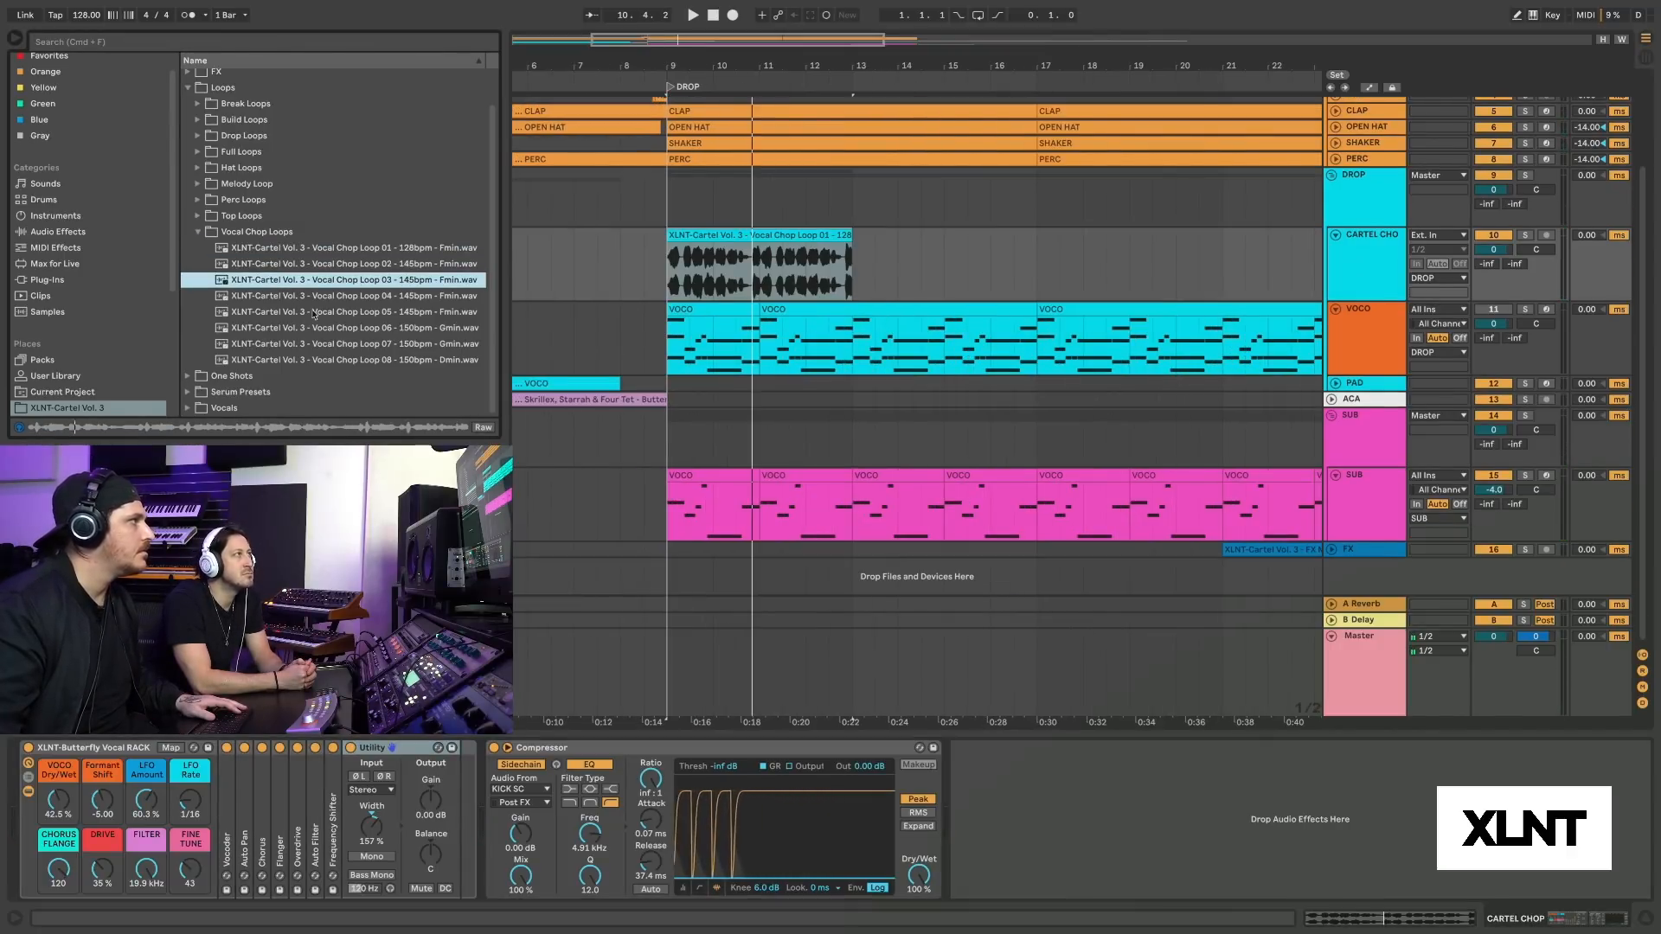
{"action": "left_click", "coordinate": [316, 297]}
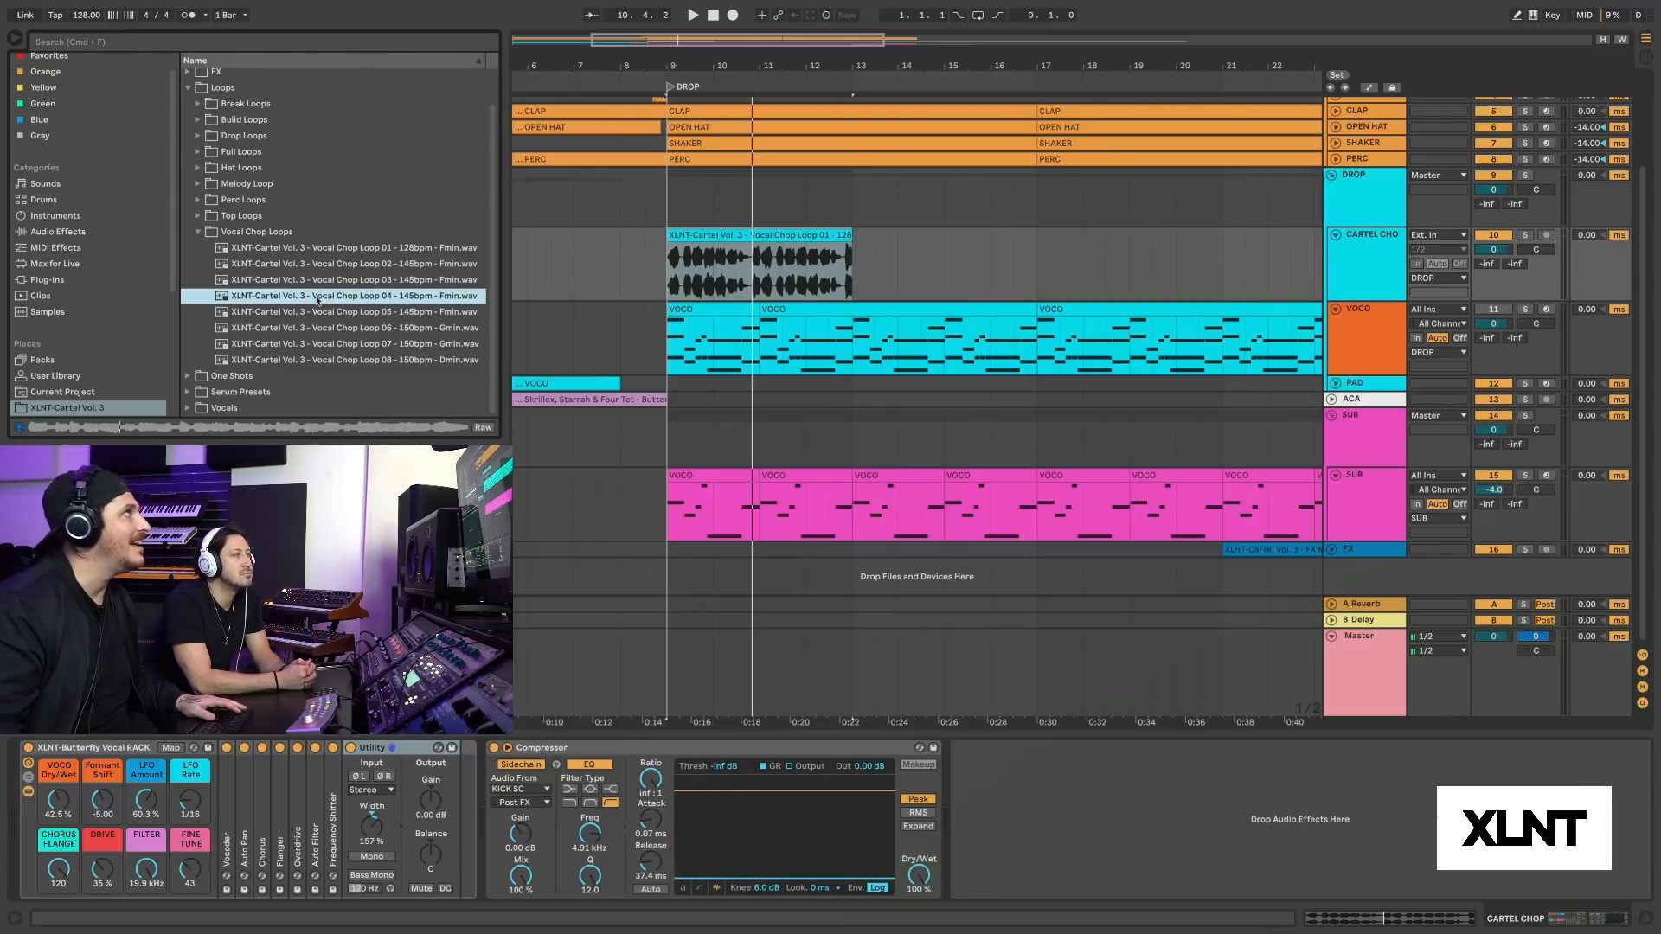
{"action": "left_click_drag", "start_coordinate": [317, 300], "coordinate": [679, 259]}
{"action": "key", "text": "space"}
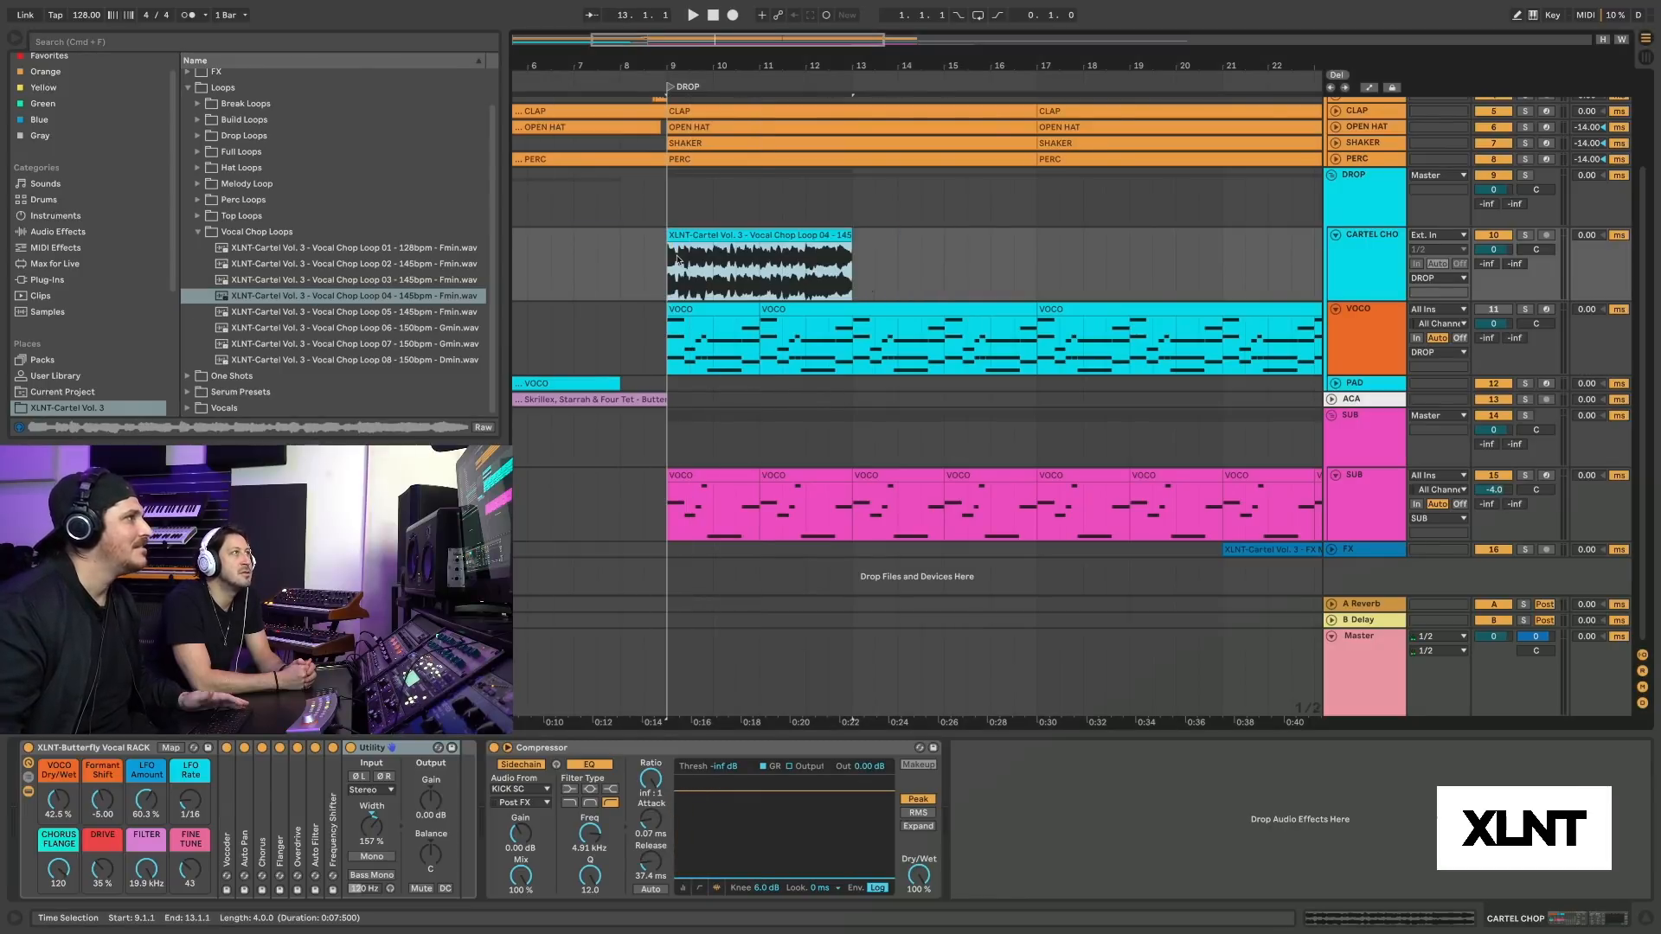
Examine the Vocal Chop Loop 04 clip's waveform and play the drop with the clip in place.
{"action": "double_click", "coordinate": [724, 233]}
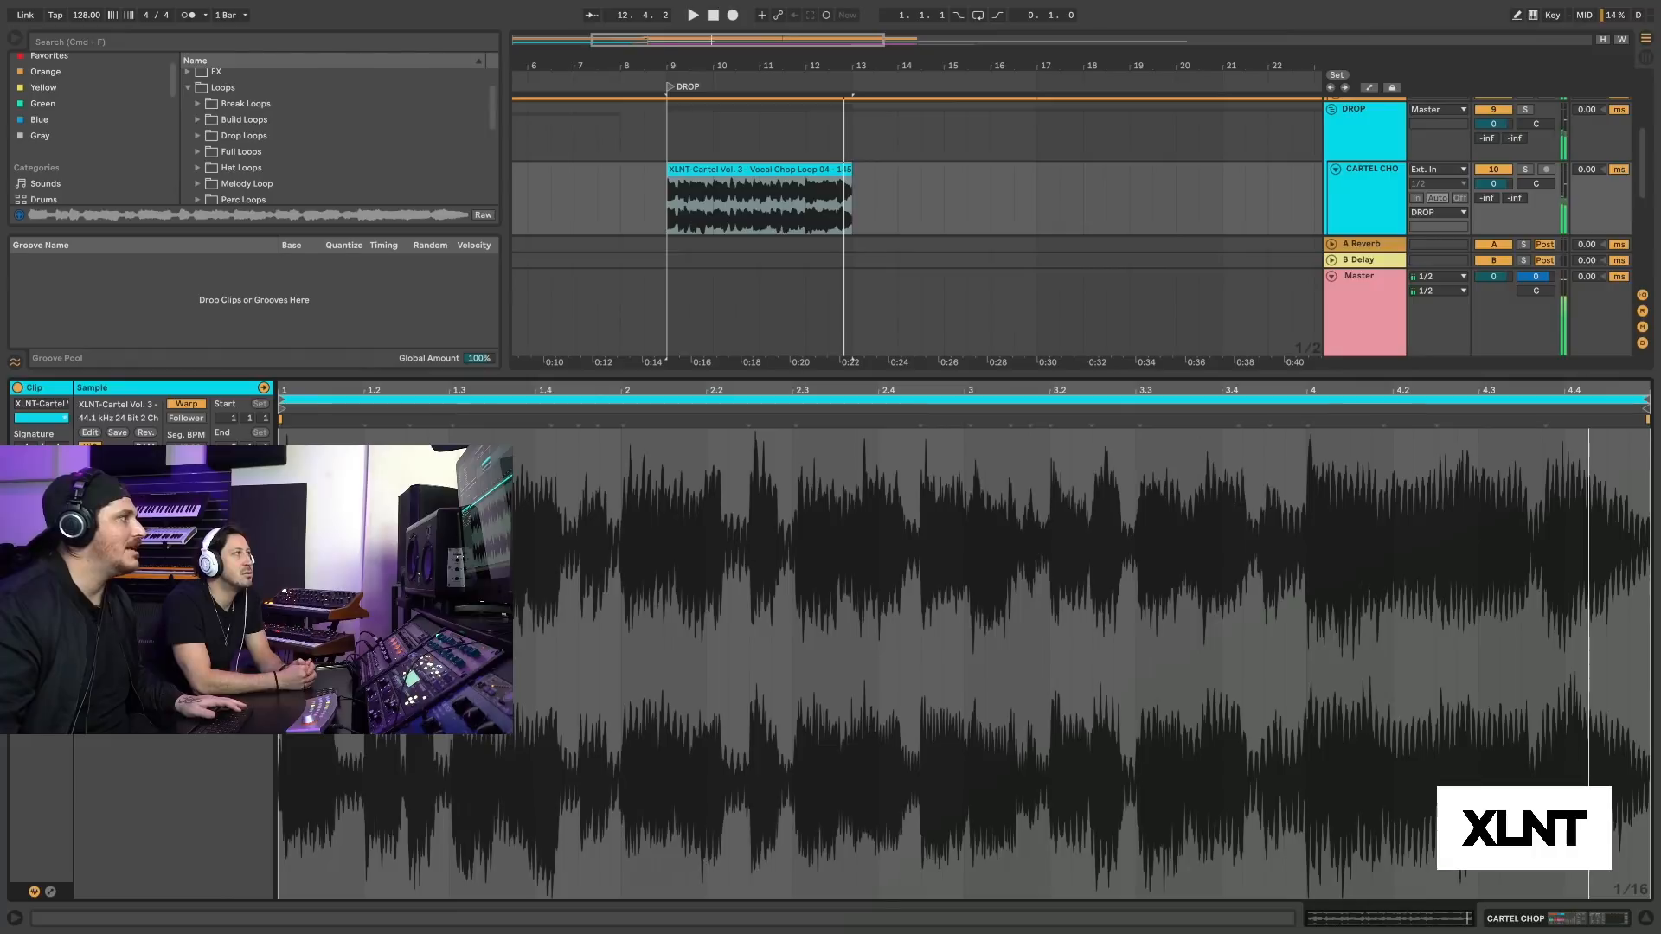
{"action": "key", "text": "space"}
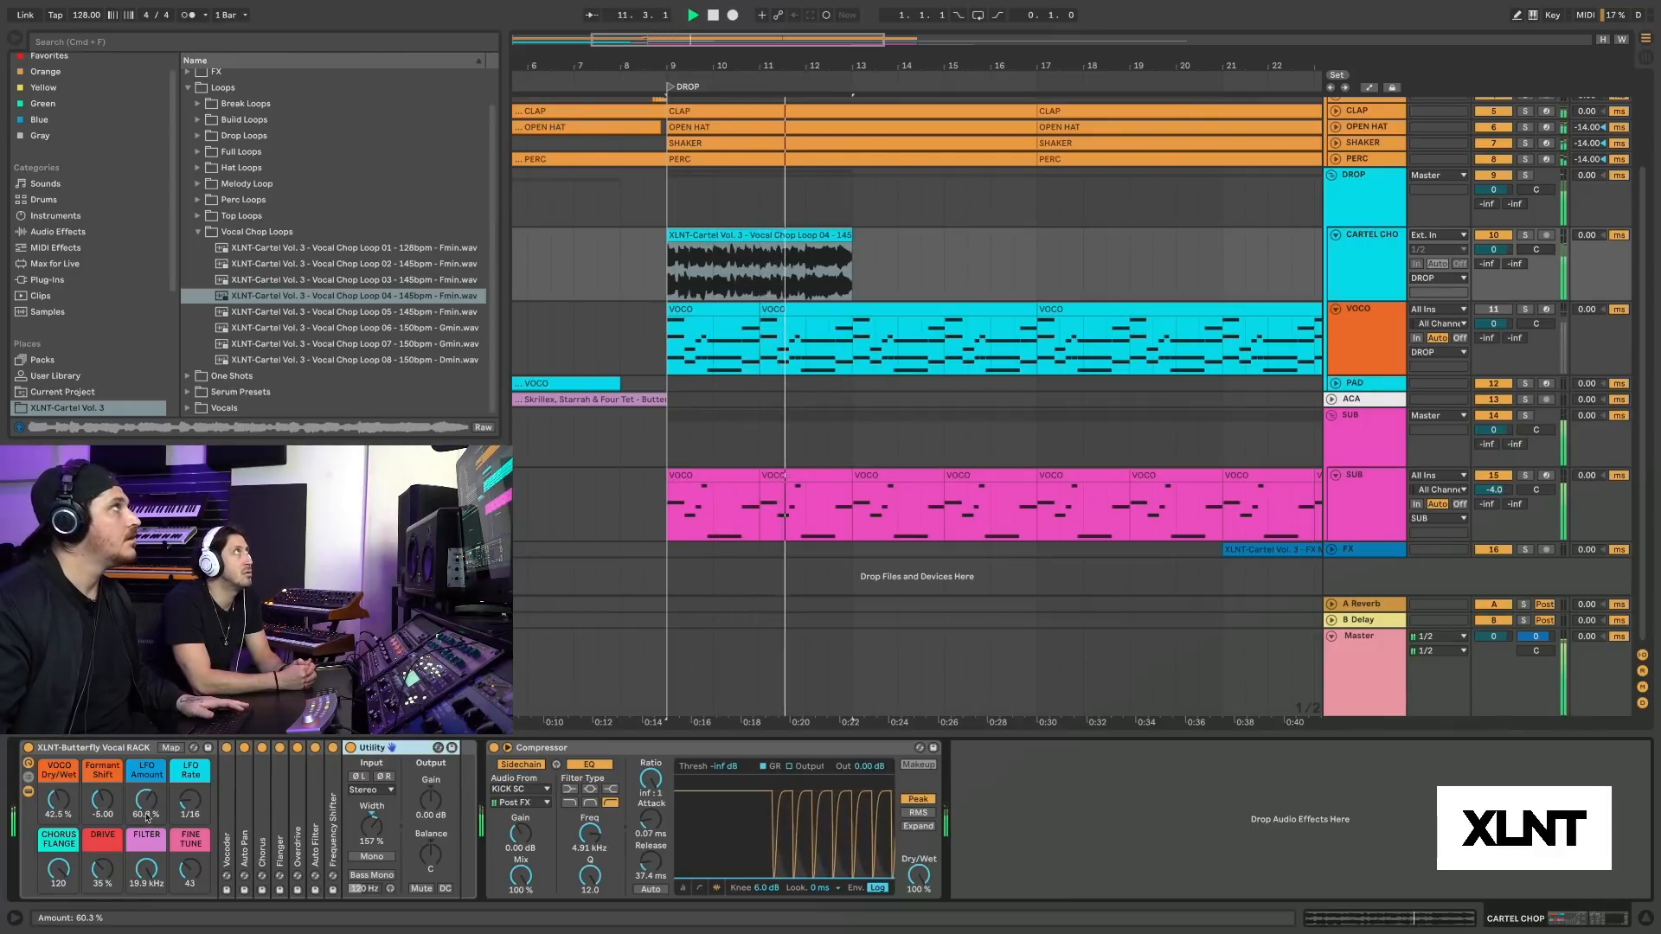
{"action": "left_click", "coordinate": [820, 235]}
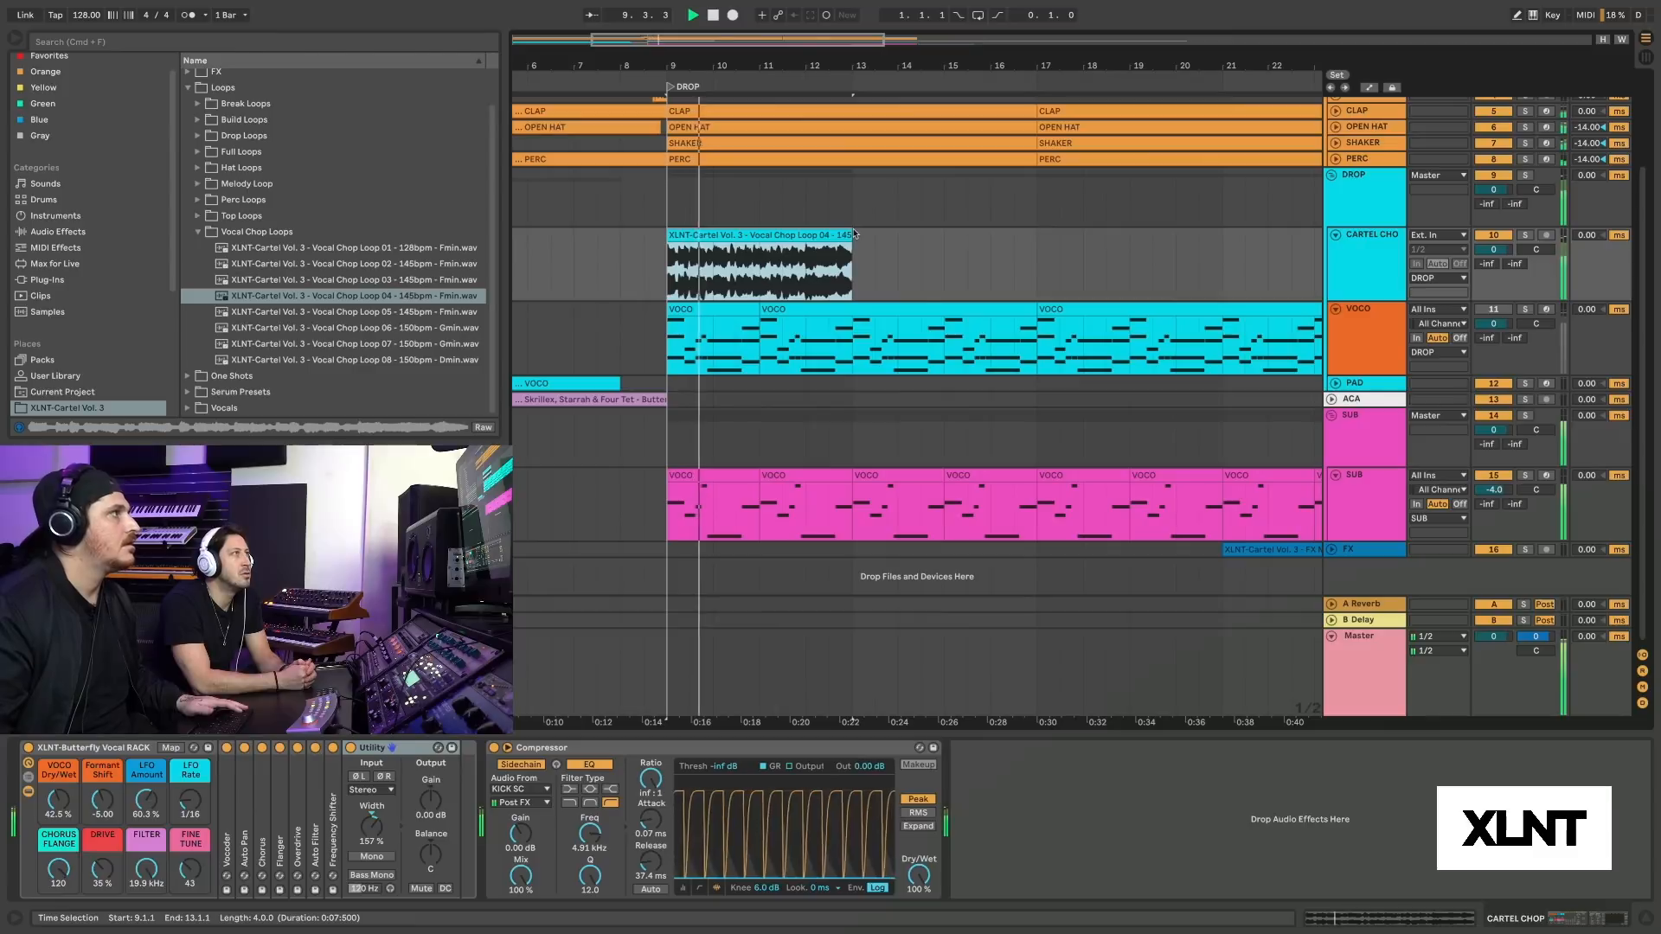
{"action": "key", "text": "space"}
{"action": "key", "text": "space"}
{"action": "key", "text": "space"}
Trim the Vocal Chop Loop 04 clip to one bar, ending at bar 10, and play the drop.
{"action": "left_click_drag", "start_coordinate": [850, 231], "coordinate": [713, 231]}
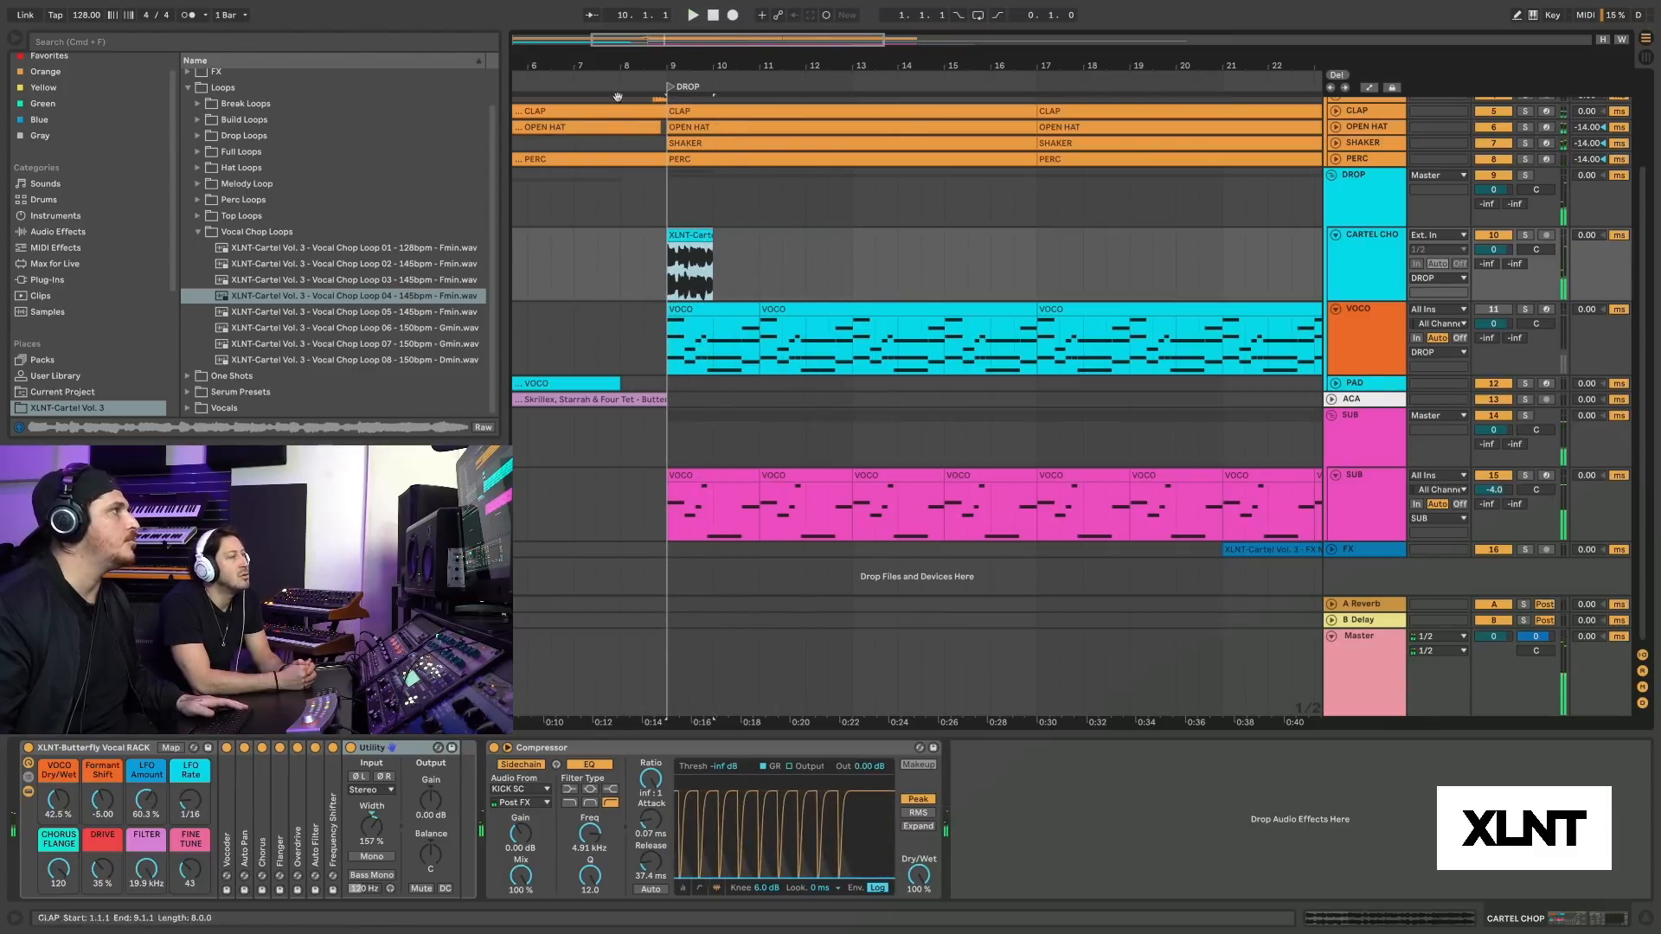
{"action": "left_click_drag", "start_coordinate": [626, 66], "coordinate": [627, 113]}
{"action": "key", "text": "space"}
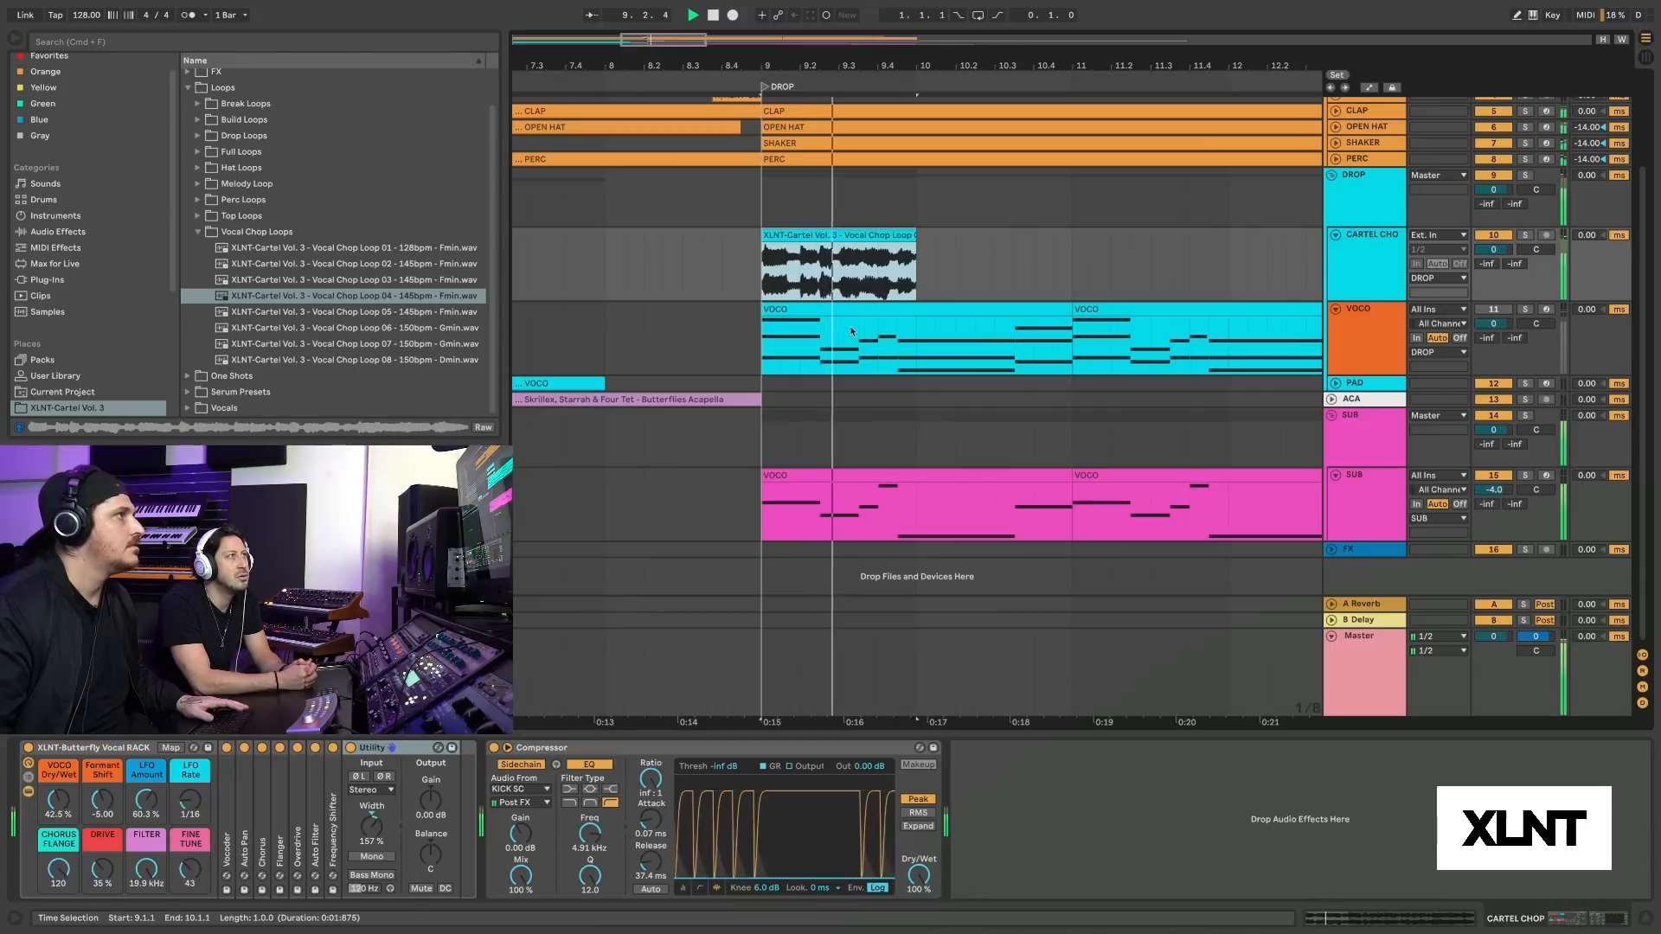
Duplicate the one-bar vocal chop clip so the copy starts at bar 10, and keep the drop playing.
{"action": "key", "text": "space"}
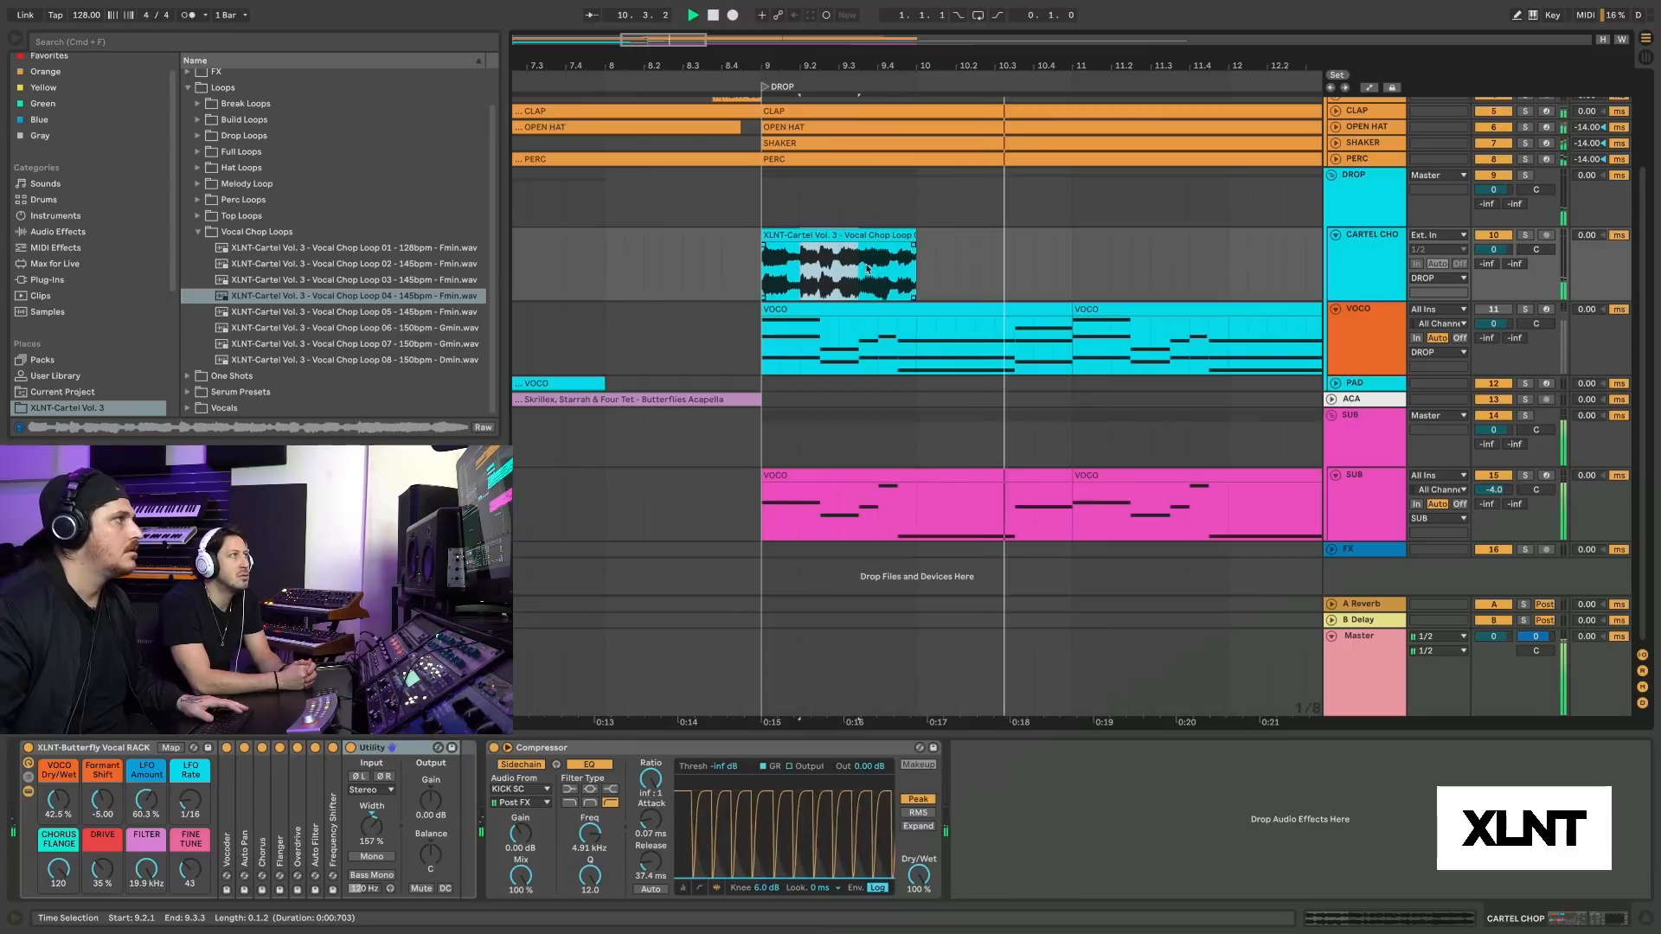
{"action": "left_click", "coordinate": [893, 236]}
{"action": "key", "text": "super+d"}
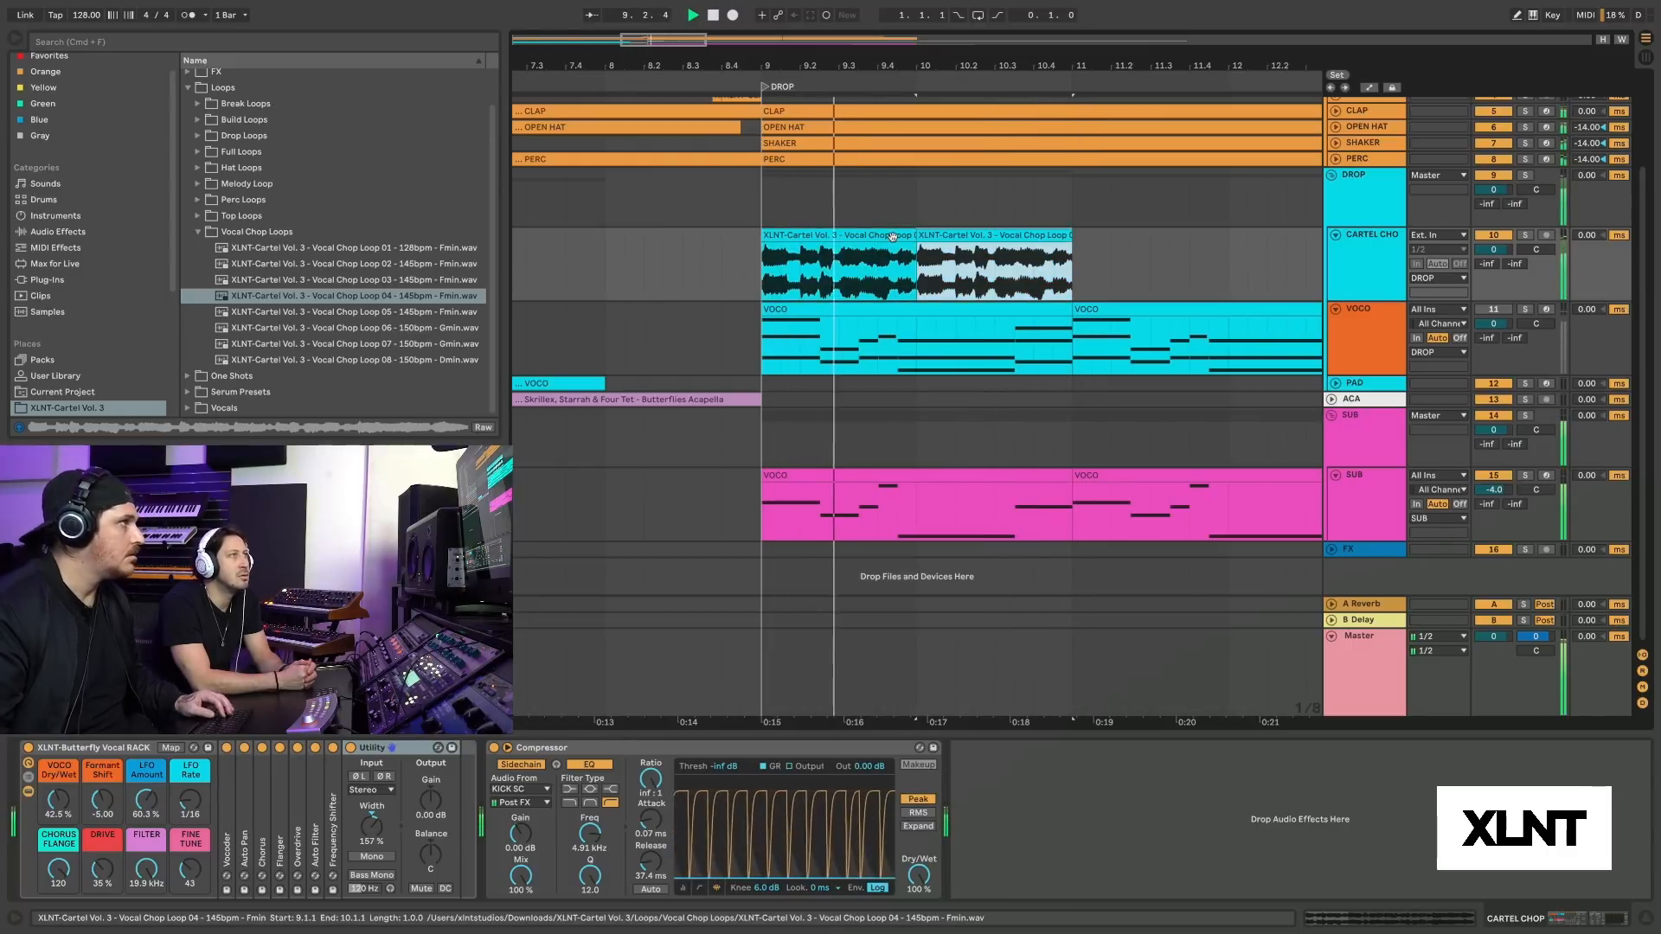
Trim the second vocal chop clip to end at 10.3.3 and copy its last slice to 10.4 on the CARTEL CHOP track.
{"action": "left_click_drag", "start_coordinate": [1074, 247], "coordinate": [1017, 262]}
{"action": "key", "text": "space"}
{"action": "key", "text": "space"}
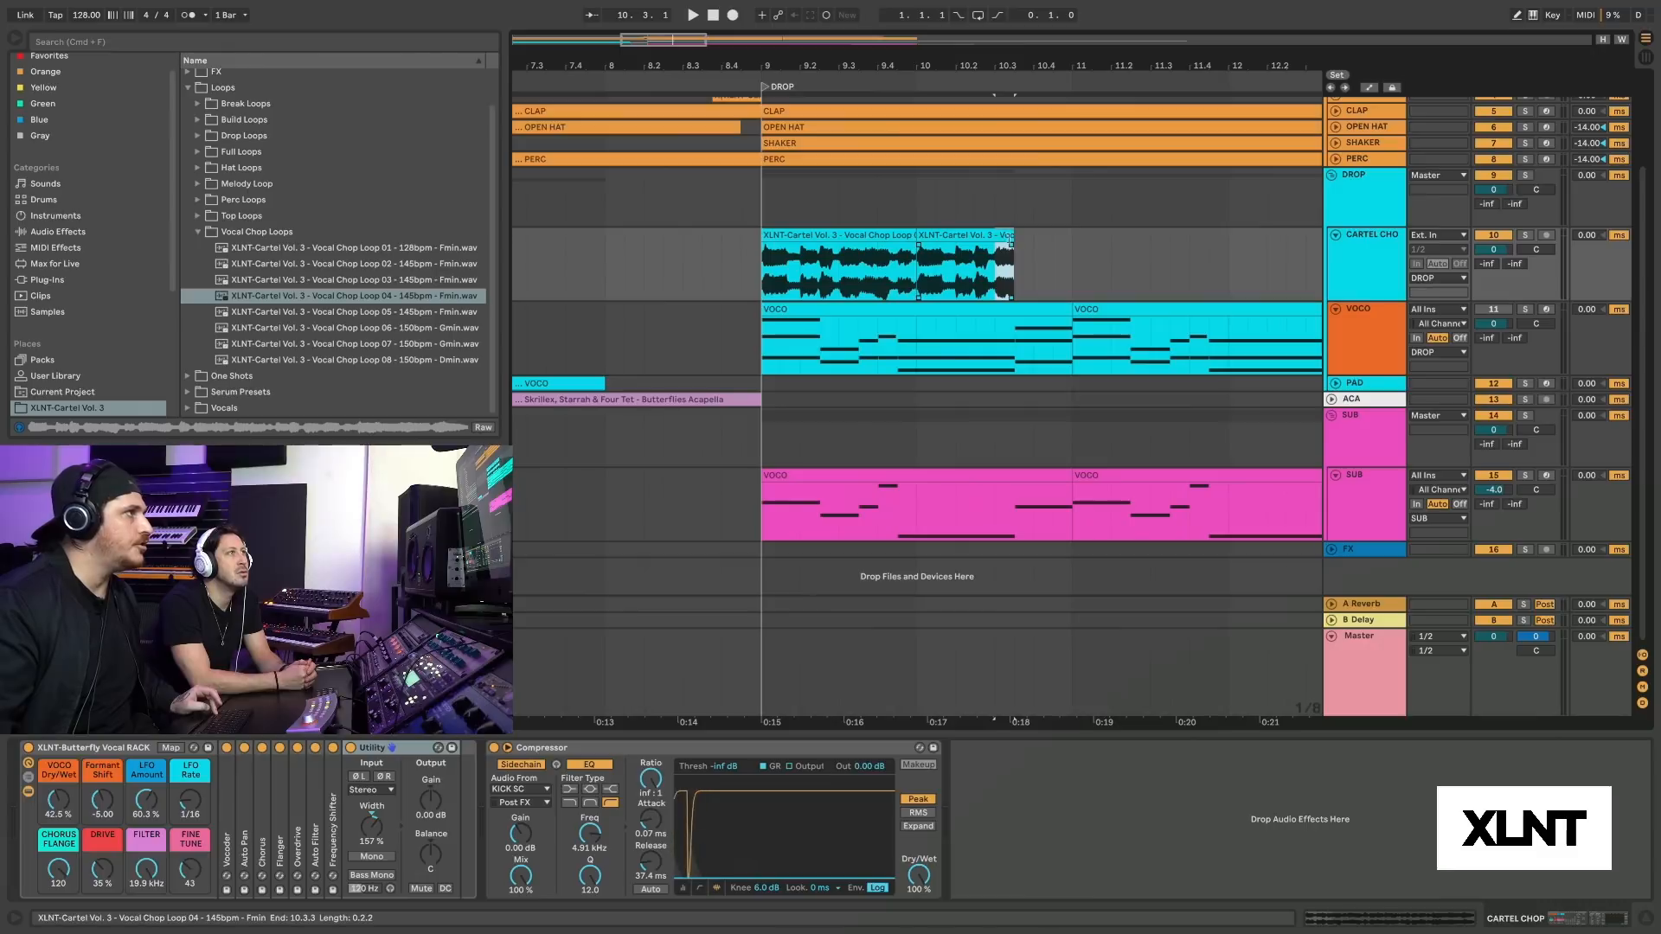
{"action": "left_click_drag", "start_coordinate": [1001, 232], "coordinate": [1041, 235]}
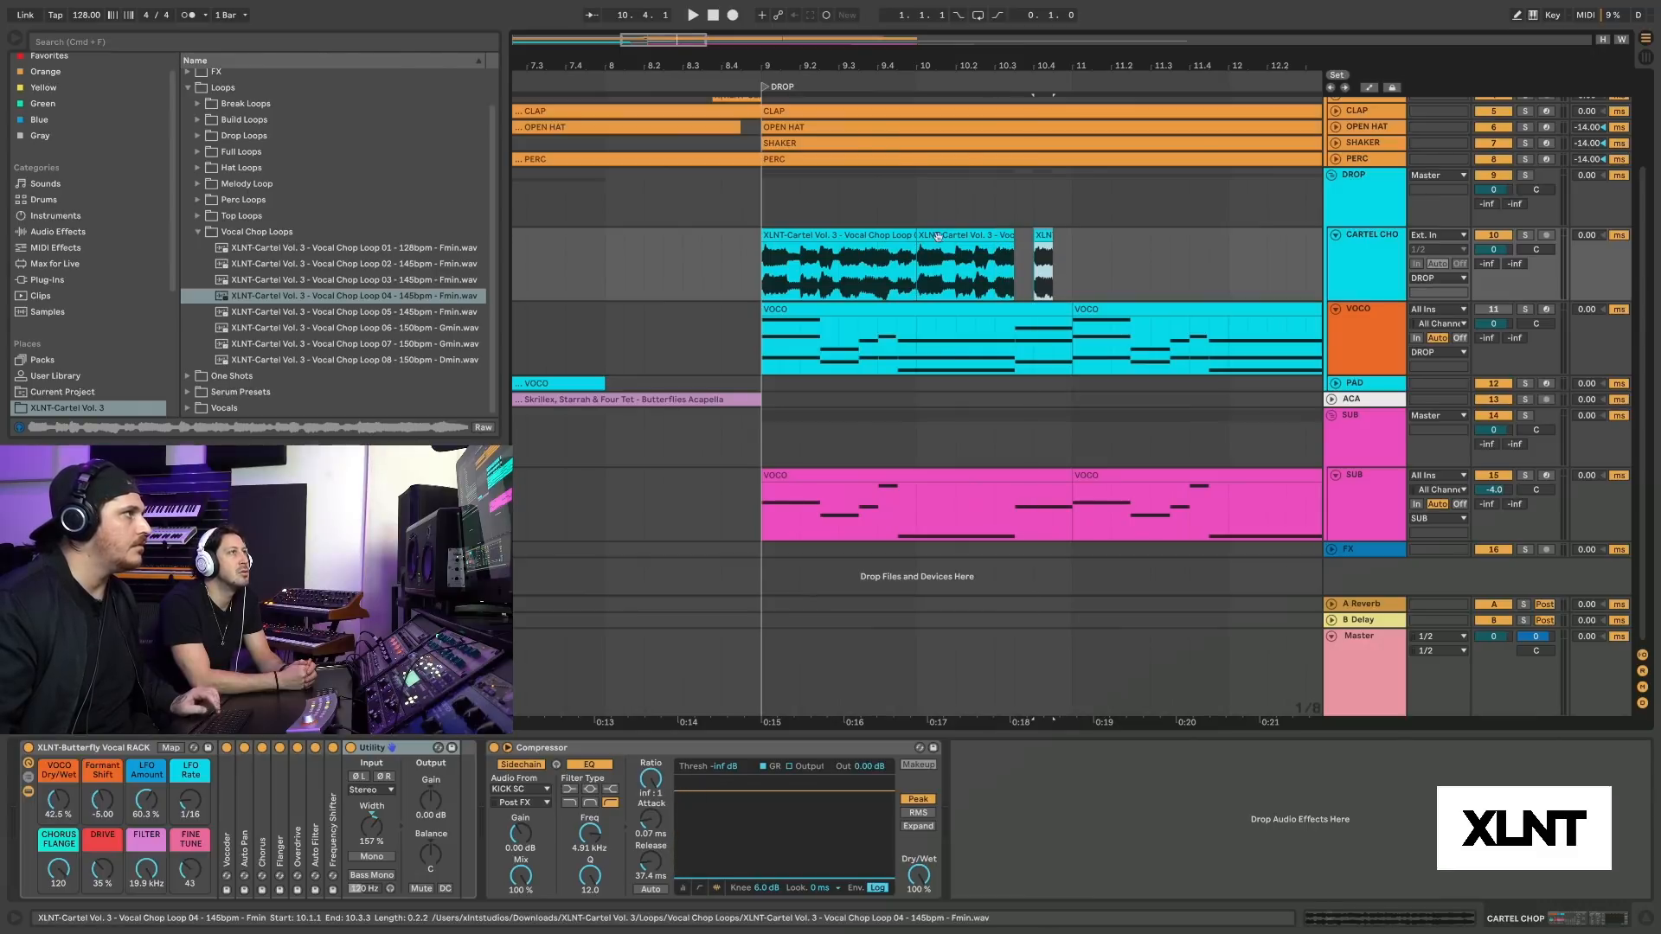
Play the drop and loop the two bars from bar 9 to bar 11.
{"action": "left_click", "coordinate": [896, 236]}
{"action": "key", "text": "space"}
{"action": "left_click", "coordinate": [1073, 253], "text": "shift"}
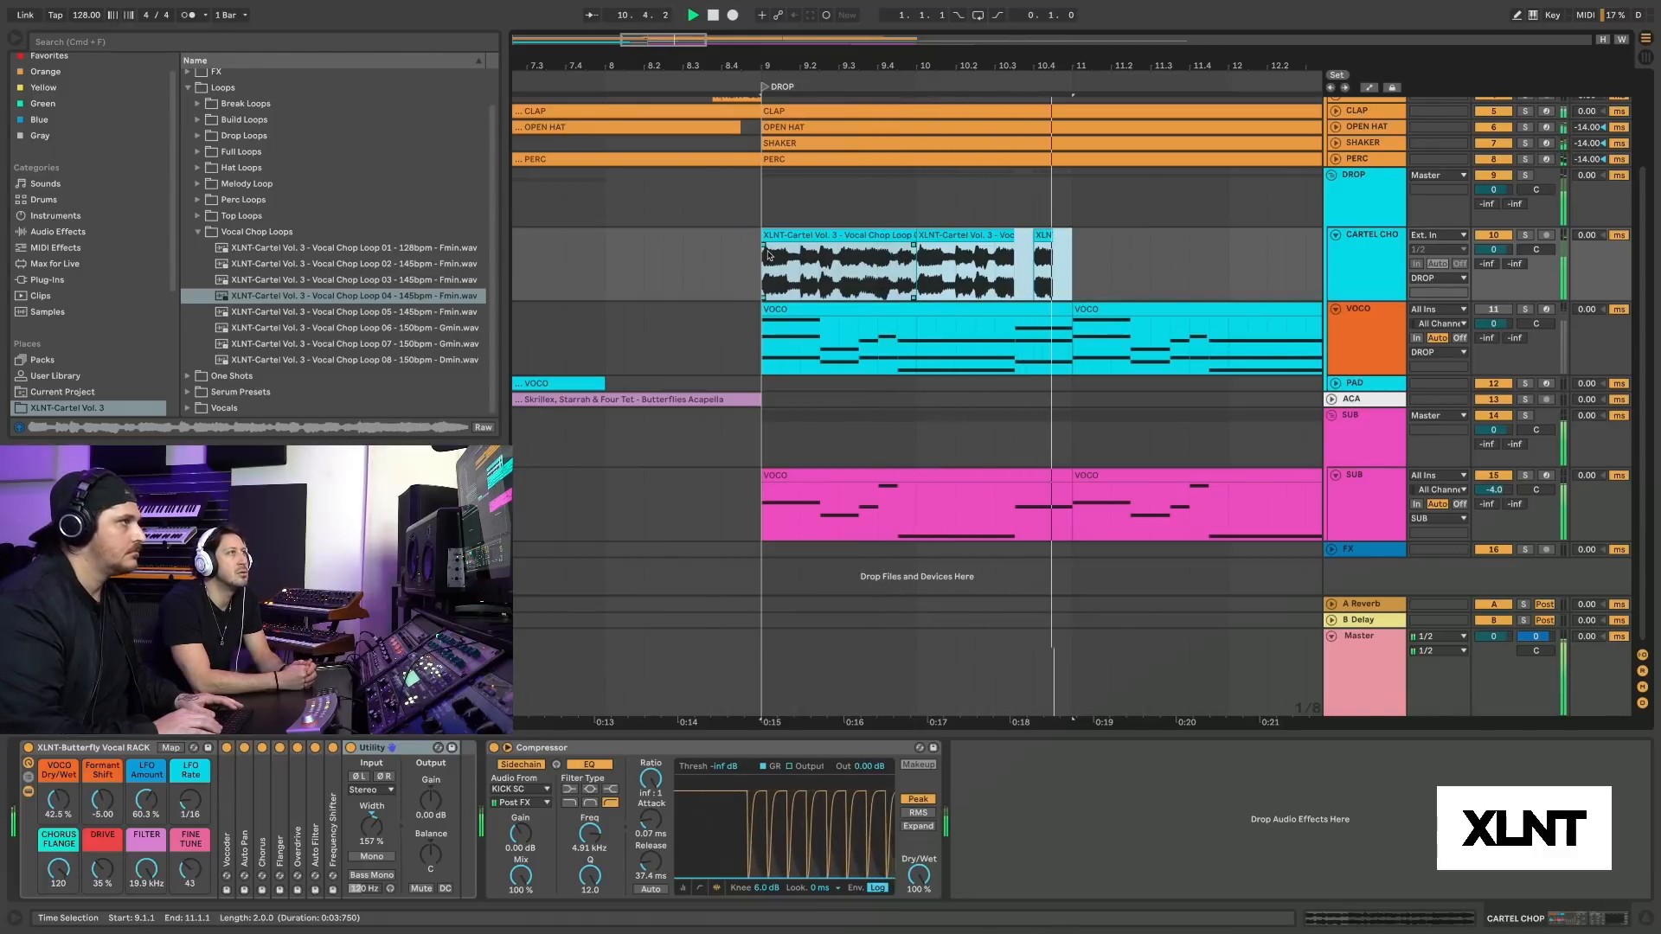
{"action": "key", "text": "super+l"}
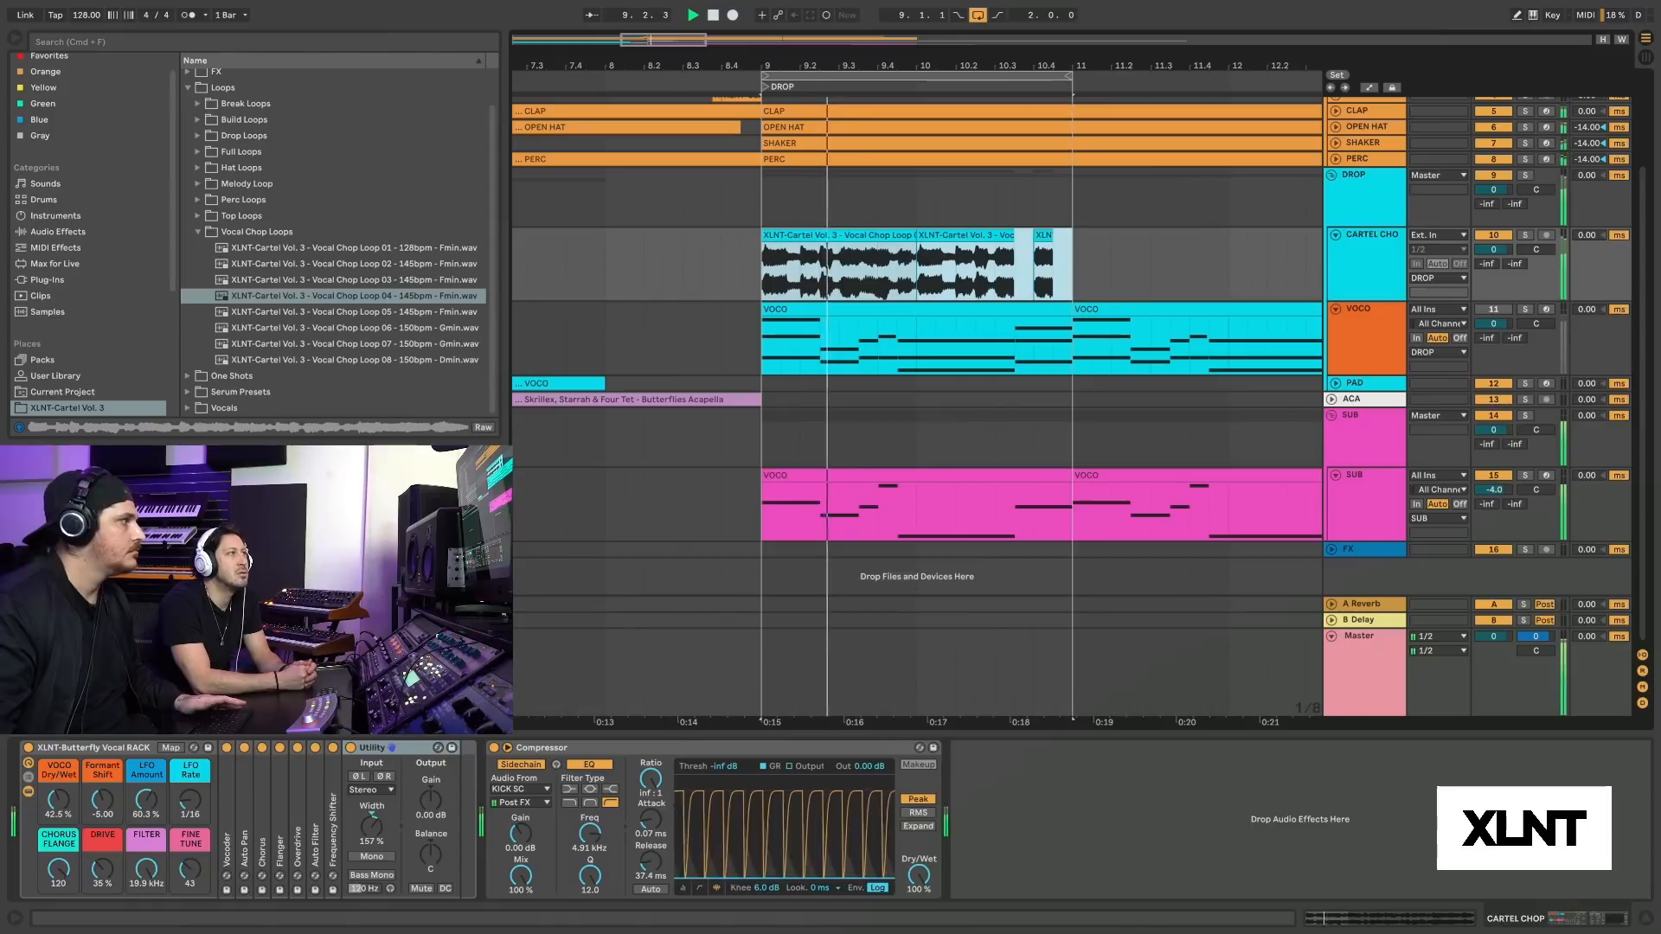
With the loop playing, set the vocal rack's Formant Shift to -4.25, LFO Amount to 78.0%, Chorus Flange to 87, Drive to 32% and Fine Tune to 44.
{"action": "key", "text": "space"}
{"action": "double_click", "coordinate": [102, 799]}
{"action": "key", "text": "space"}
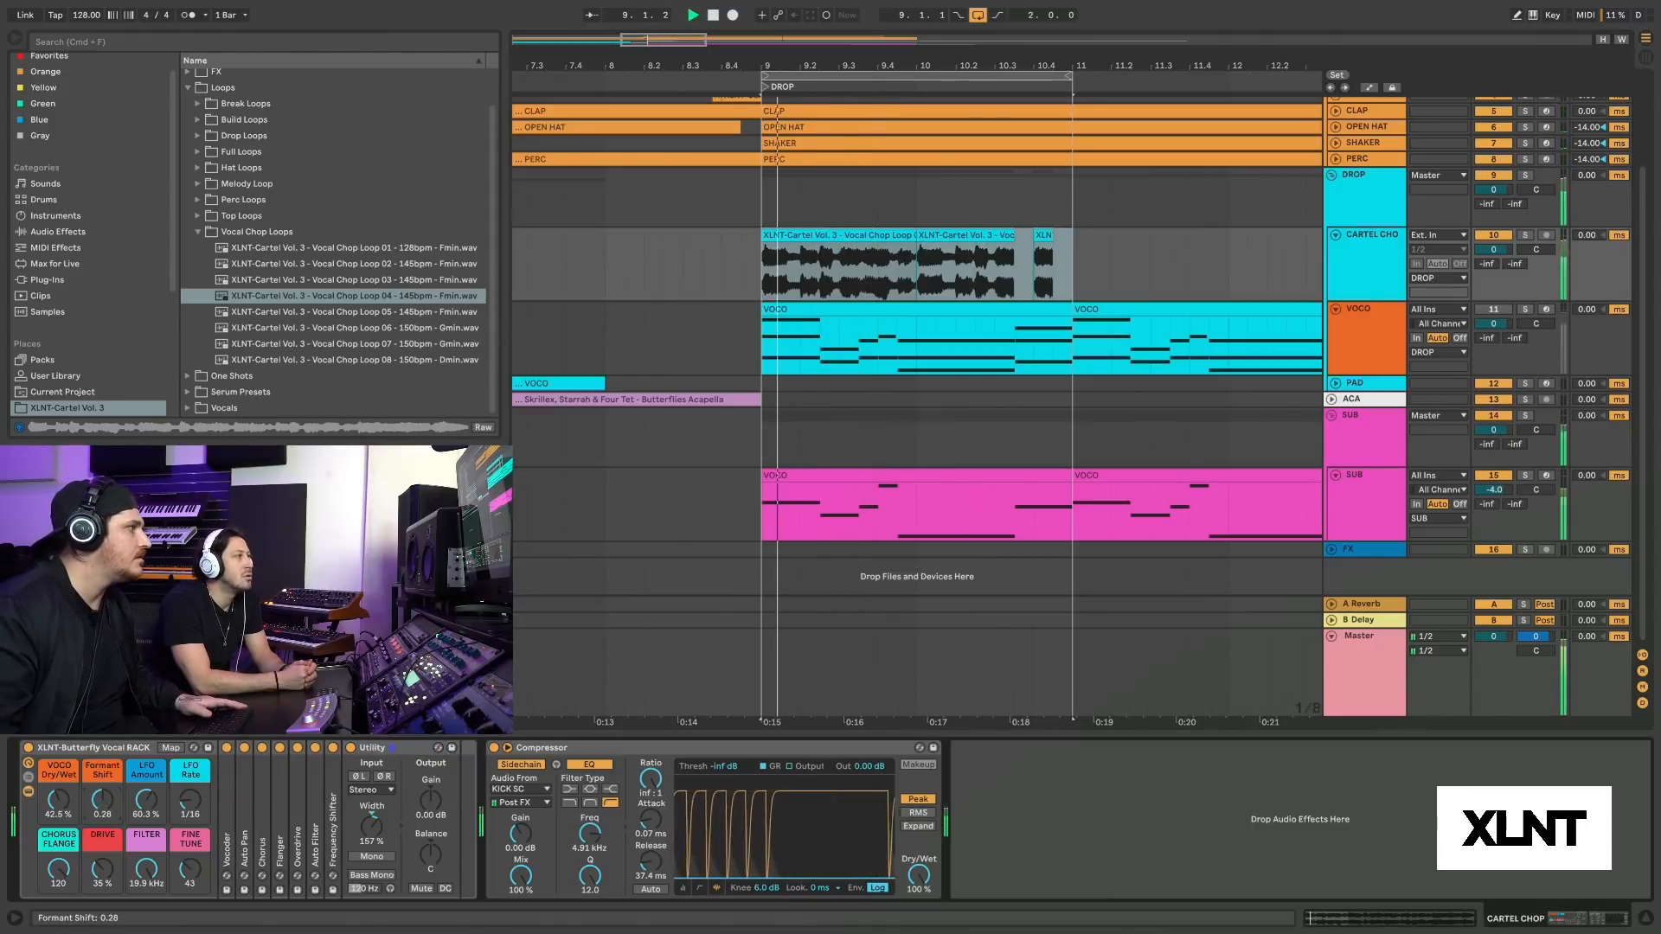
{"action": "left_click_drag", "start_coordinate": [102, 799], "coordinate": [102, 796]}
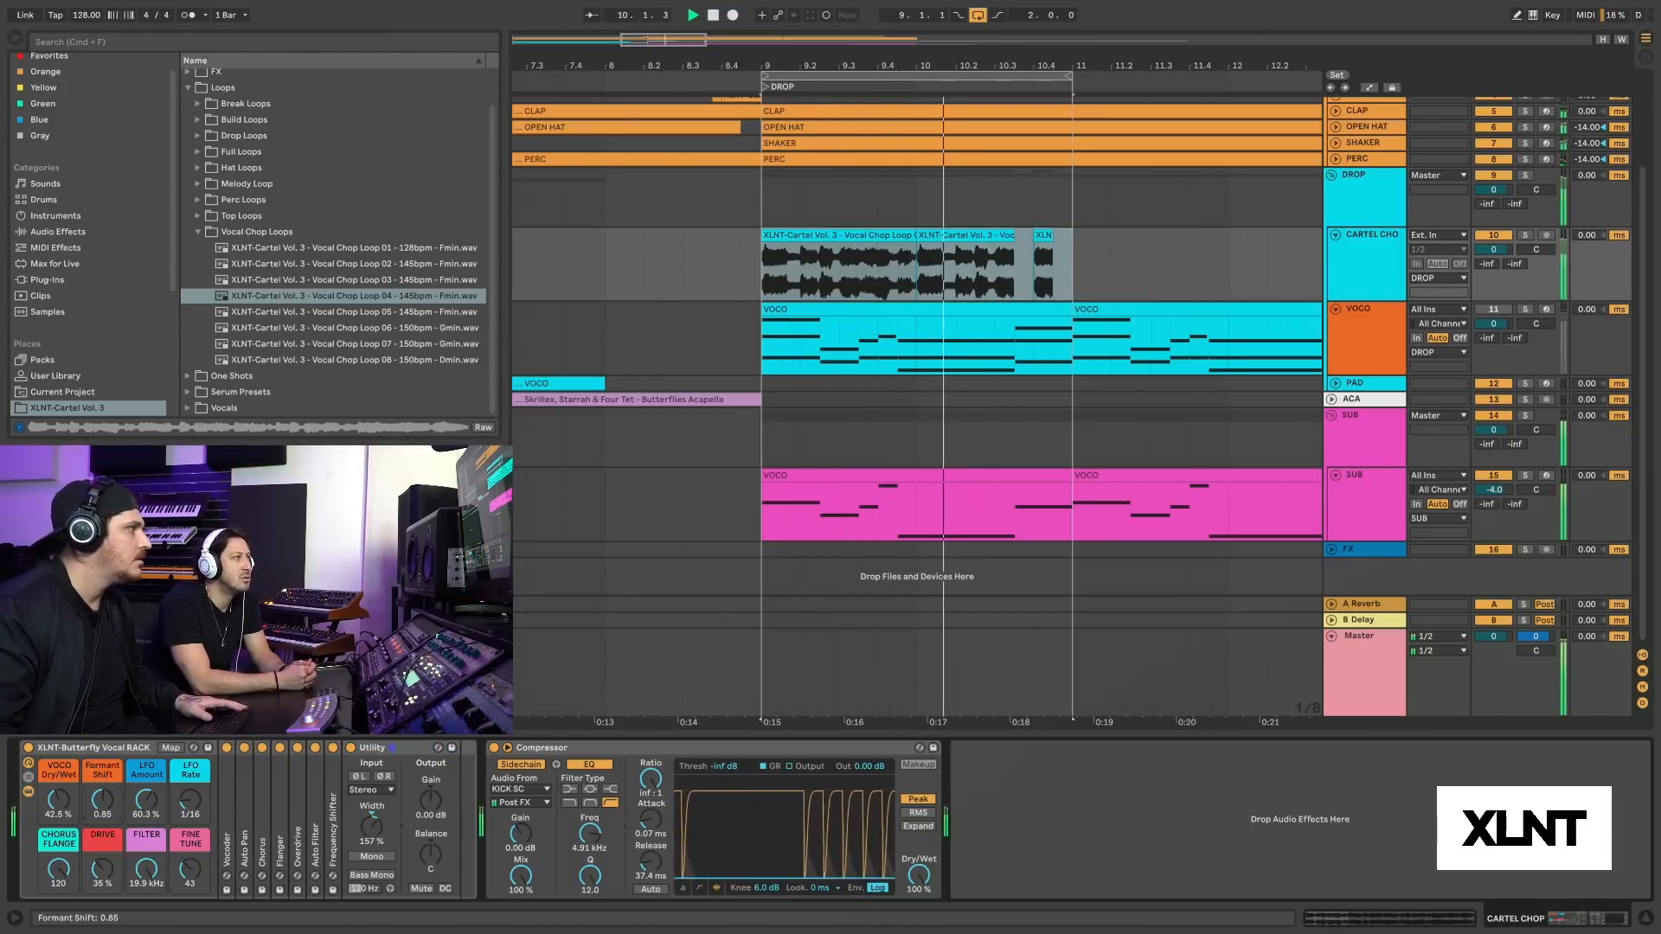
{"action": "left_click_drag", "start_coordinate": [146, 800], "coordinate": [189, 799]}
{"action": "key", "text": "space"}
{"action": "key", "text": "space"}
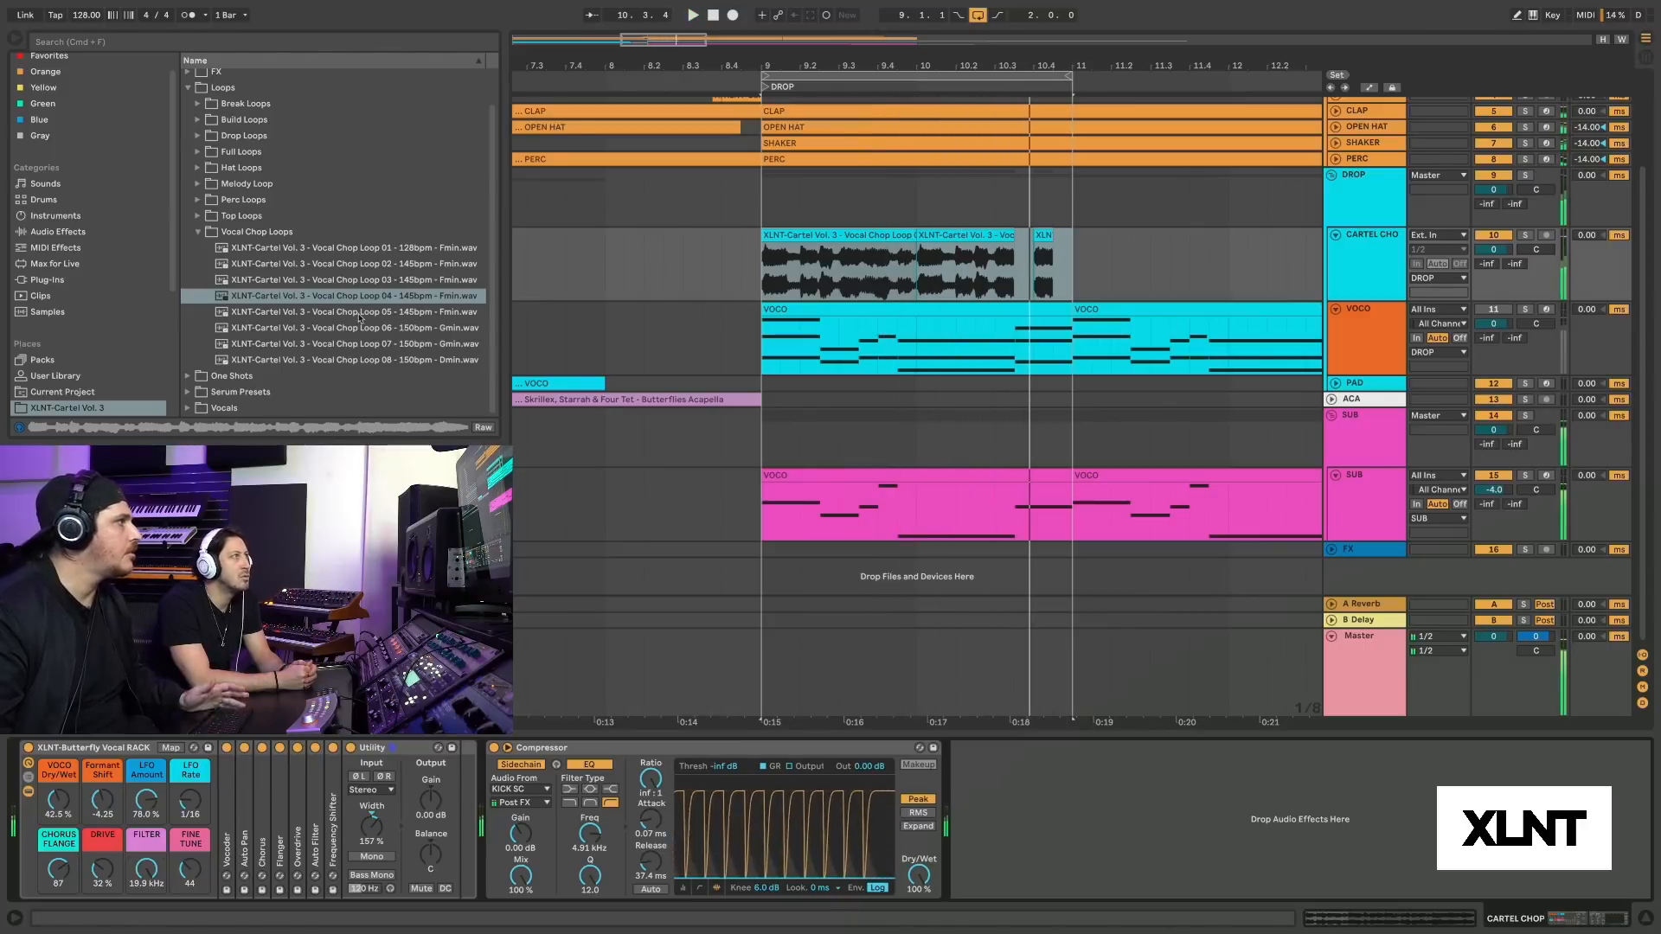
Preview Vocal Chop Loops 05 to 08, and place Loop 08 on the CARTEL CHOP track at bar 9 over the existing clips.
{"action": "left_click", "coordinate": [358, 313]}
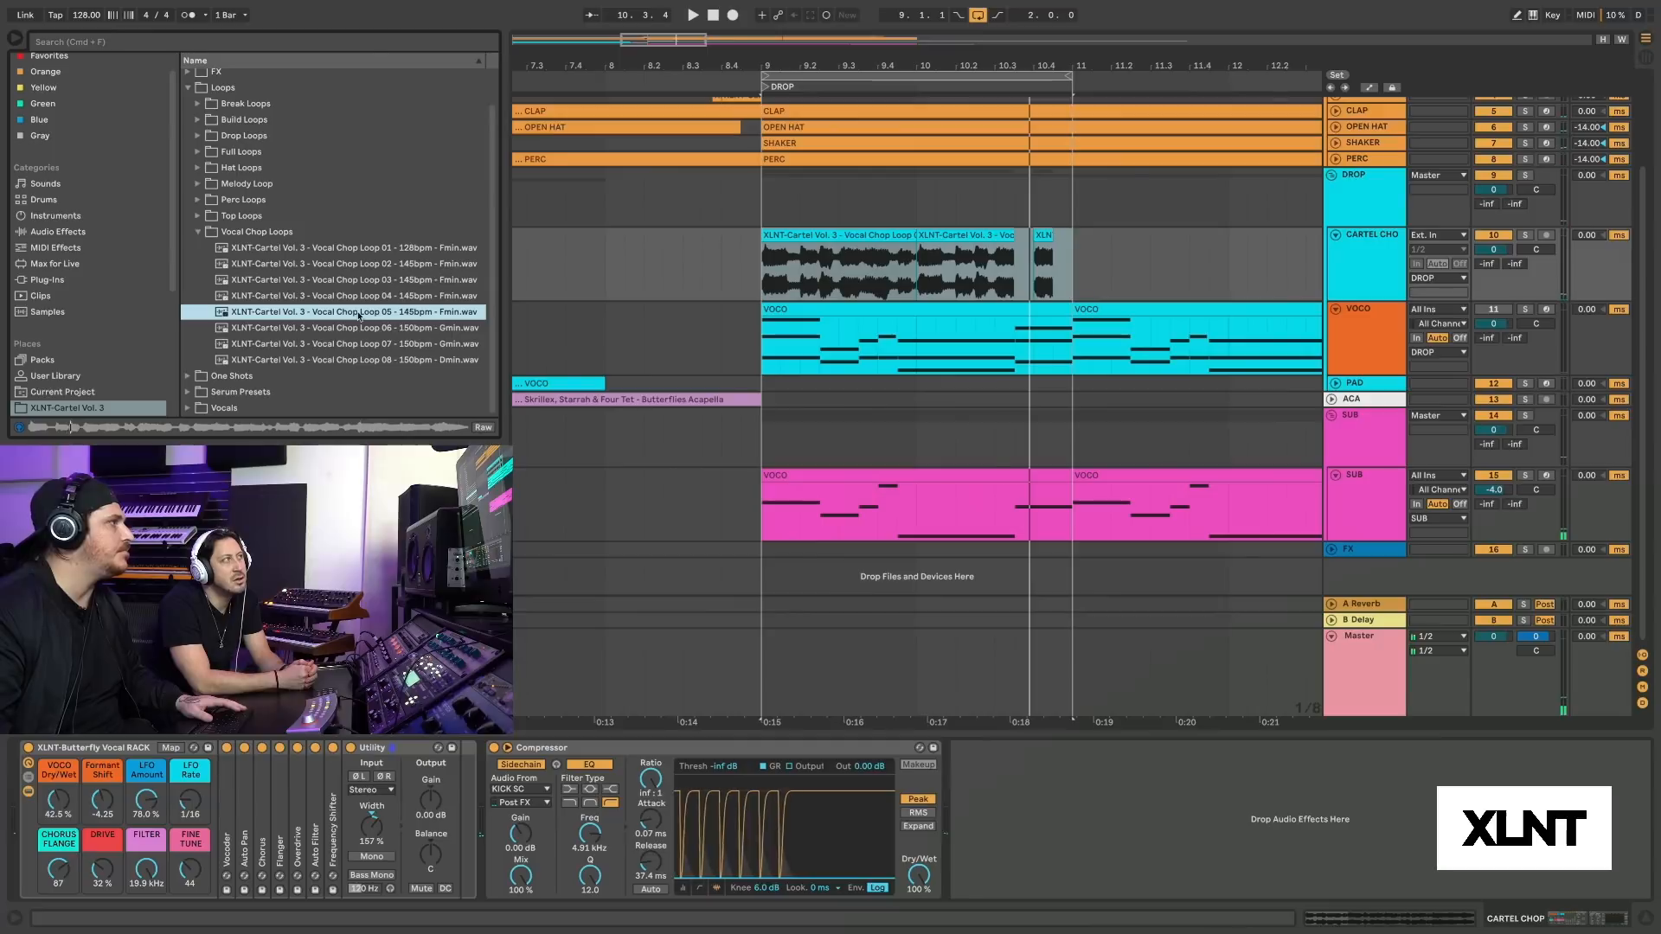
{"action": "left_click", "coordinate": [344, 334]}
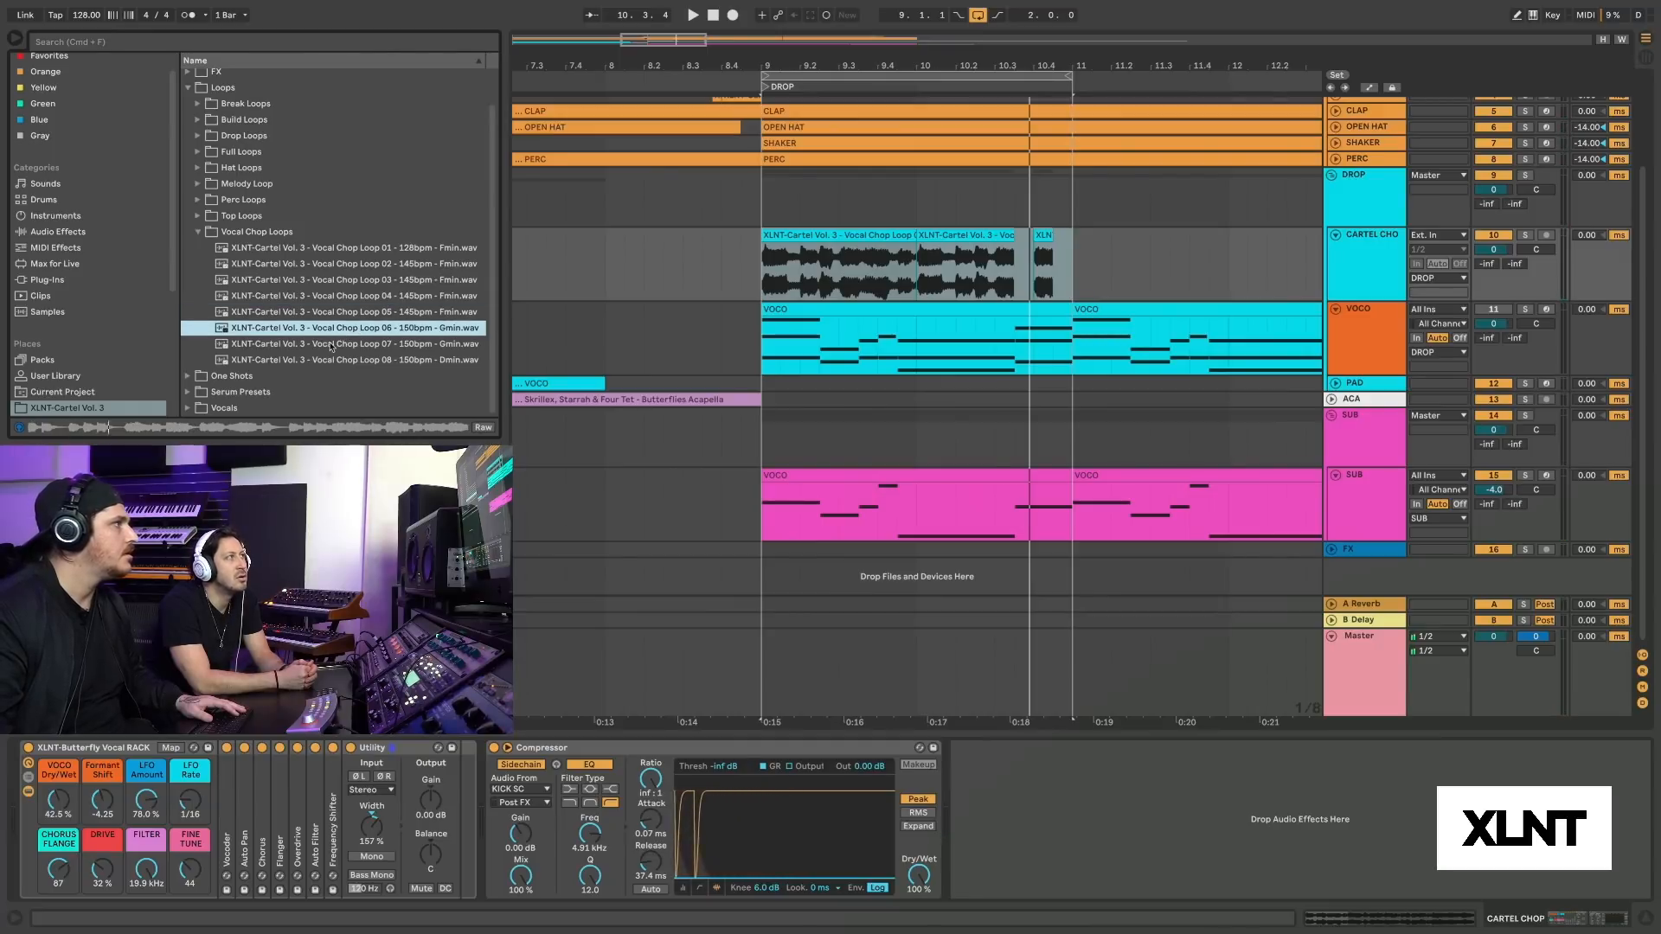
{"action": "left_click", "coordinate": [331, 344]}
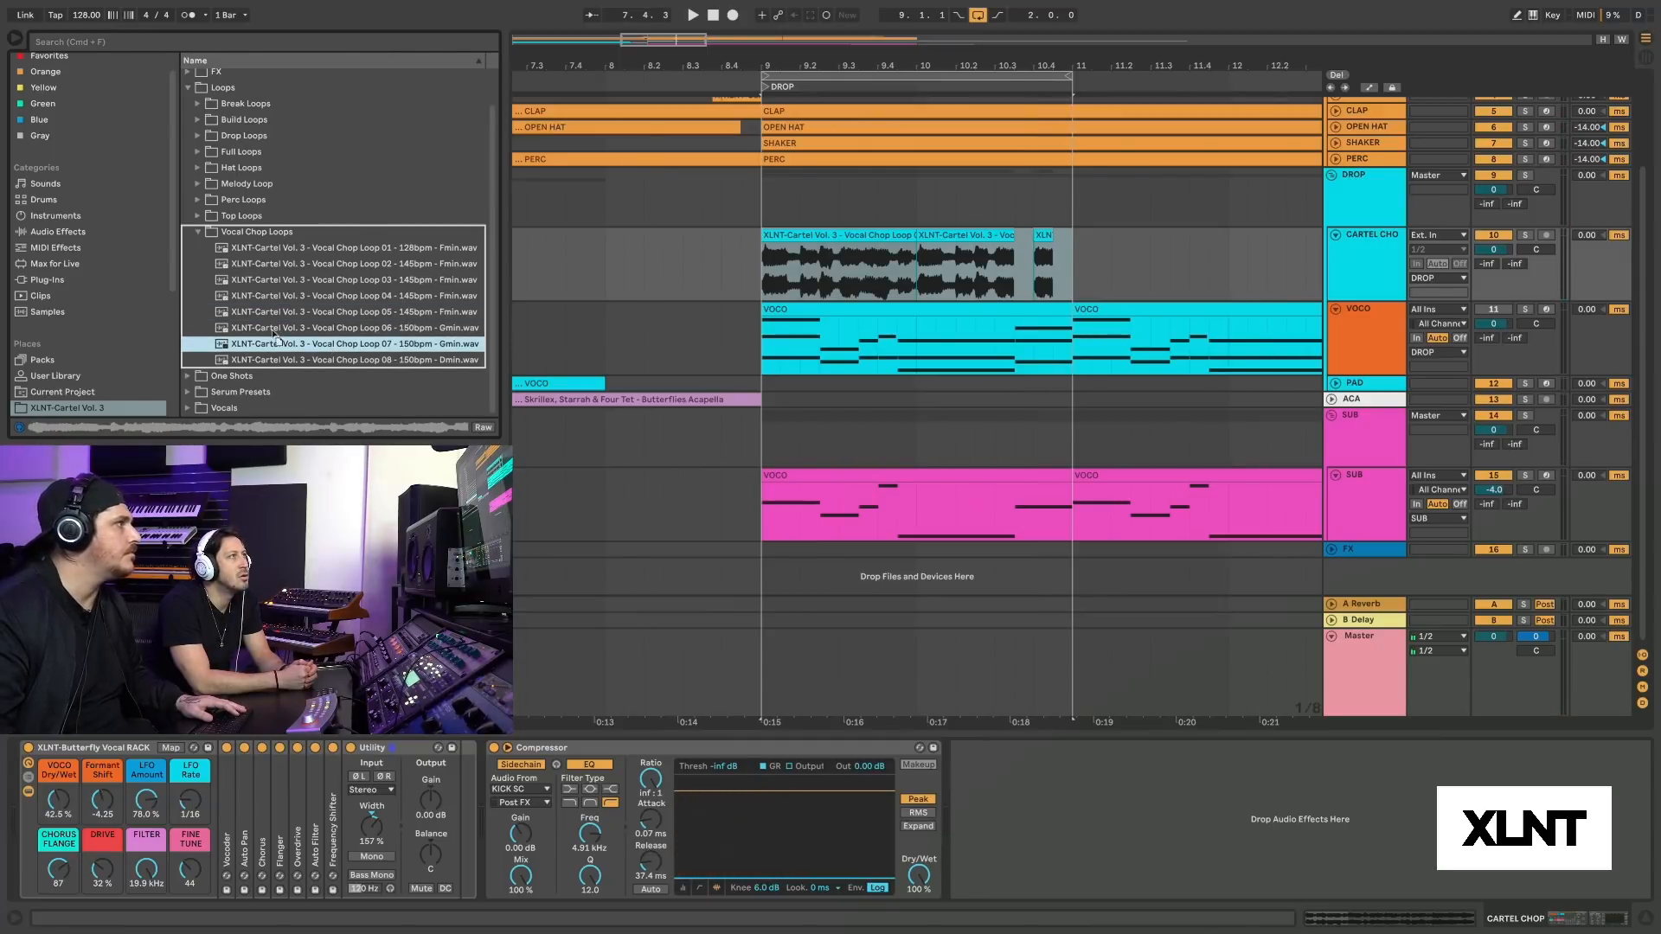
{"action": "left_click", "coordinate": [312, 361]}
{"action": "left_click_drag", "start_coordinate": [311, 362], "coordinate": [766, 264]}
Play the looped drop and set the vocal rack to VOCO Dry/Wet 50.4%, Formant Shift -5.95, LFO Amount 96.9% and LFO Rate 1/12.
{"action": "key", "text": "space"}
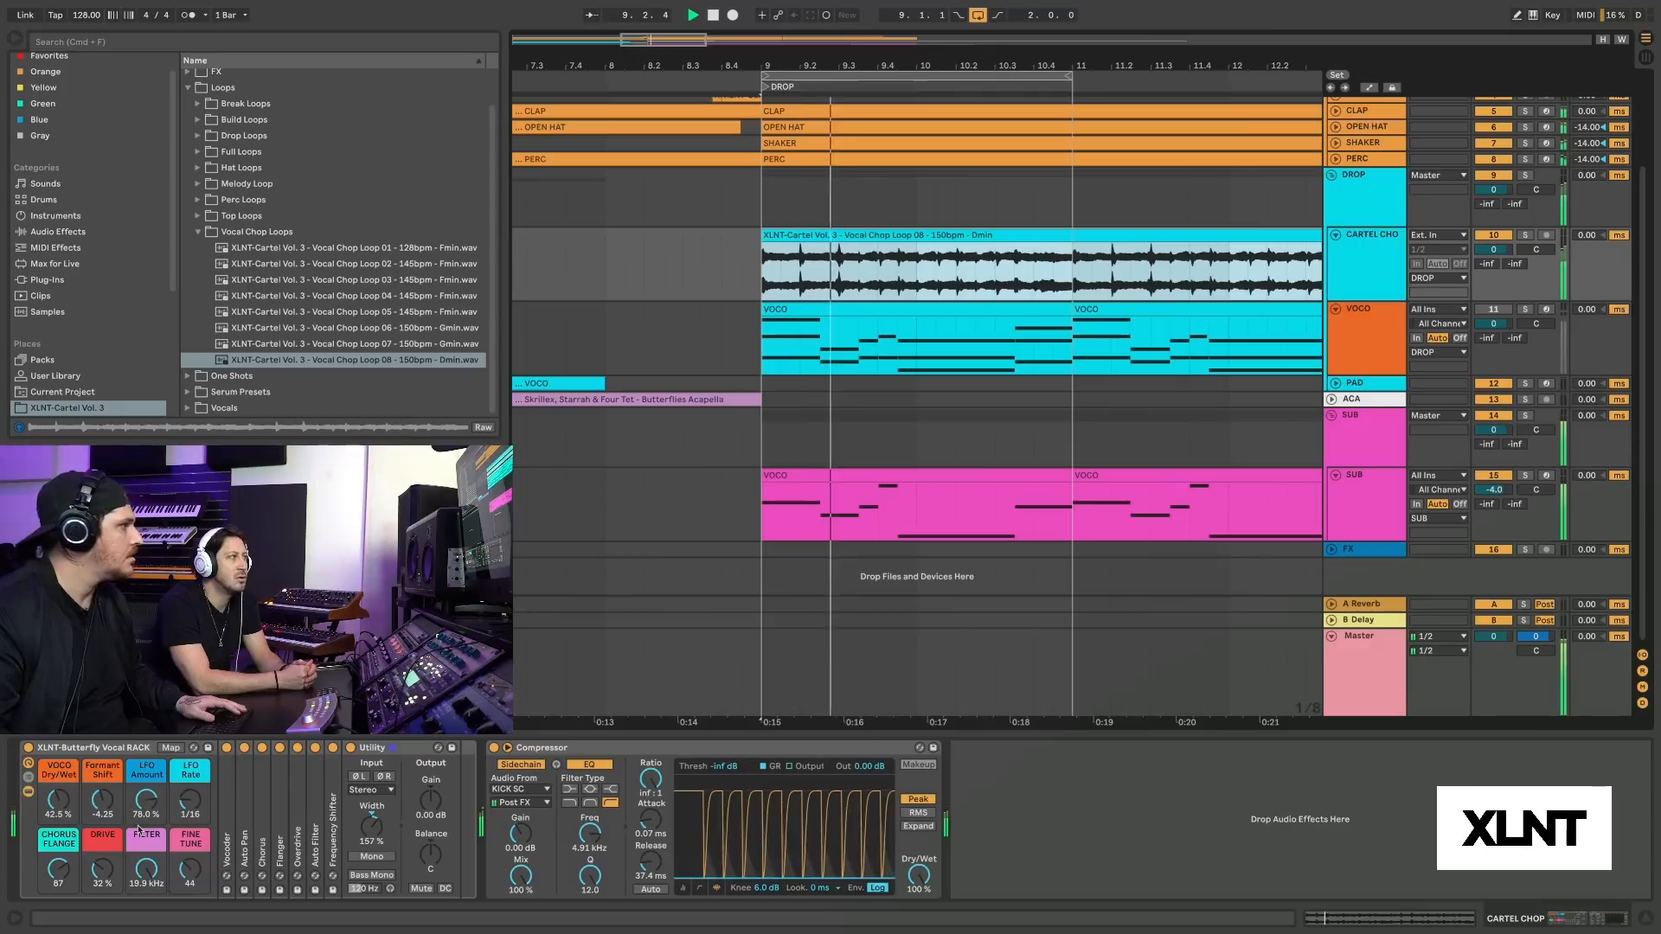
{"action": "mouse_move", "coordinate": [59, 800]}
{"action": "left_mouse_down"}
{"action": "mouse_move", "coordinate": [101, 813]}
{"action": "mouse_move", "coordinate": [100, 785]}
{"action": "mouse_move", "coordinate": [190, 796]}
{"action": "mouse_move", "coordinate": [146, 799]}
{"action": "mouse_move", "coordinate": [146, 767]}
{"action": "mouse_move", "coordinate": [102, 823]}
{"action": "mouse_move", "coordinate": [63, 795]}
{"action": "left_mouse_up"}
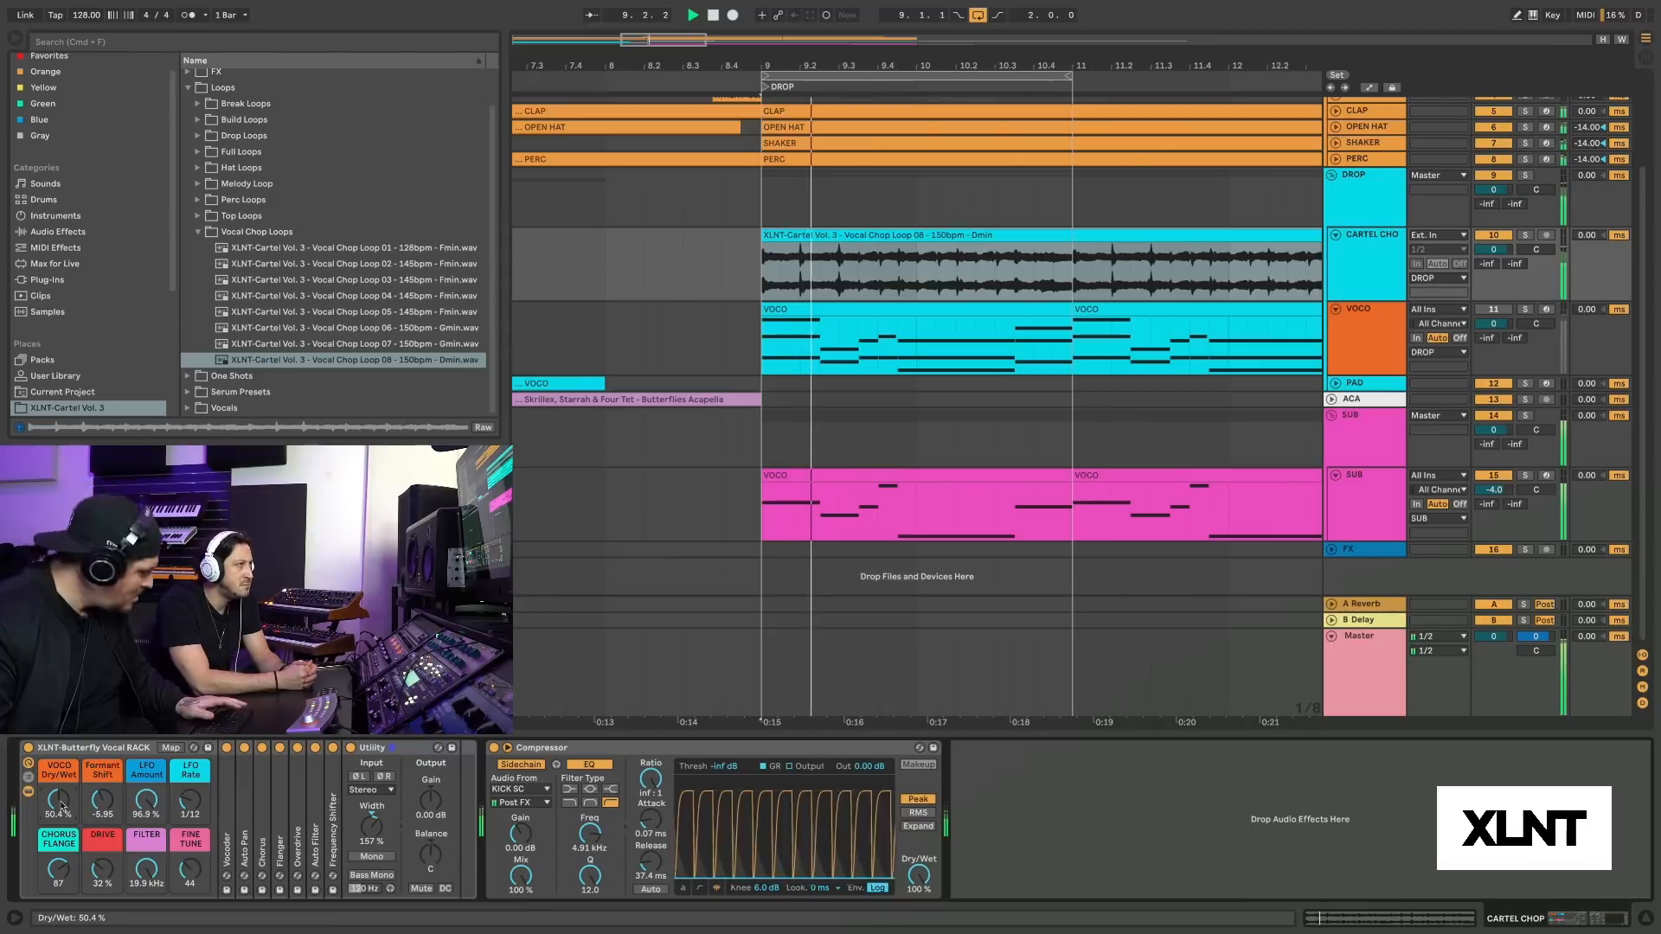